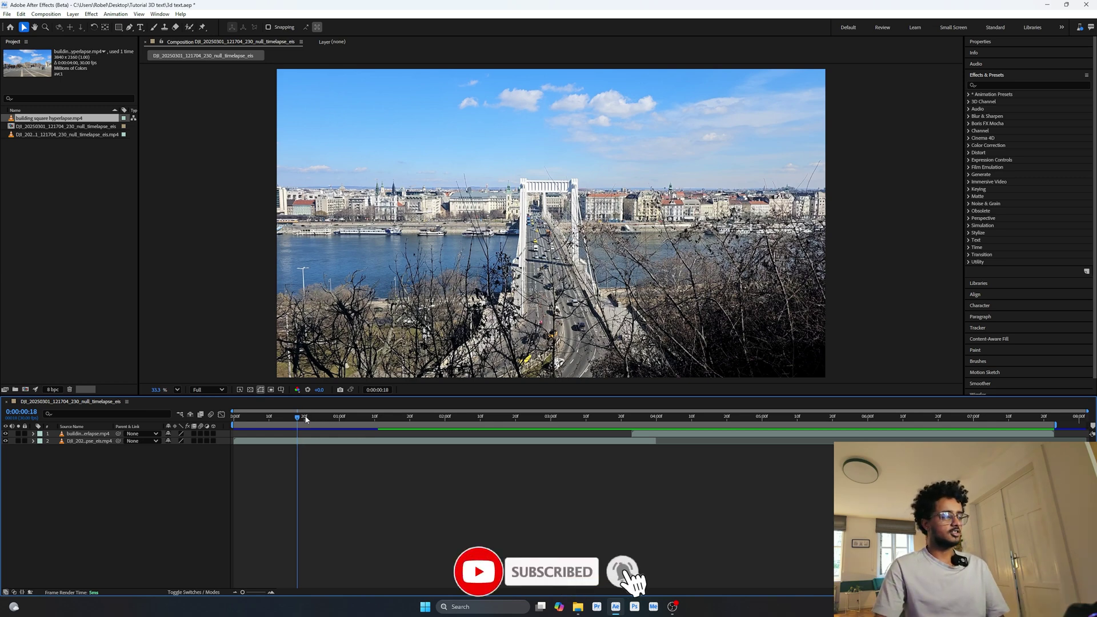
Play through the bridge time-lapse and extend the work area to the end of the composition.
key(space)
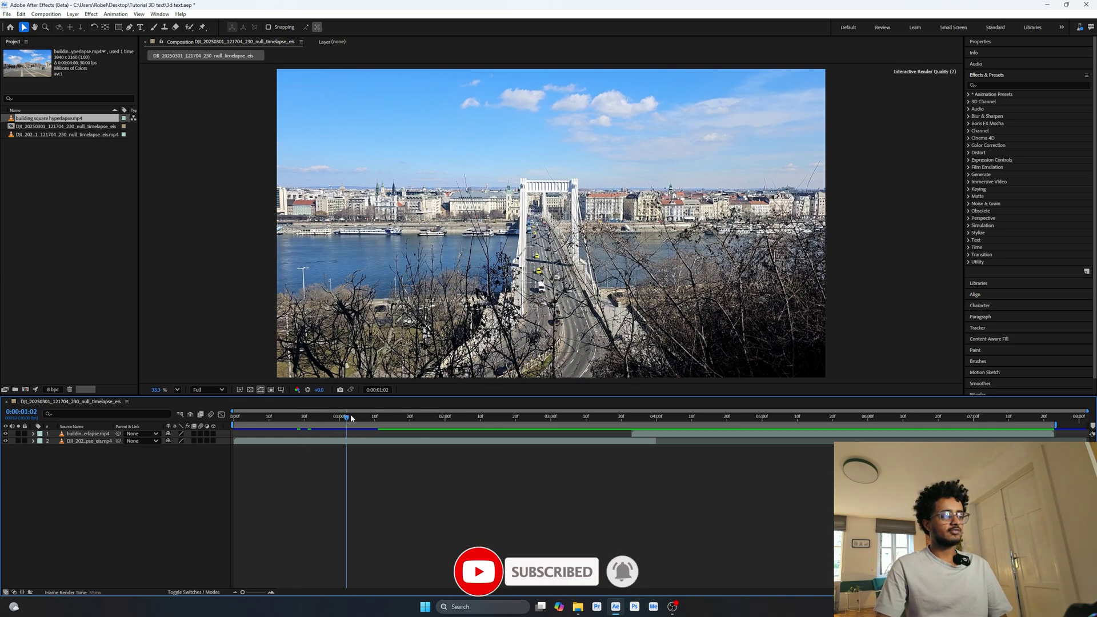
drag(449, 441, 456, 488)
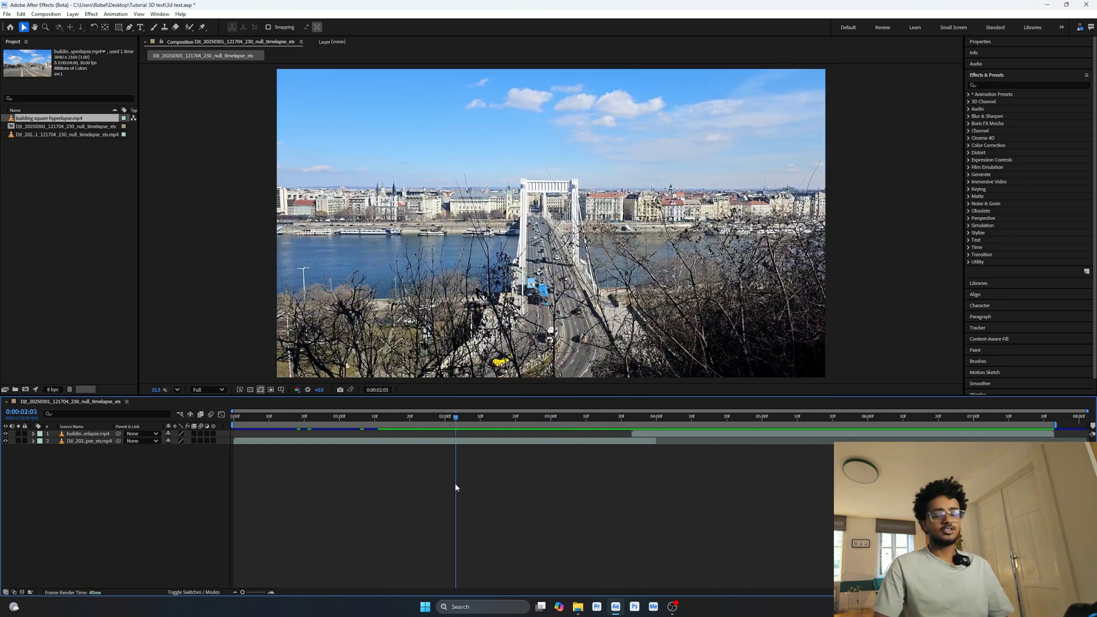
key(space)
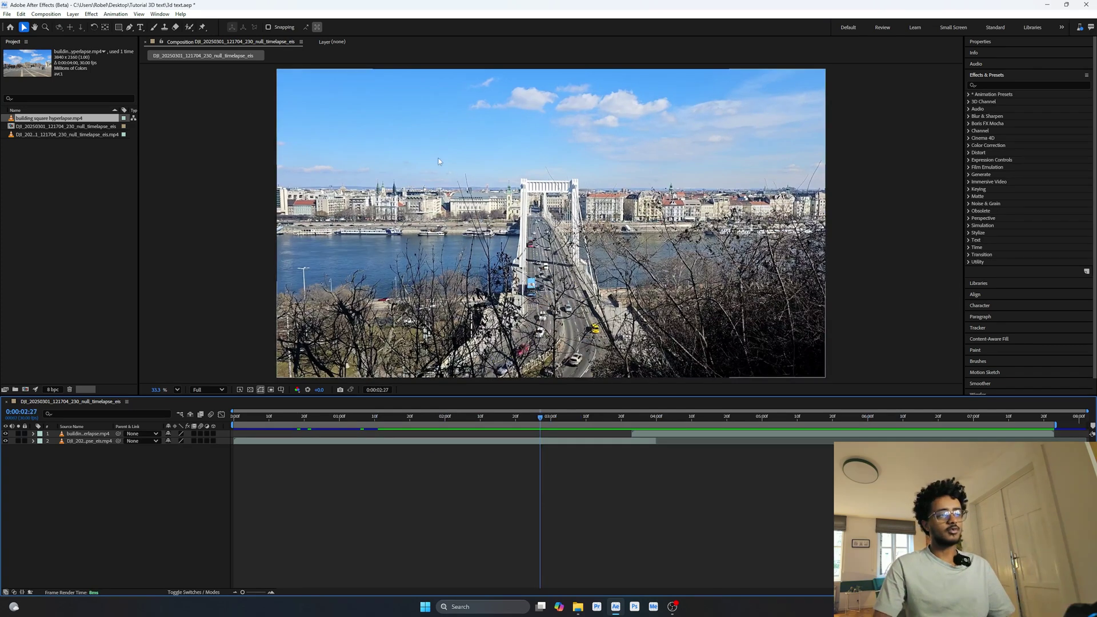
drag(541, 418, 596, 457)
drag(1055, 426, 1080, 424)
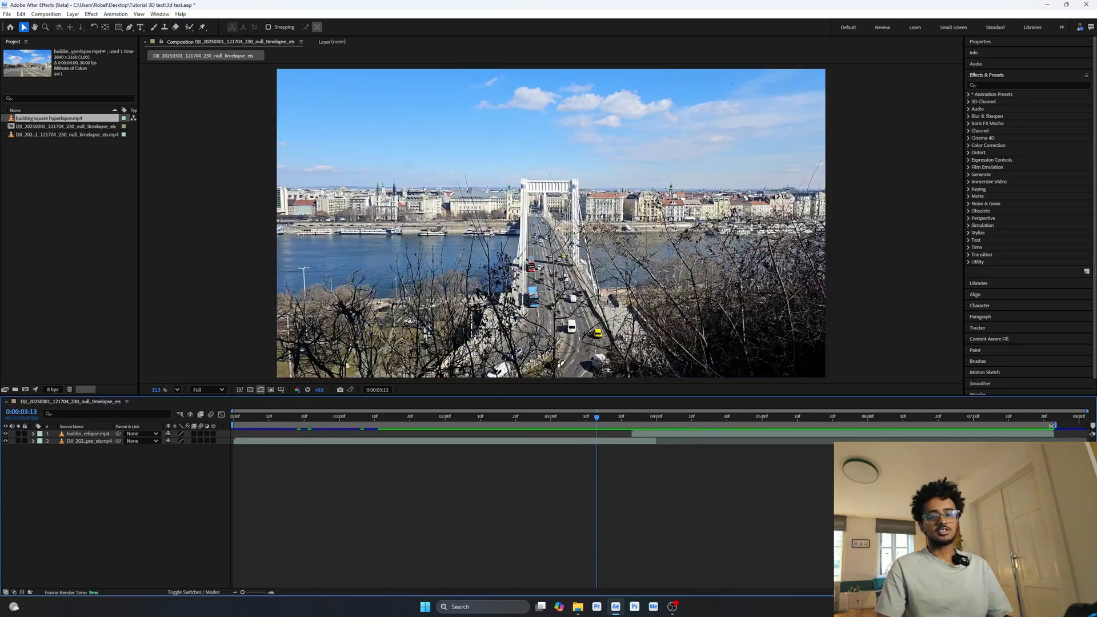
Create a text layer reading "Budapest" over the bridge at the first frame.
drag(597, 419, 277, 458)
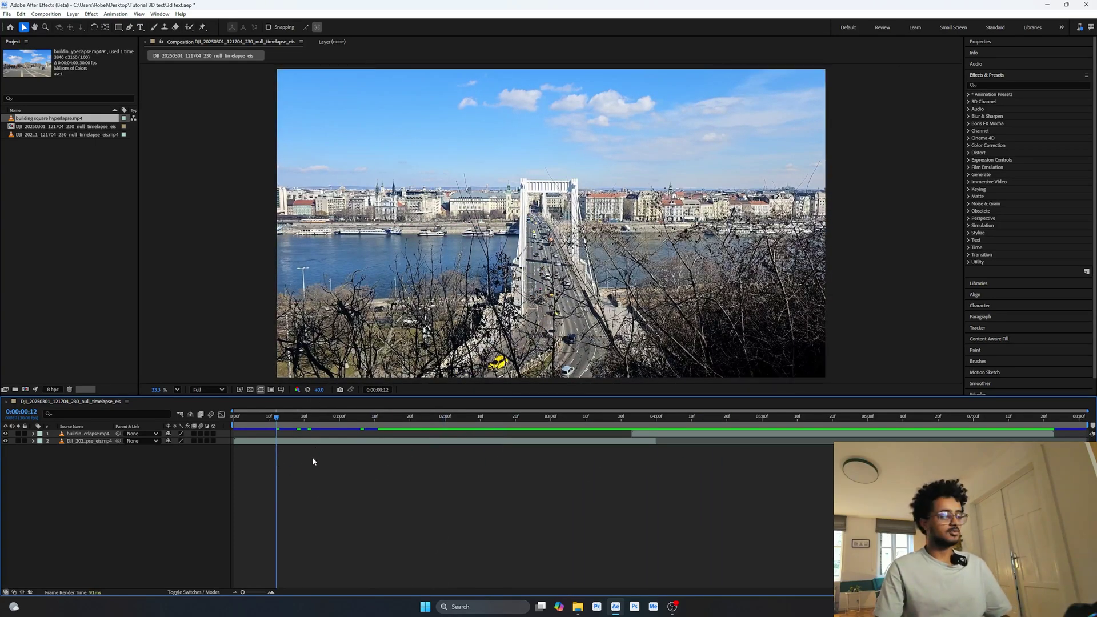
key(Home)
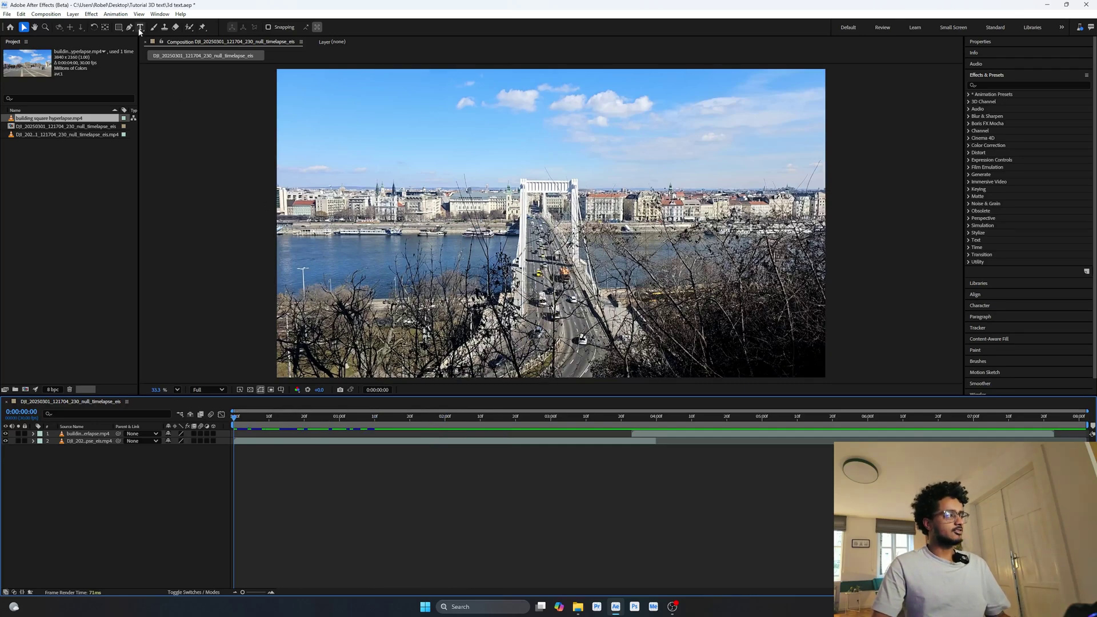
key(ctrl+t)
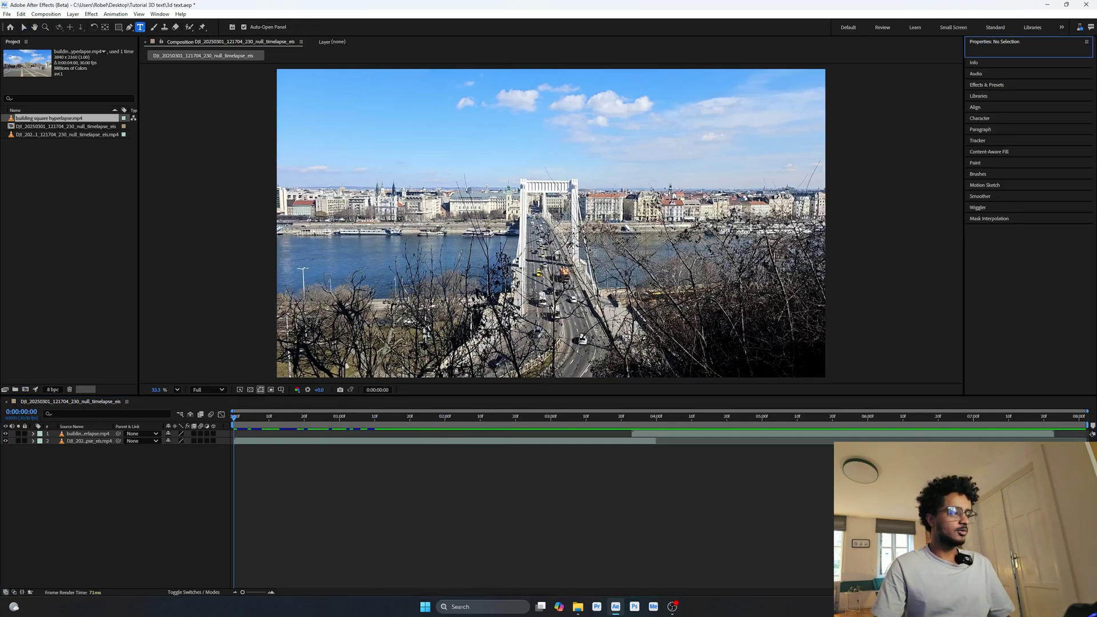
click(469, 212)
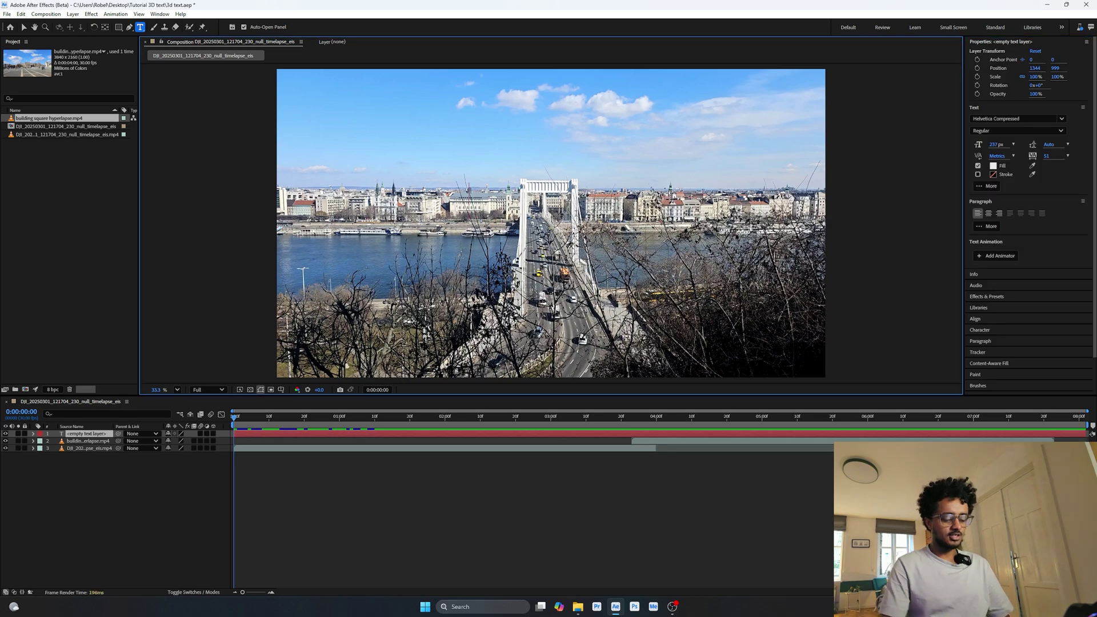
text(Bu)
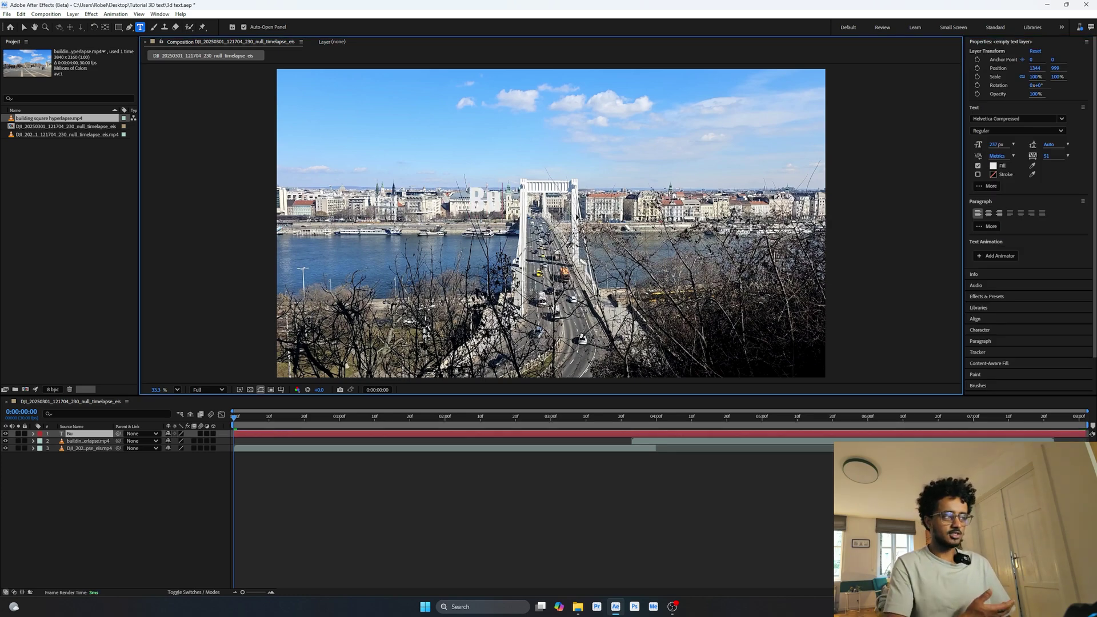
text(dapest)
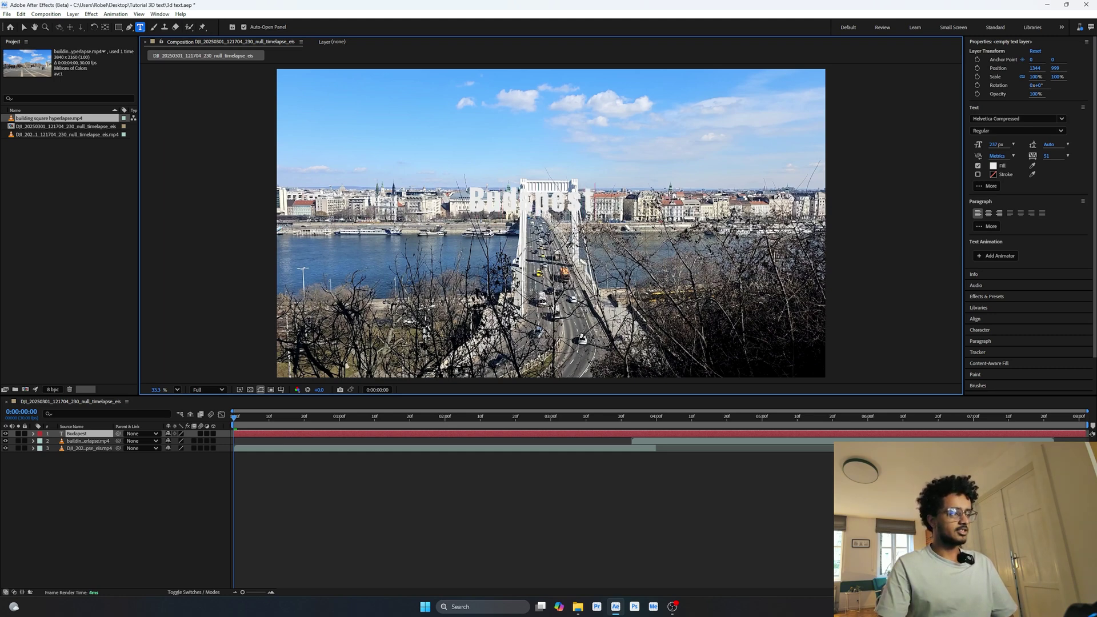
Set the fill colour of the whole Budapest text to pure white, FFFFFF.
key(ctrl+a)
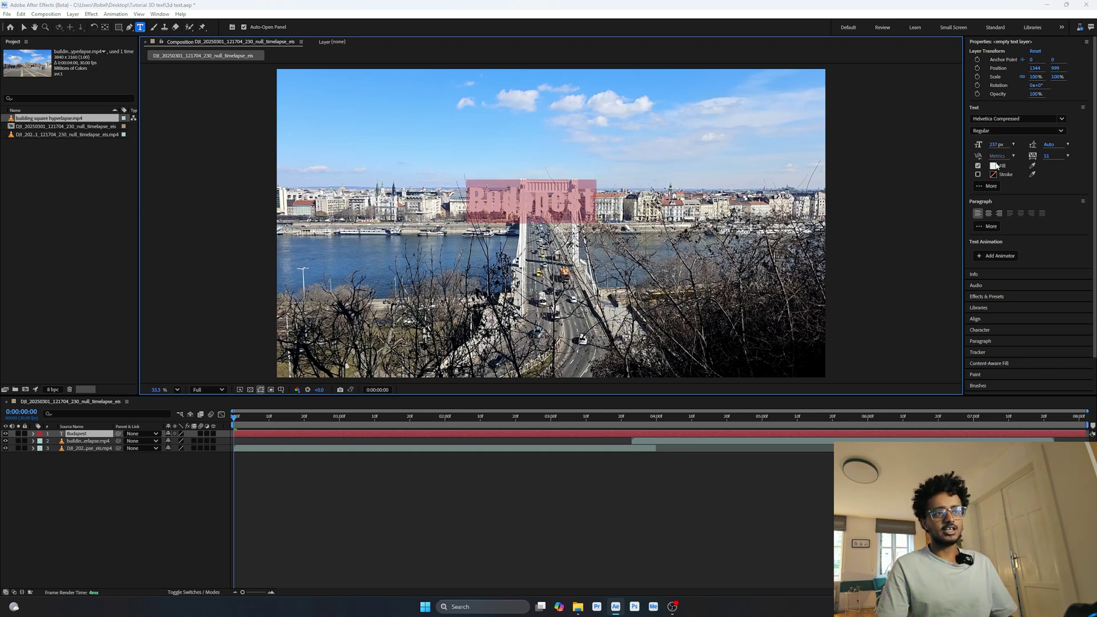
click(995, 166)
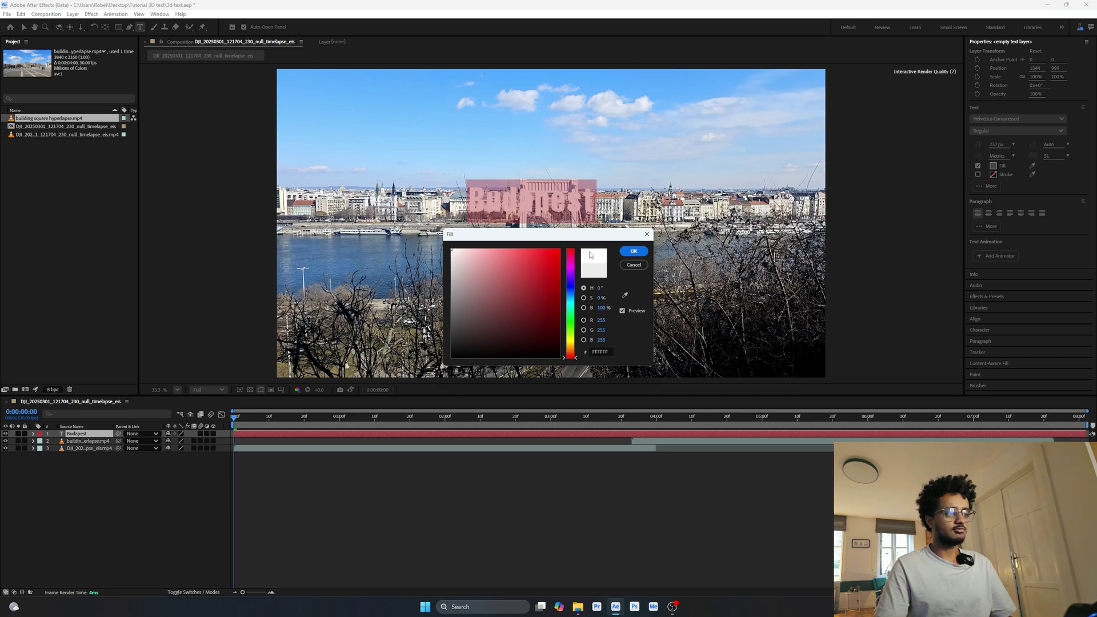
click(634, 251)
key(Escape)
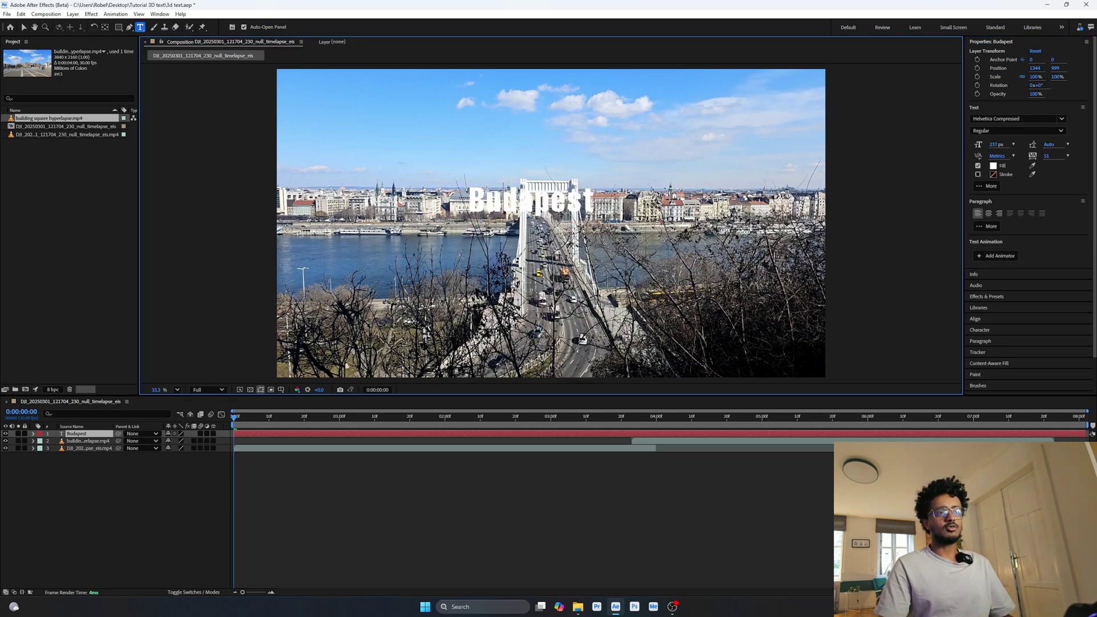
Enlarge the Budapest text to a font size of 352 px.
drag(996, 144, 1021, 144)
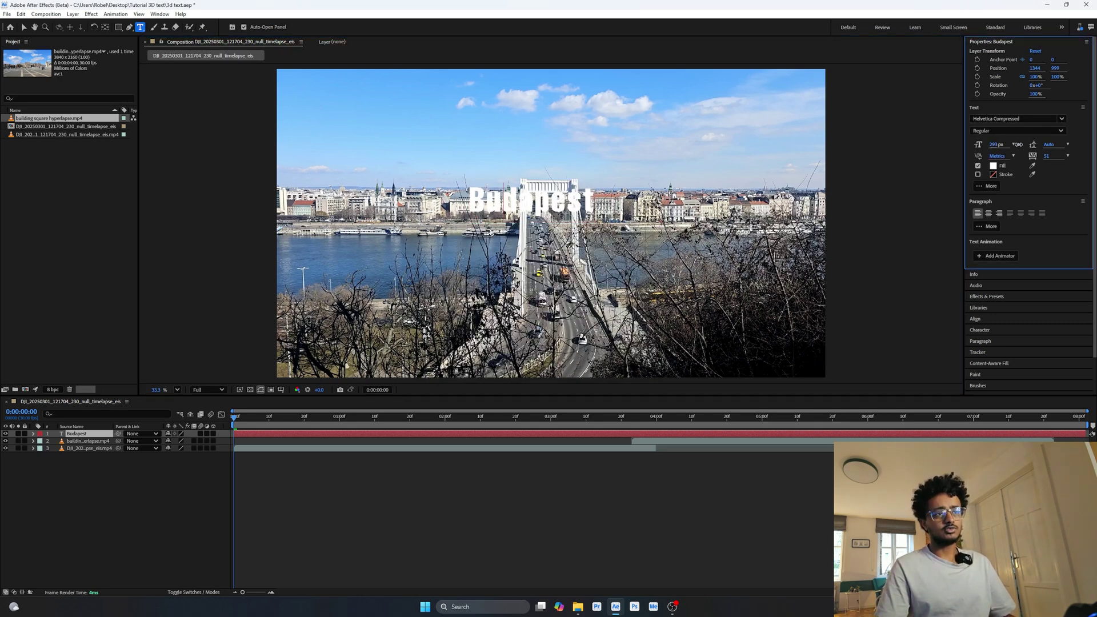
key(ctrl+z)
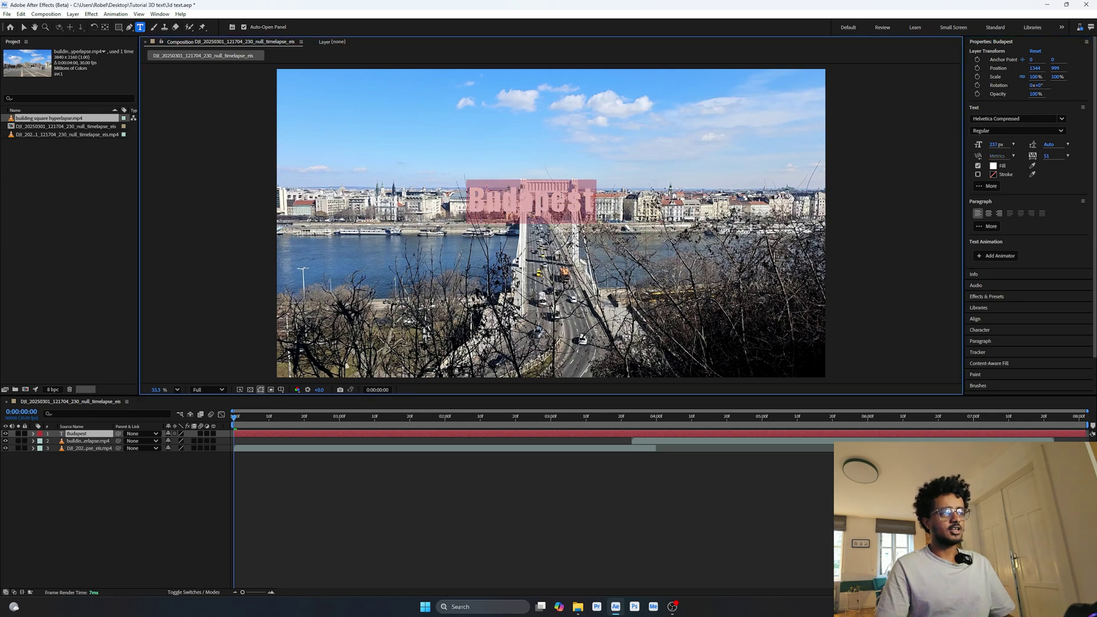
drag(1000, 148, 1065, 164)
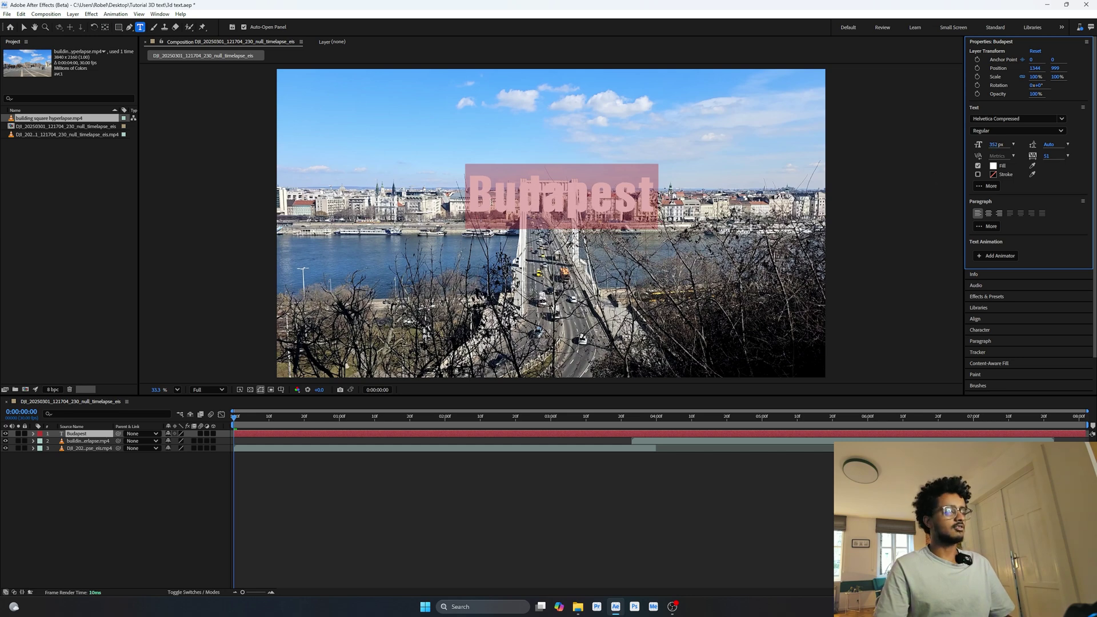
key(Escape)
click(576, 478)
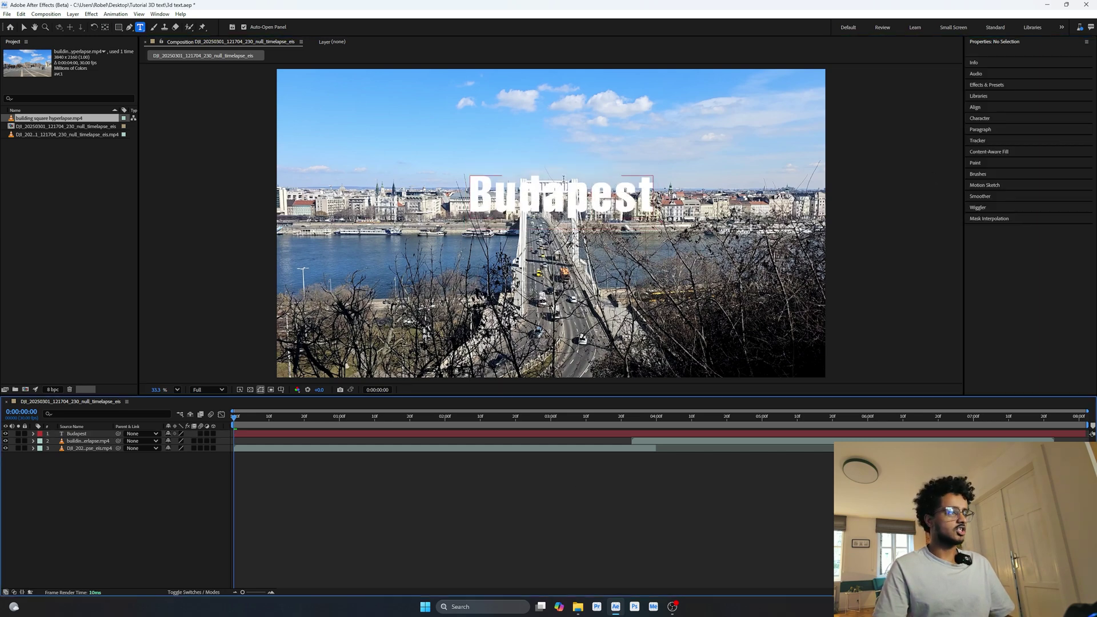
Move the Budapest text slightly down over the riverbank and centre it horizontally in the composition.
click(24, 27)
drag(558, 194, 558, 220)
click(980, 318)
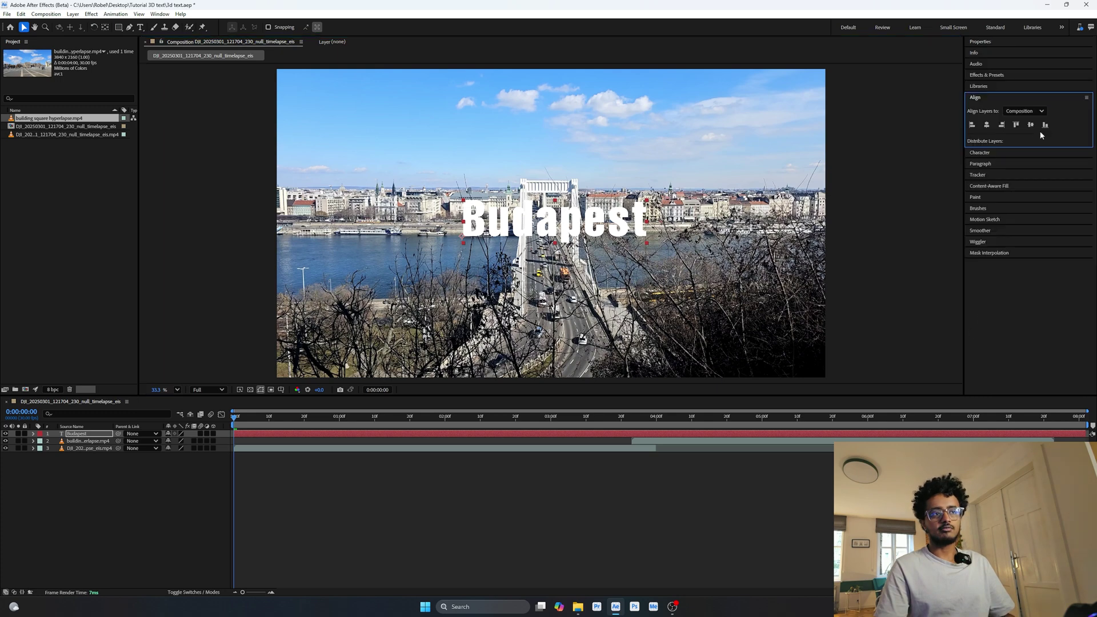
click(987, 125)
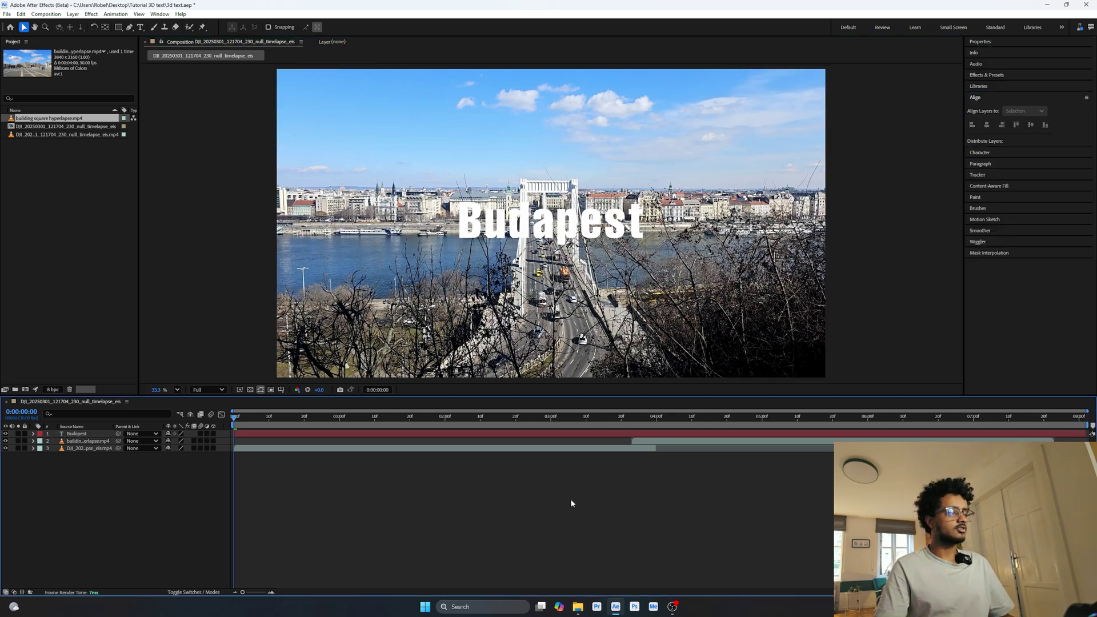
Turn the Budapest text layer into a 3D layer and select it.
click(463, 226)
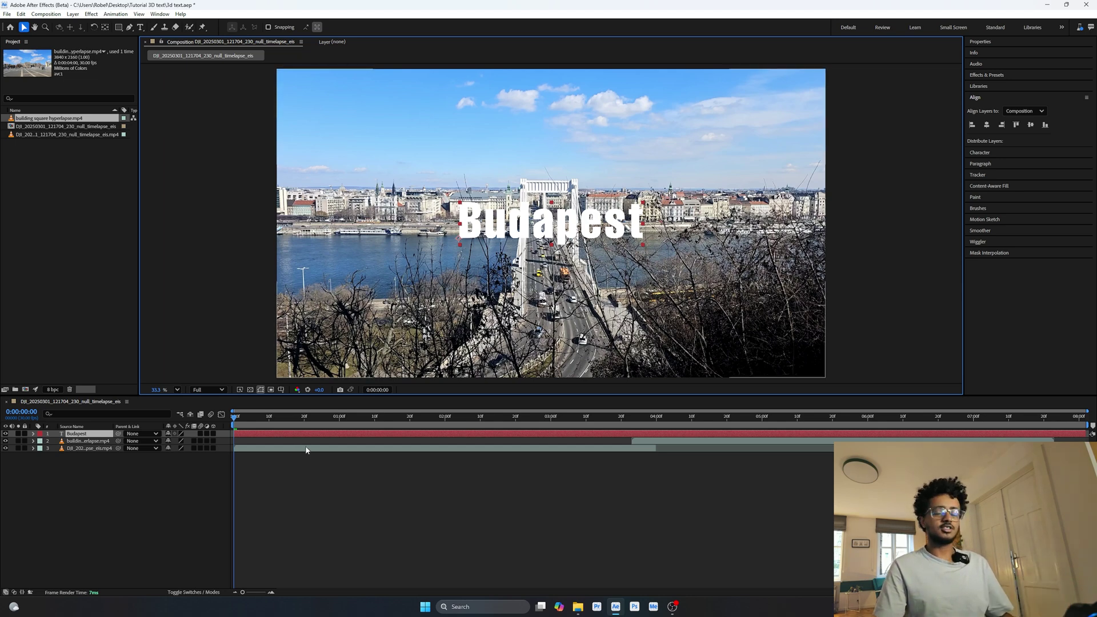
click(296, 461)
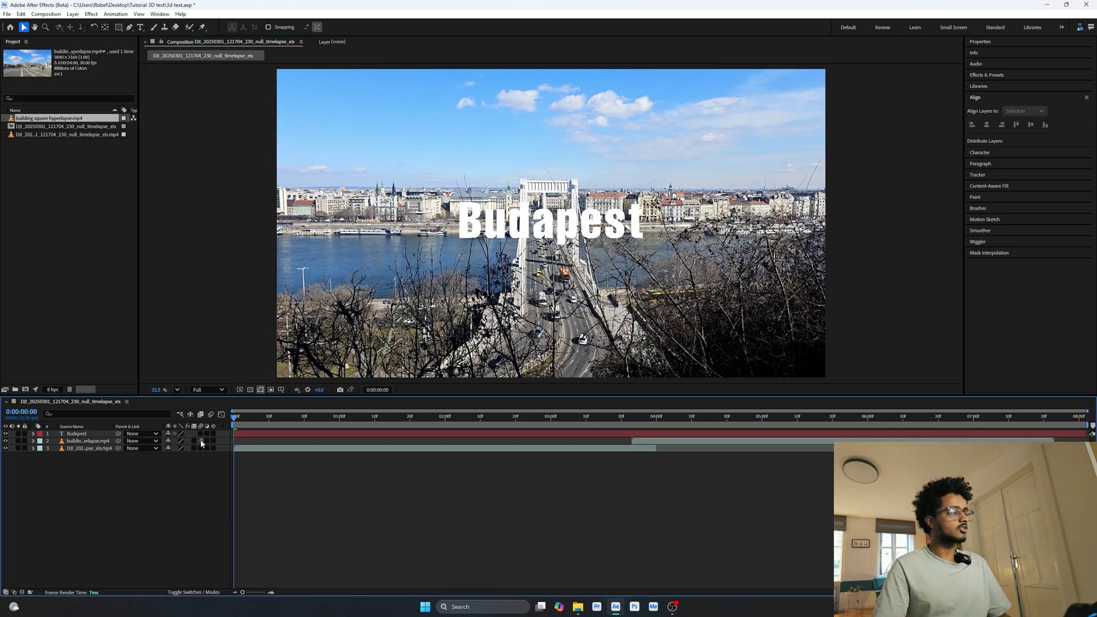
click(213, 434)
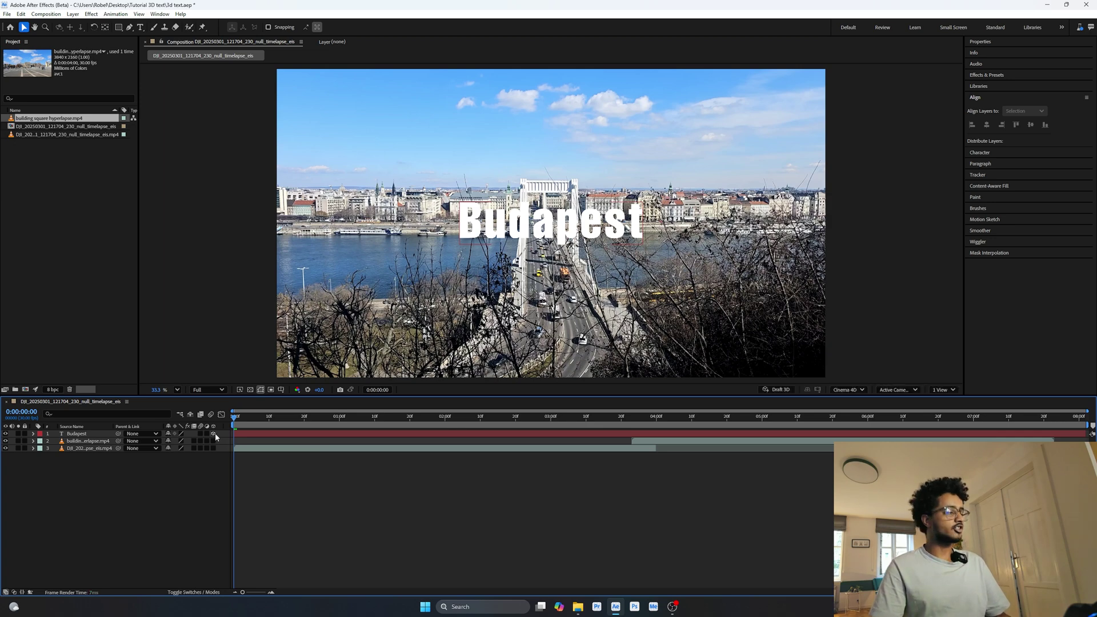
click(89, 435)
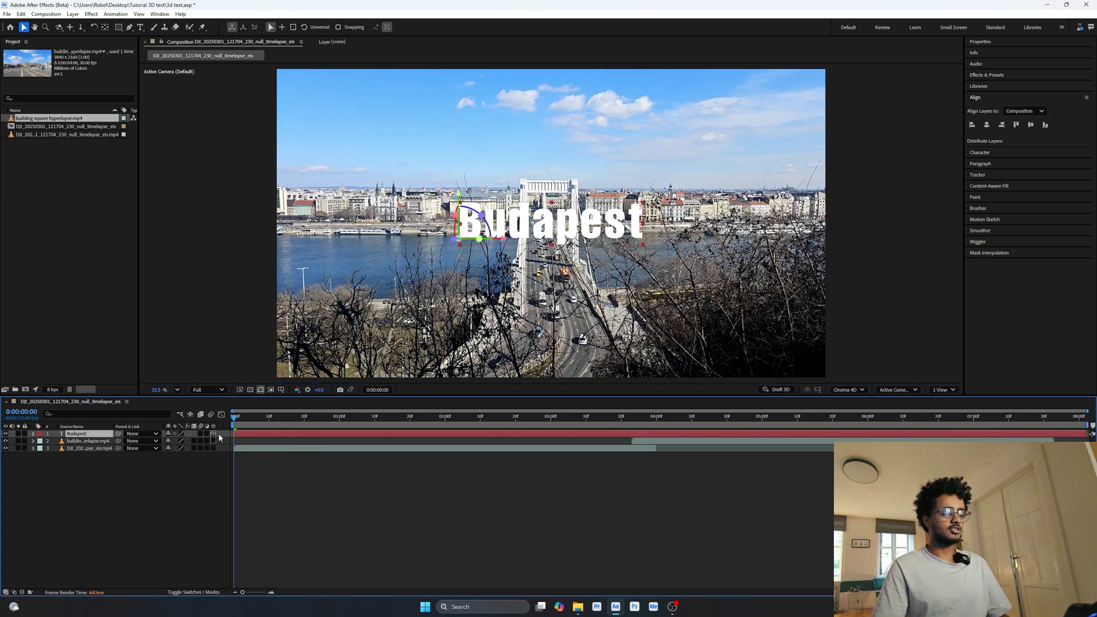
Choose Cinema 4D as the composition's 3D renderer.
click(849, 390)
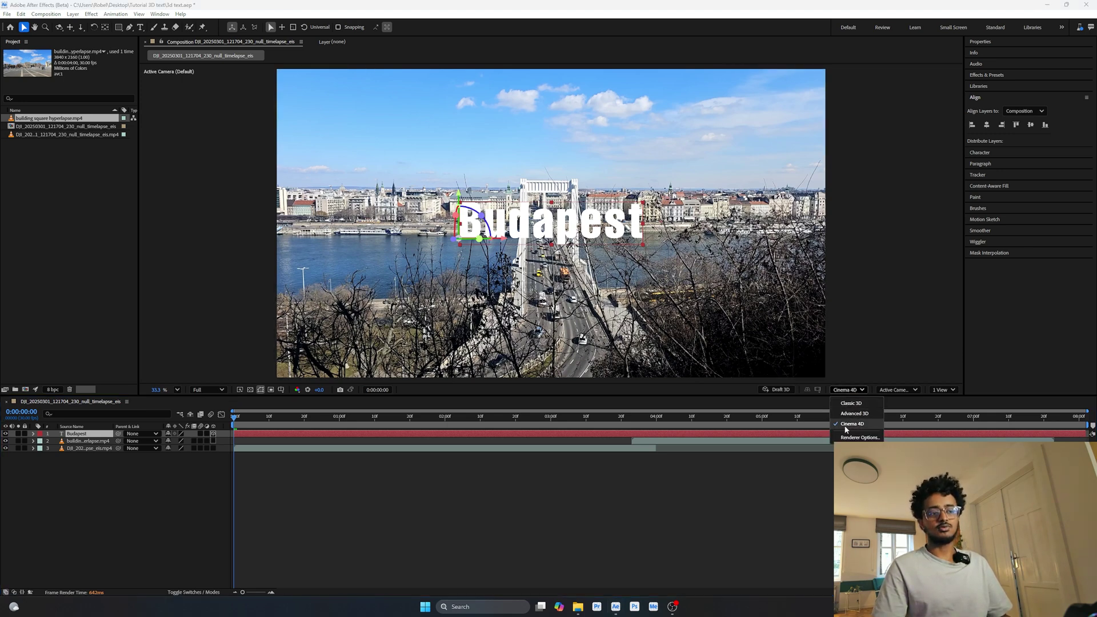
click(868, 426)
click(468, 503)
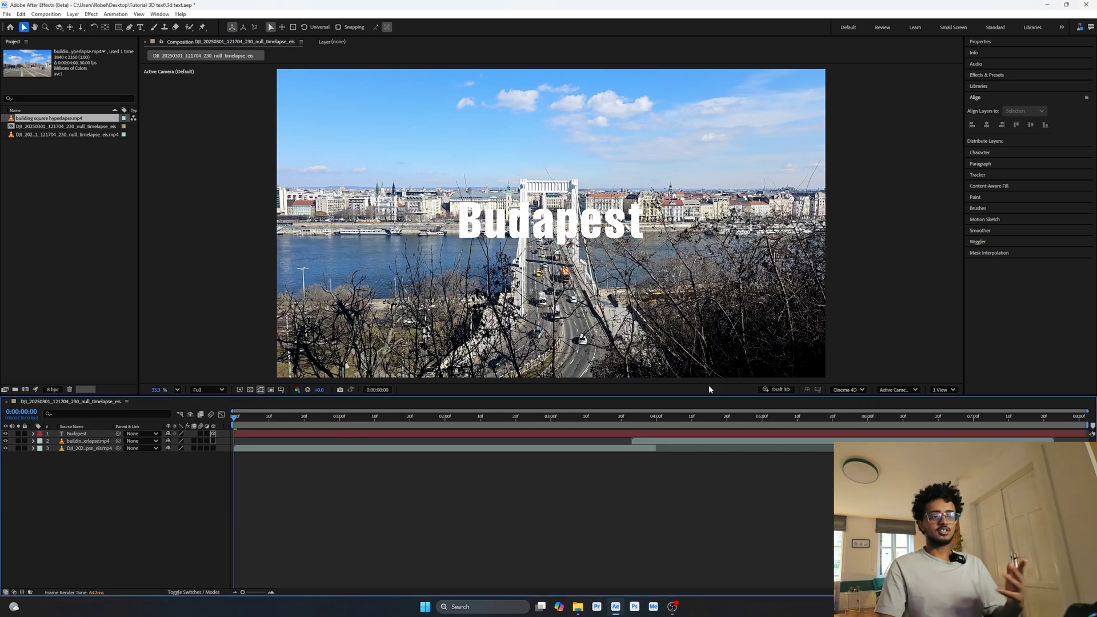
Set the Budapest text layer's extrusion depth to 155 in its geometry options.
click(71, 435)
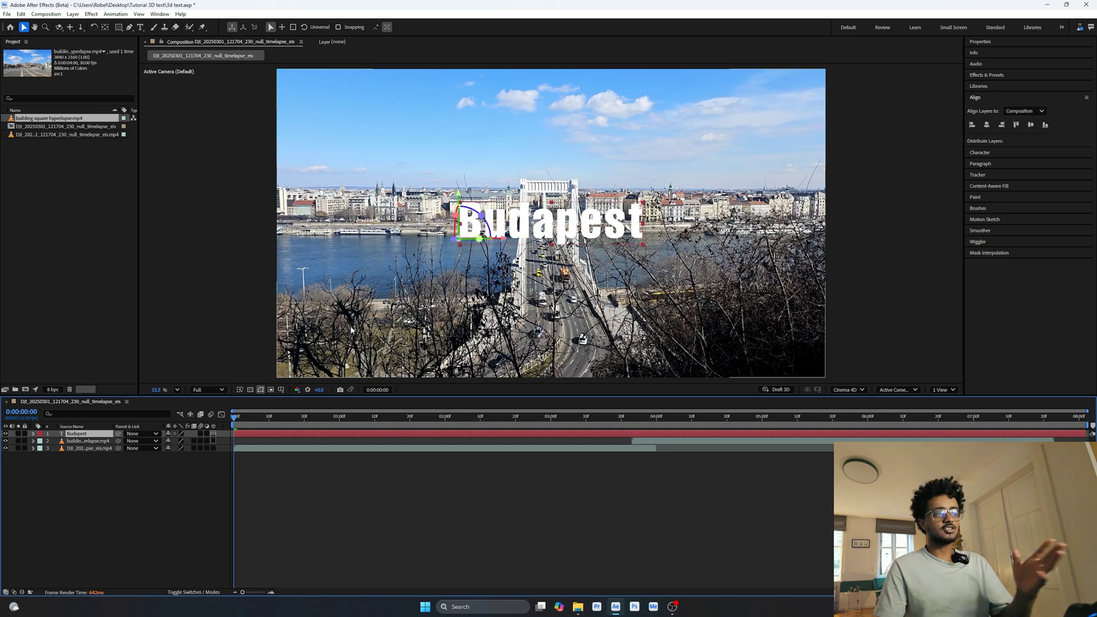
click(32, 434)
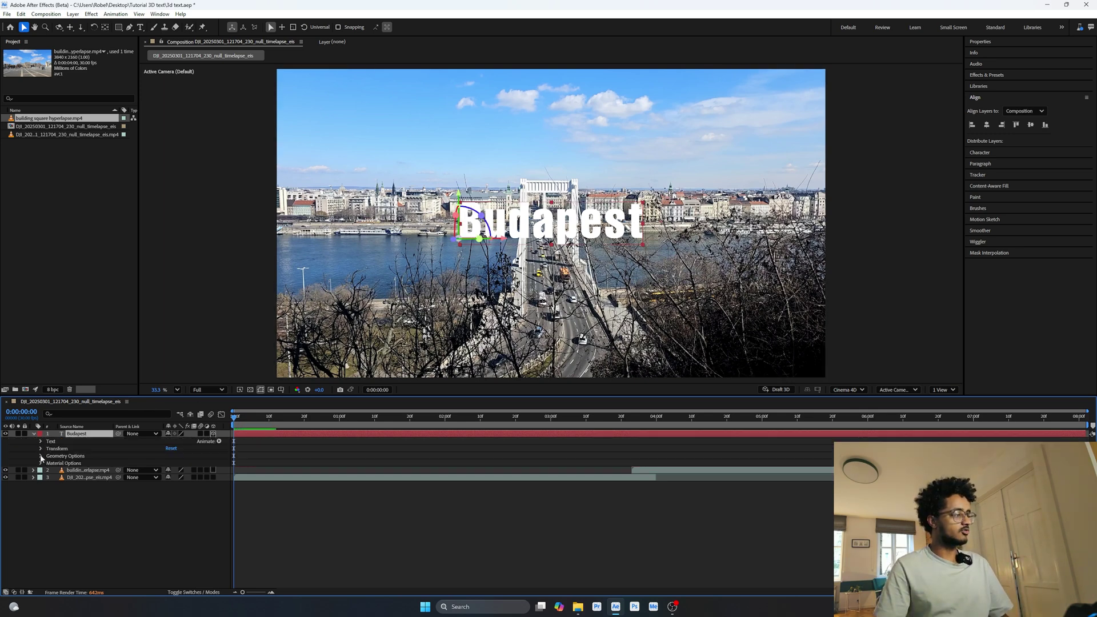
click(41, 456)
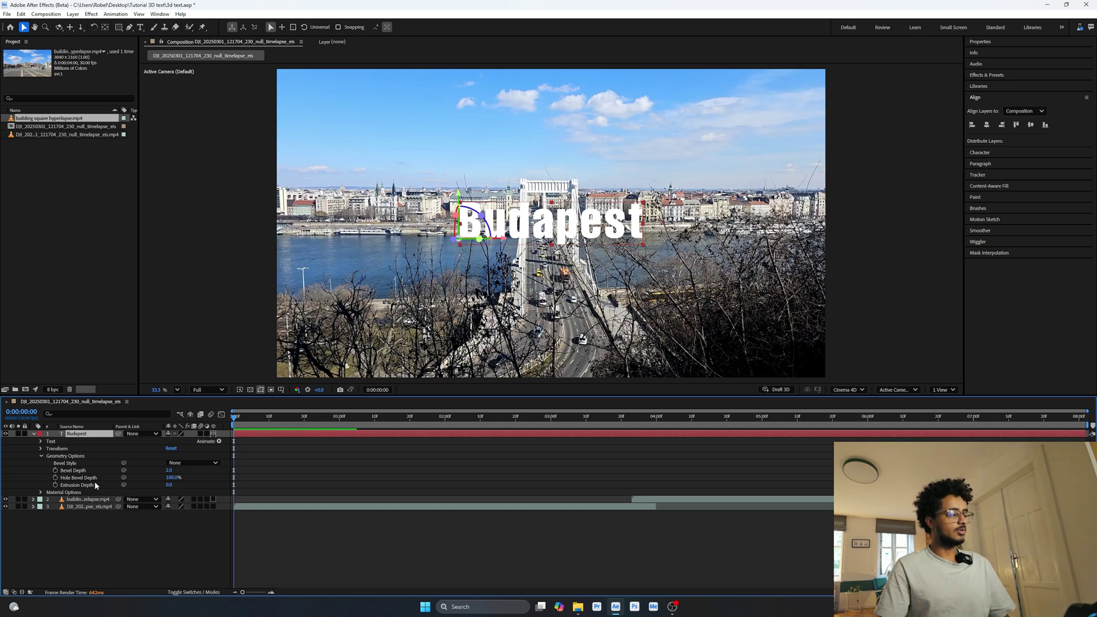
drag(168, 486, 192, 484)
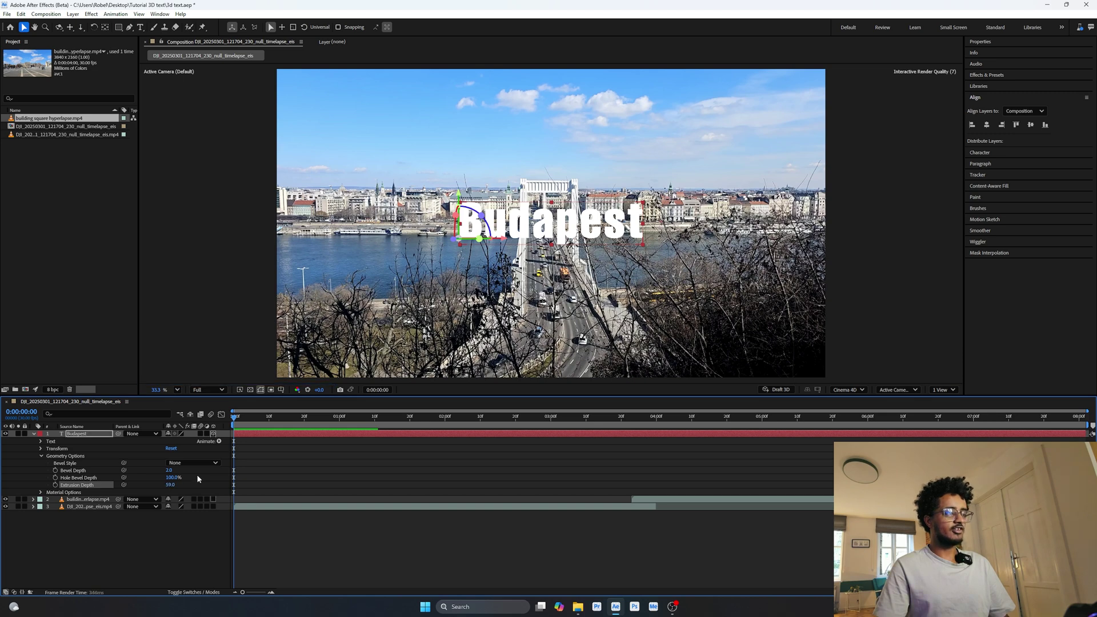
click(168, 485)
text(155)
key(Return)
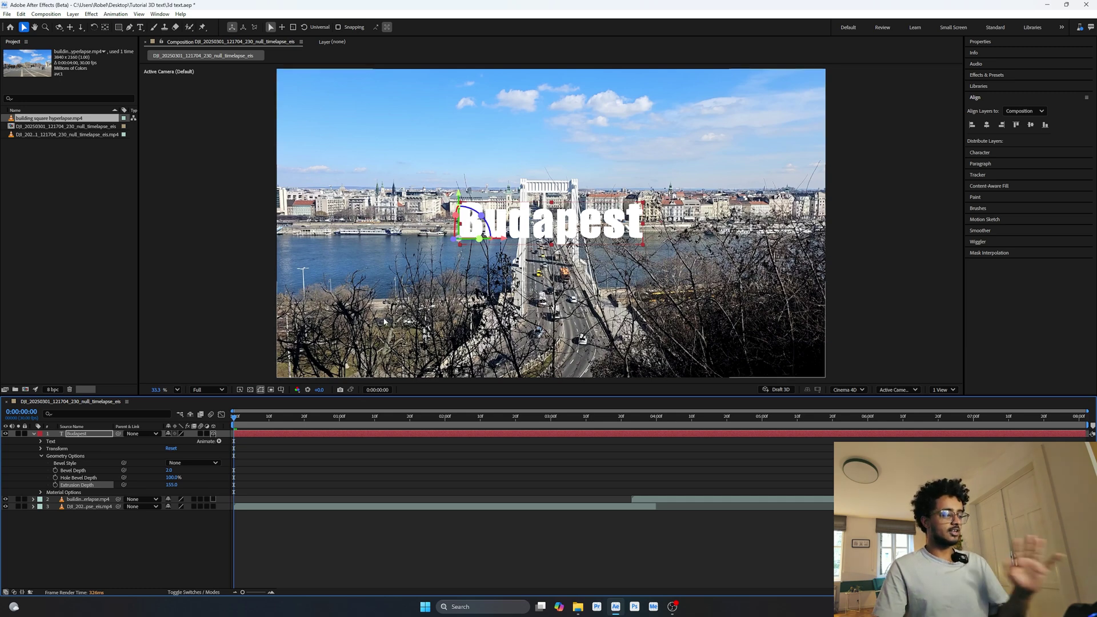
Review the bevel styles available for the Budapest text's geometry.
click(73, 464)
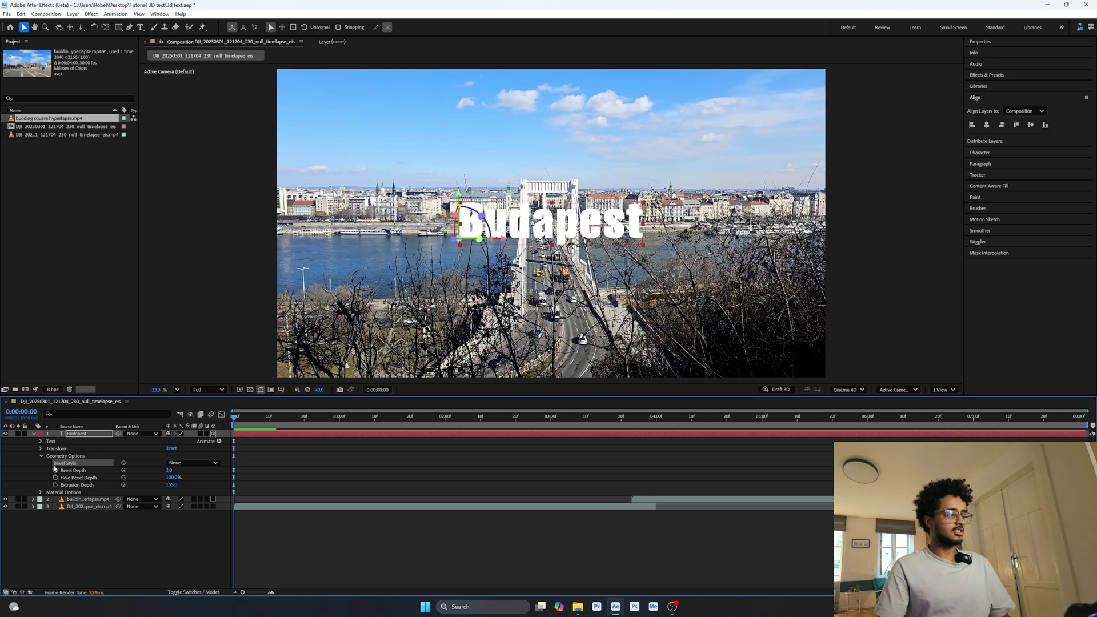
click(192, 463)
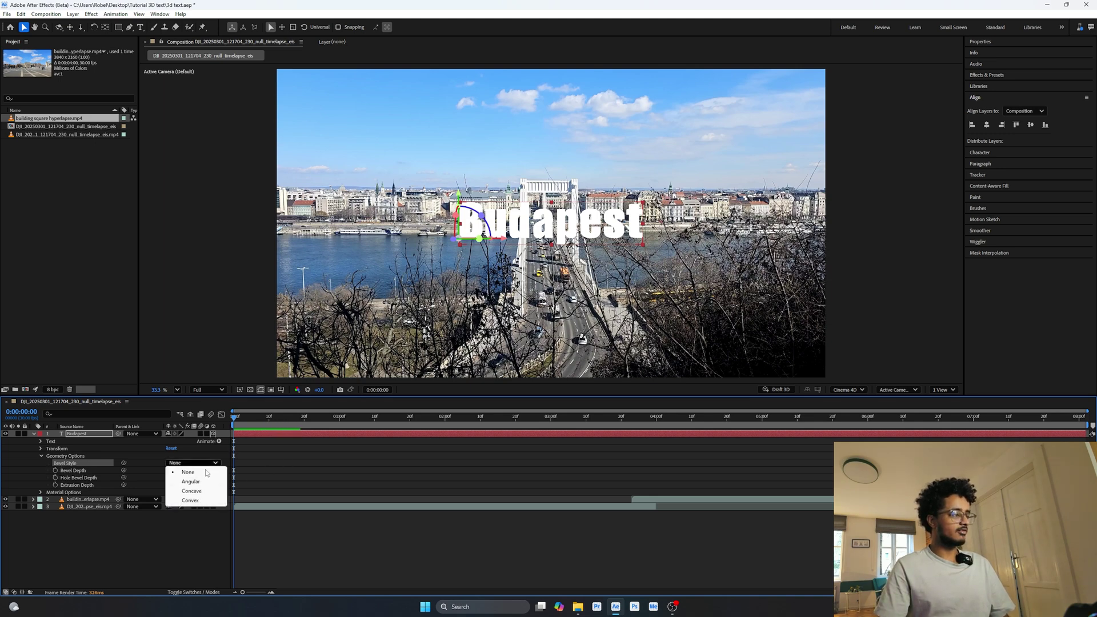
click(73, 523)
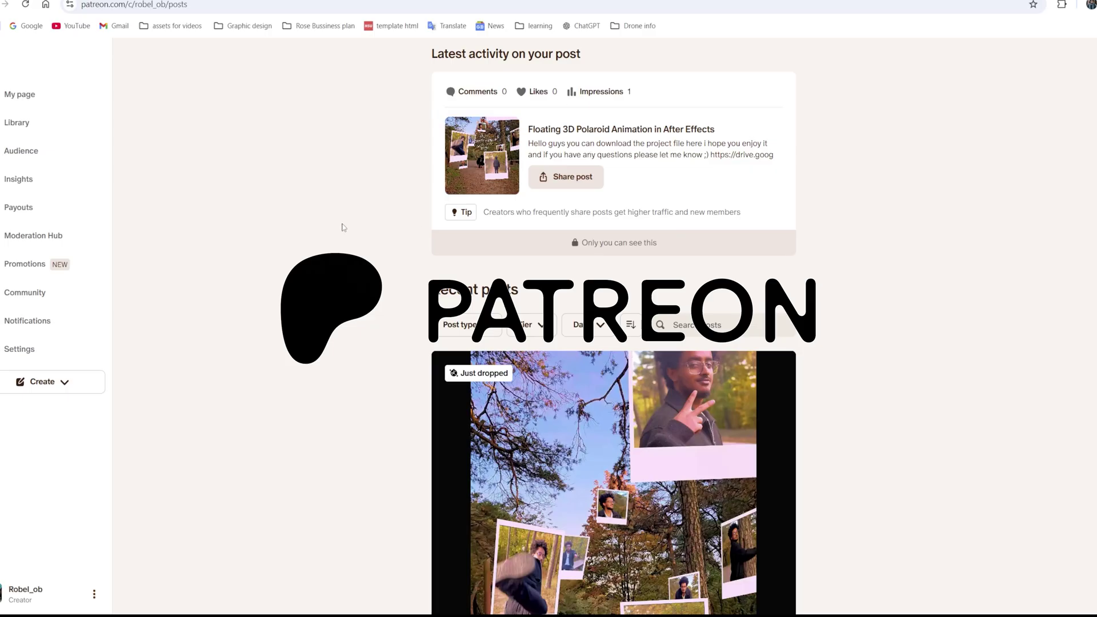
scroll(344, 226, down, 10)
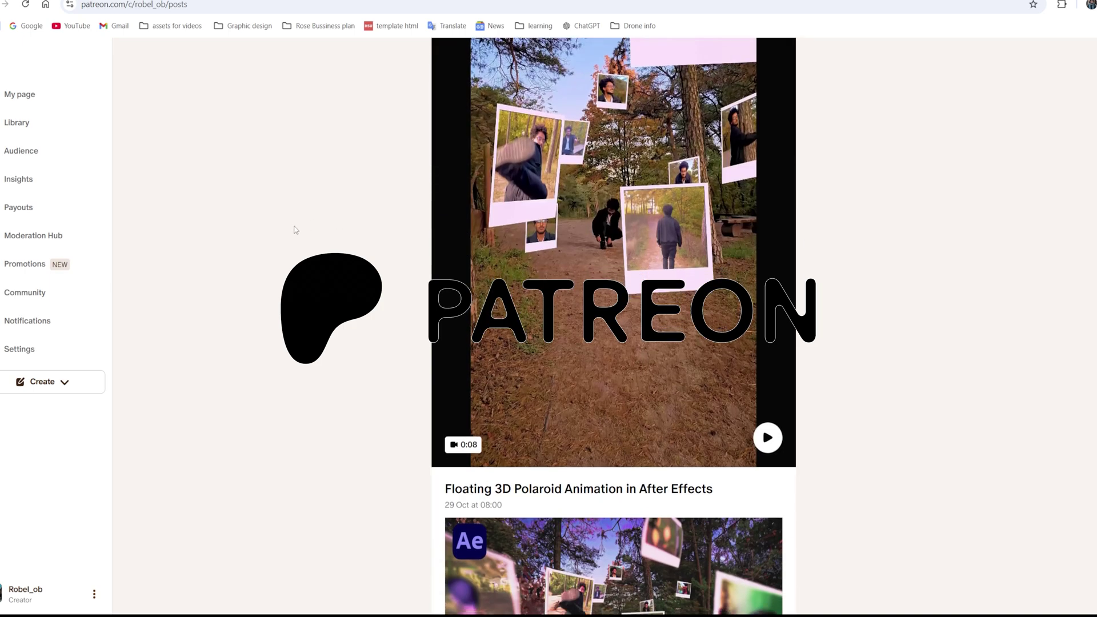
scroll(272, 233, down, 15)
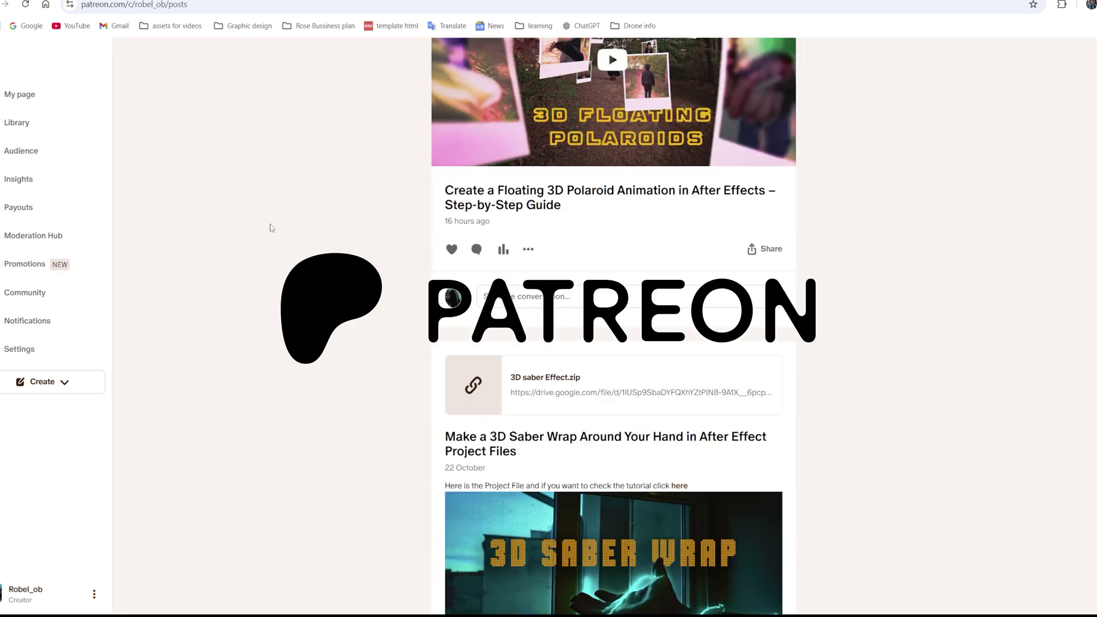
Look through the After Effects project file posts on the Patreon page.
scroll(271, 228, down, 15)
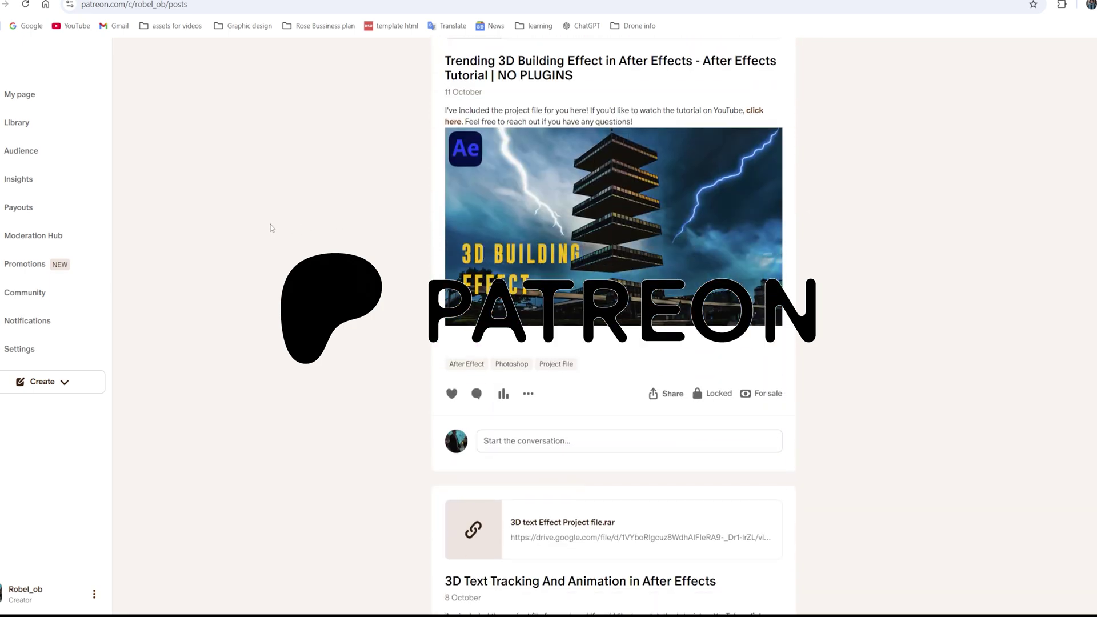
scroll(272, 228, down, 10)
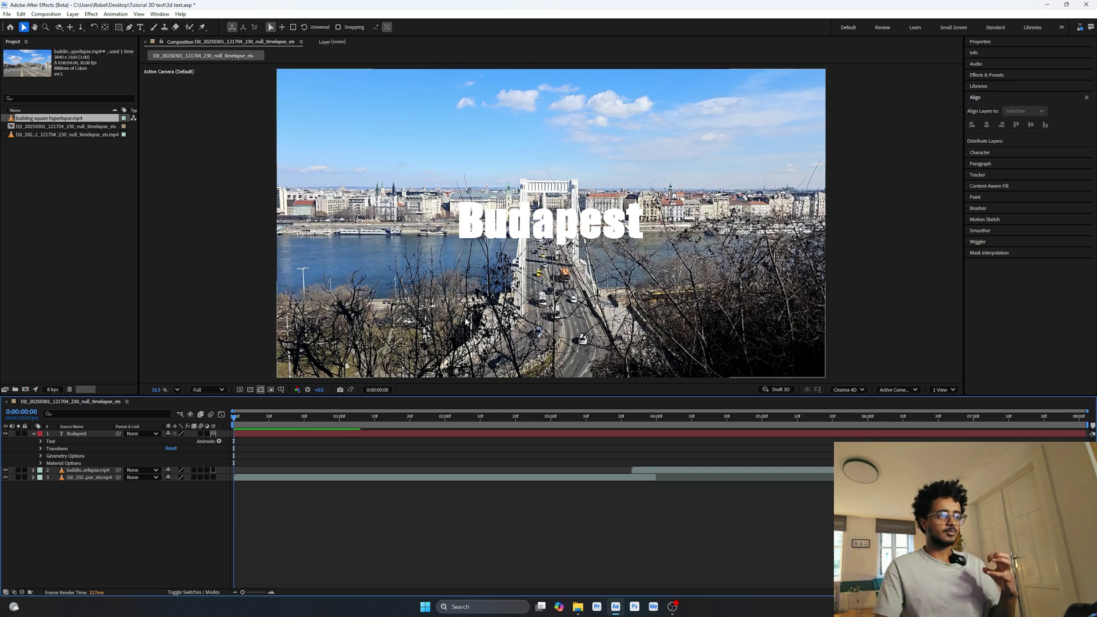
Preview the Firefly Hungarian-pattern texture JPG in the budapest folder and import it into the After Effects project.
click(579, 609)
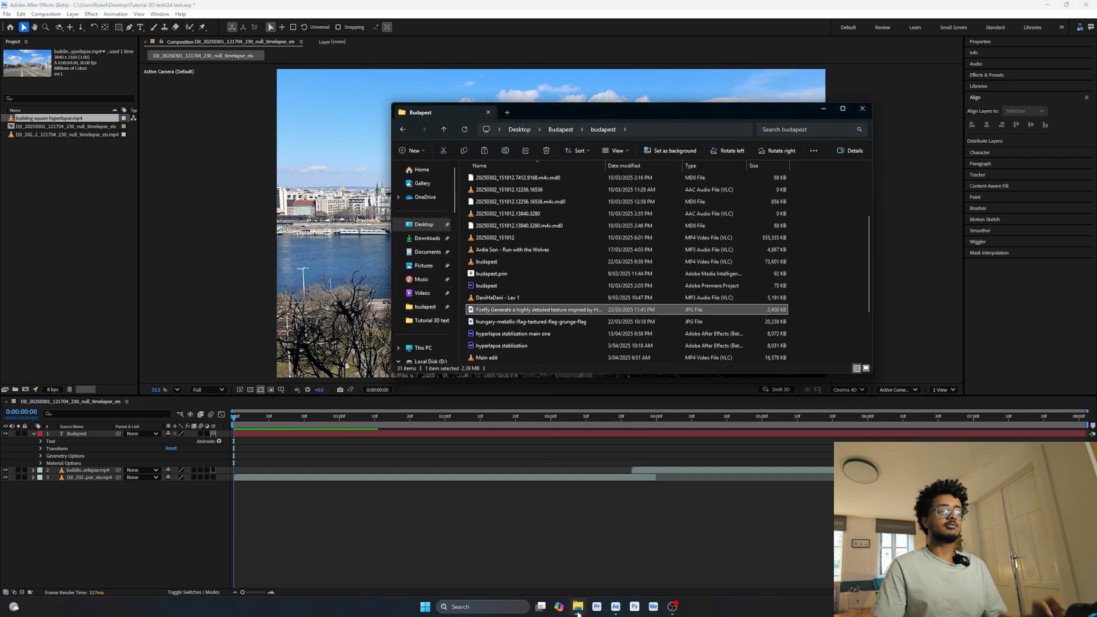
double_click(502, 310)
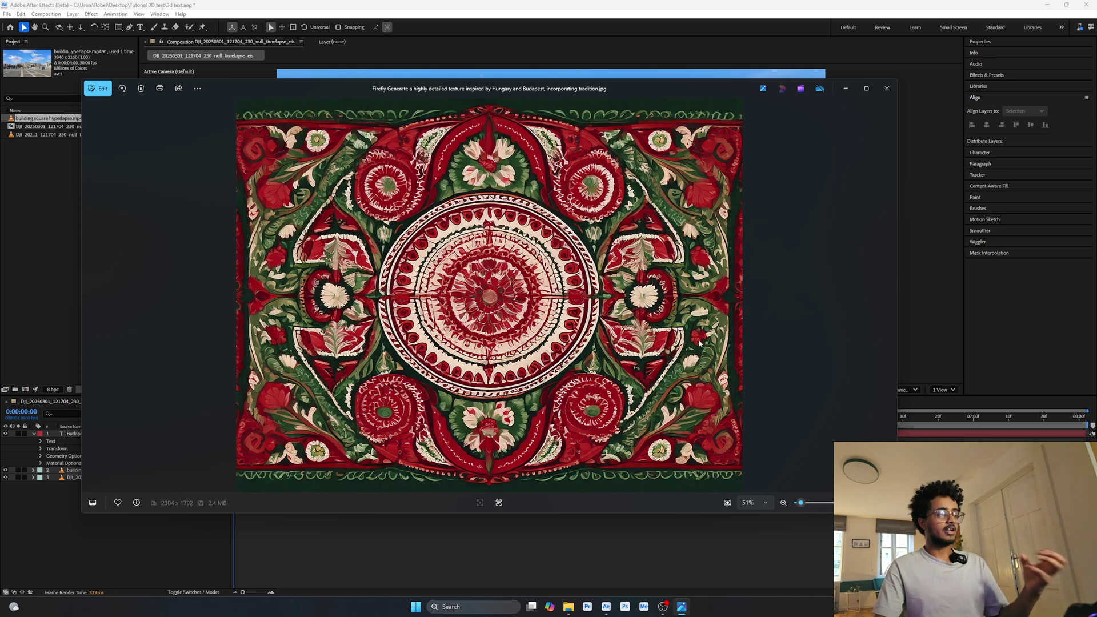
click(891, 93)
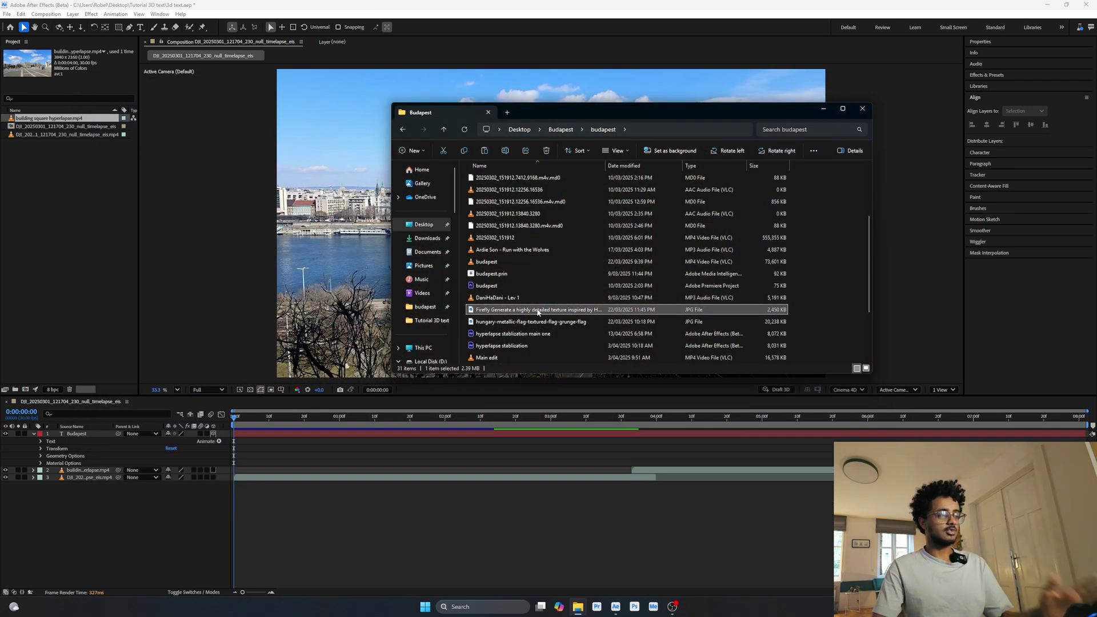
drag(475, 289, 18, 229)
drag(35, 197, 35, 193)
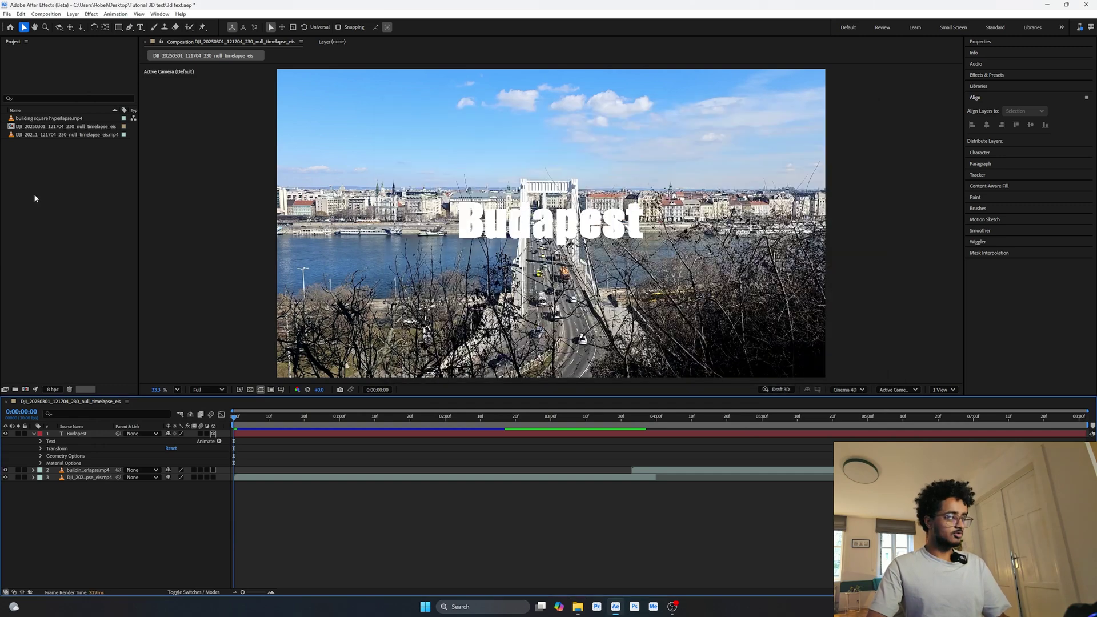
Create a new composition from the imported Firefly texture image and return to the DJI time-lapse composition.
click(43, 143)
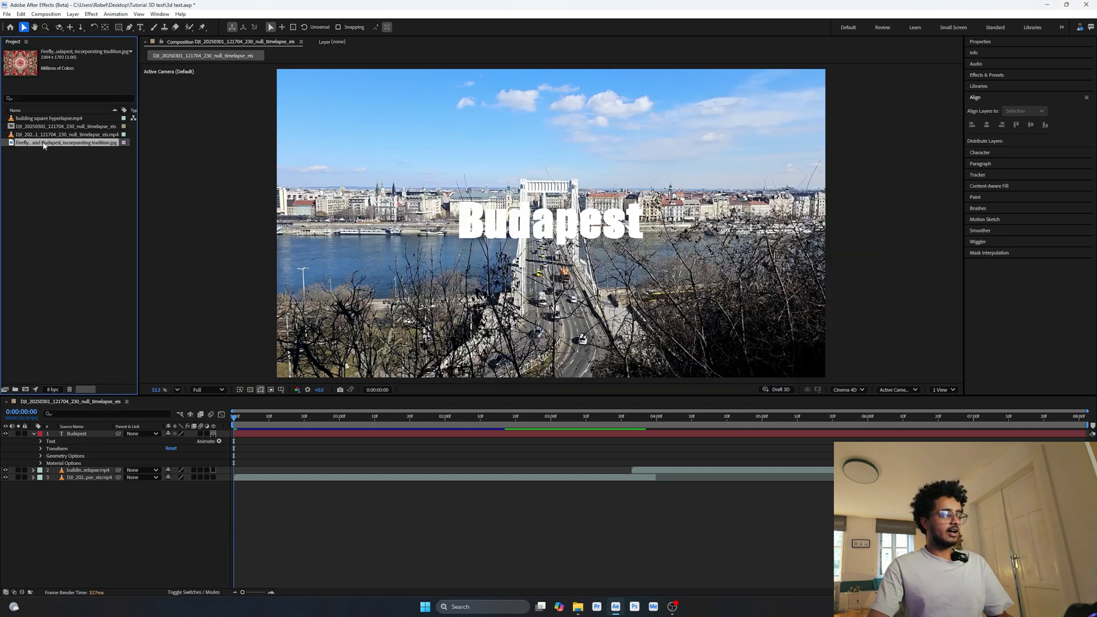
drag(36, 147, 25, 391)
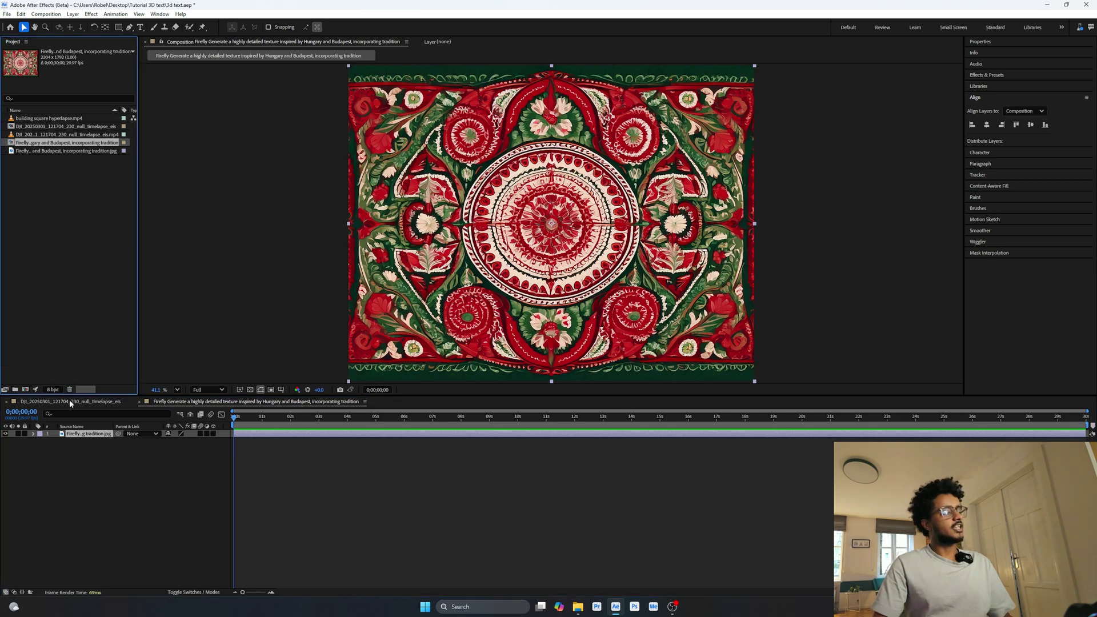
click(70, 401)
click(212, 445)
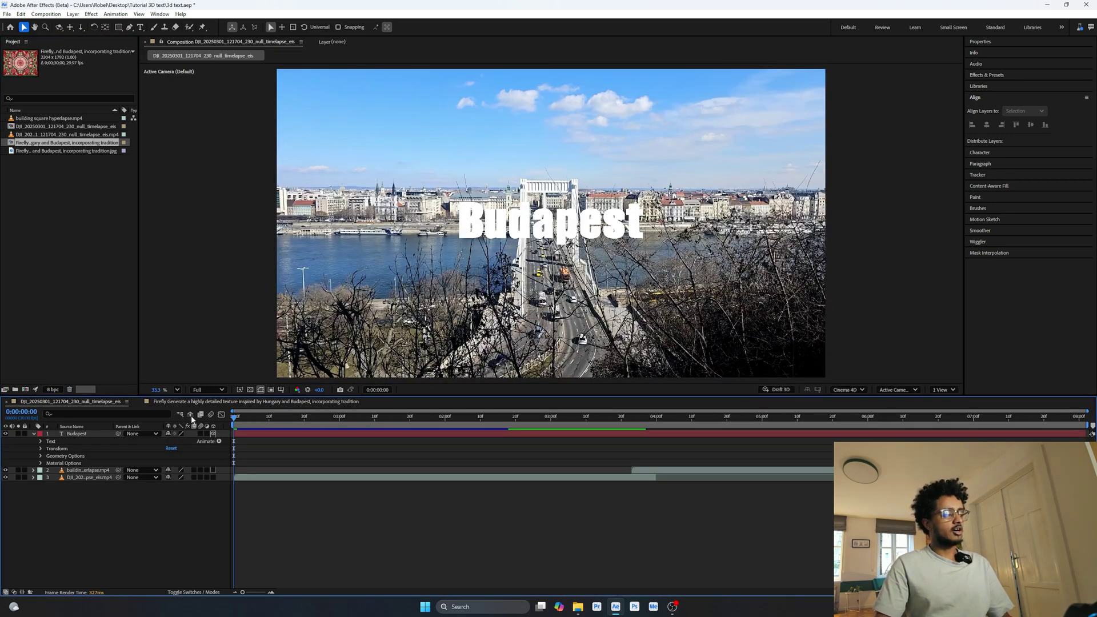
Place the Firefly texture composition above the Budapest text layer and scale it to 176% to cover the frame.
drag(37, 146, 98, 546)
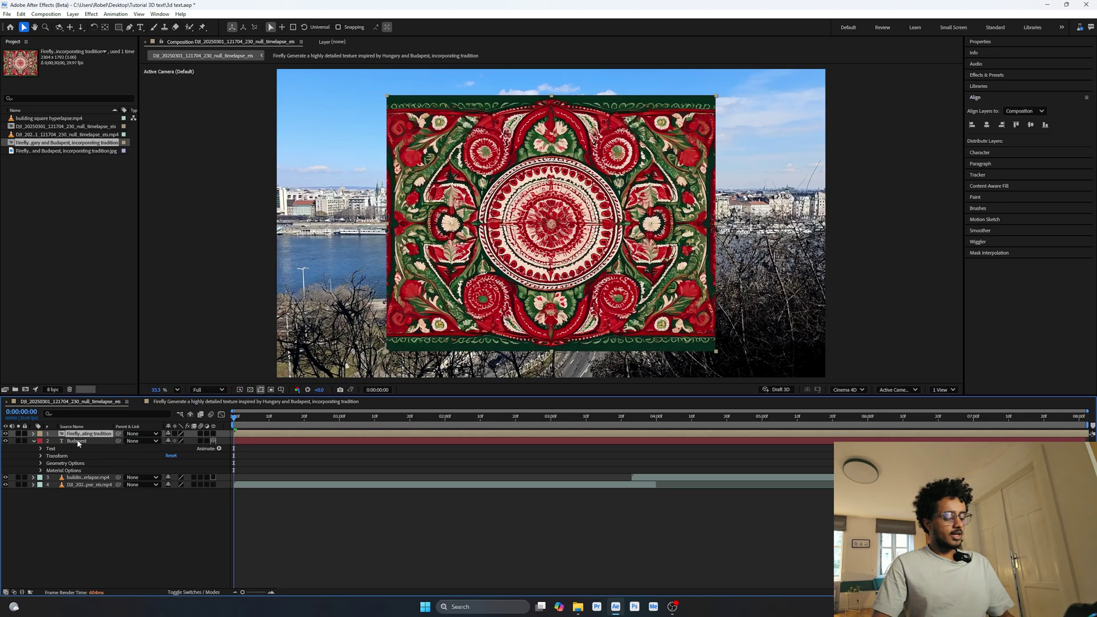
key(s)
drag(178, 441, 222, 441)
click(80, 538)
Turn the Firefly texture layer into an environment layer.
click(90, 435)
right_click(90, 437)
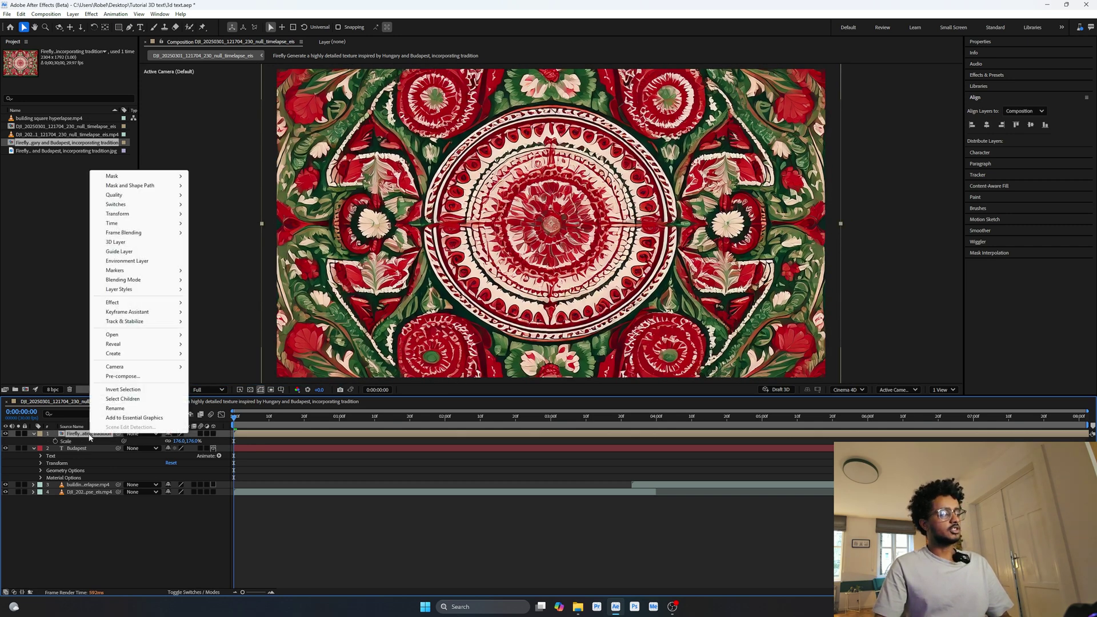
click(121, 263)
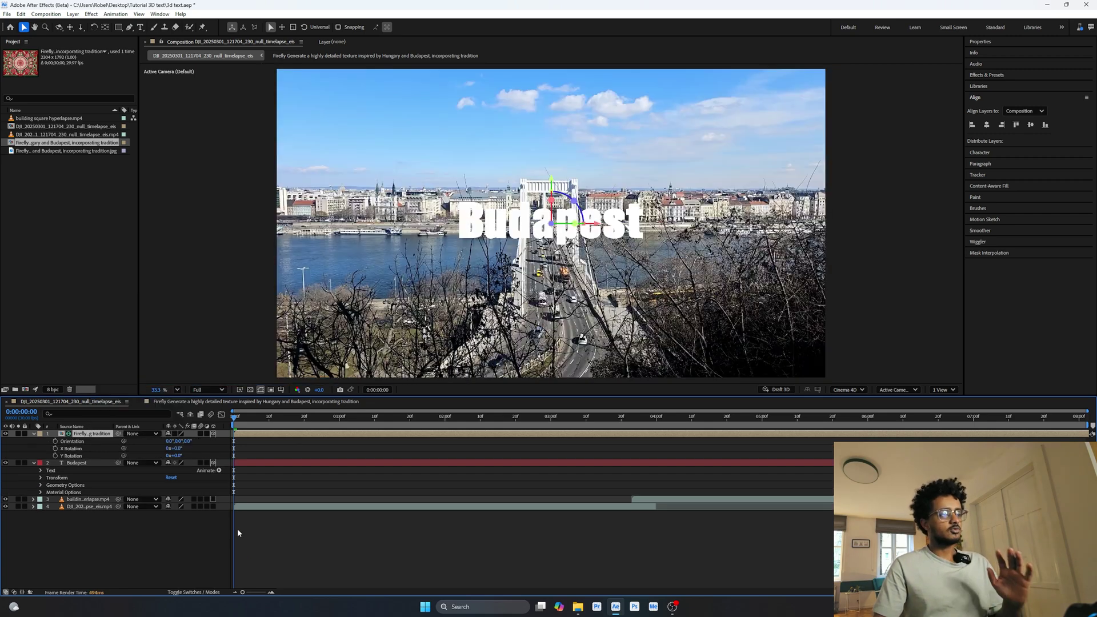
Set the Budapest text layer's reflection intensity to 100% in its material options.
click(34, 463)
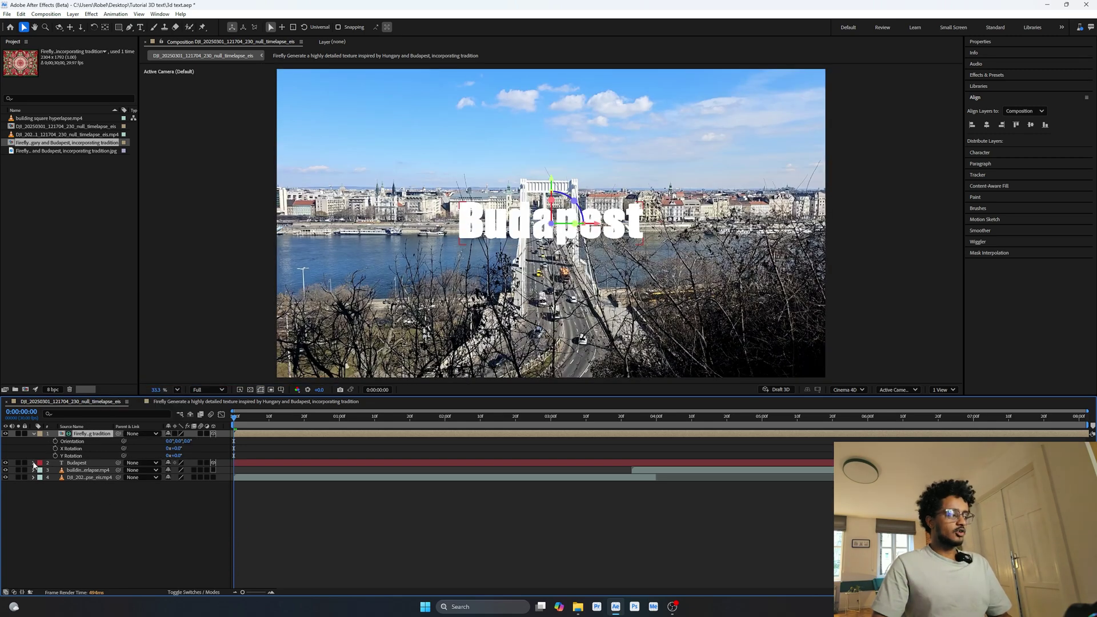
click(34, 463)
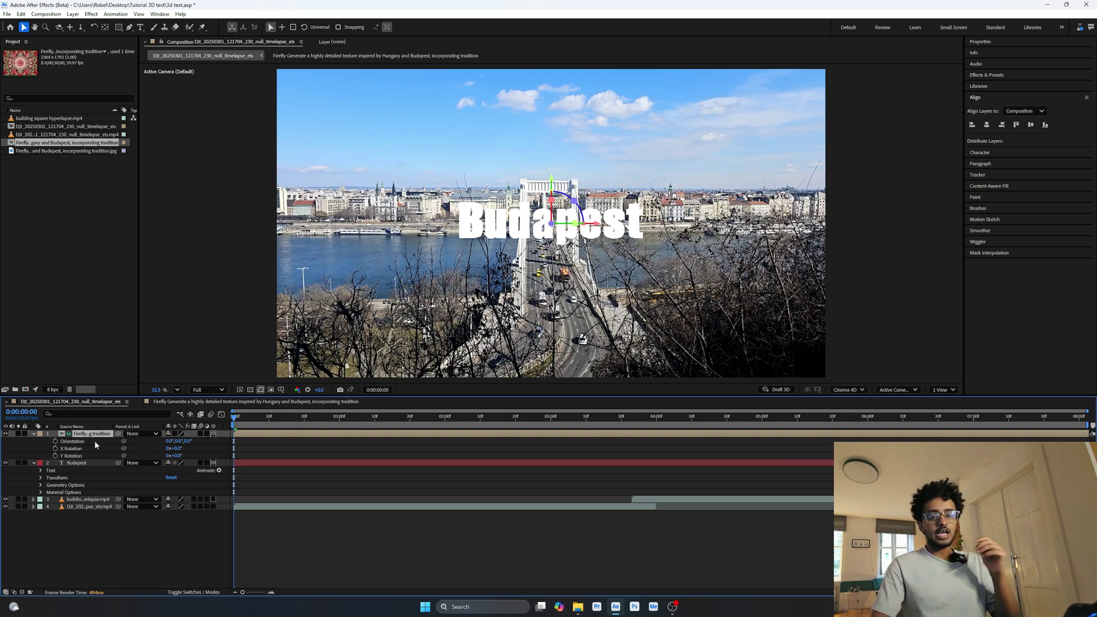
click(40, 492)
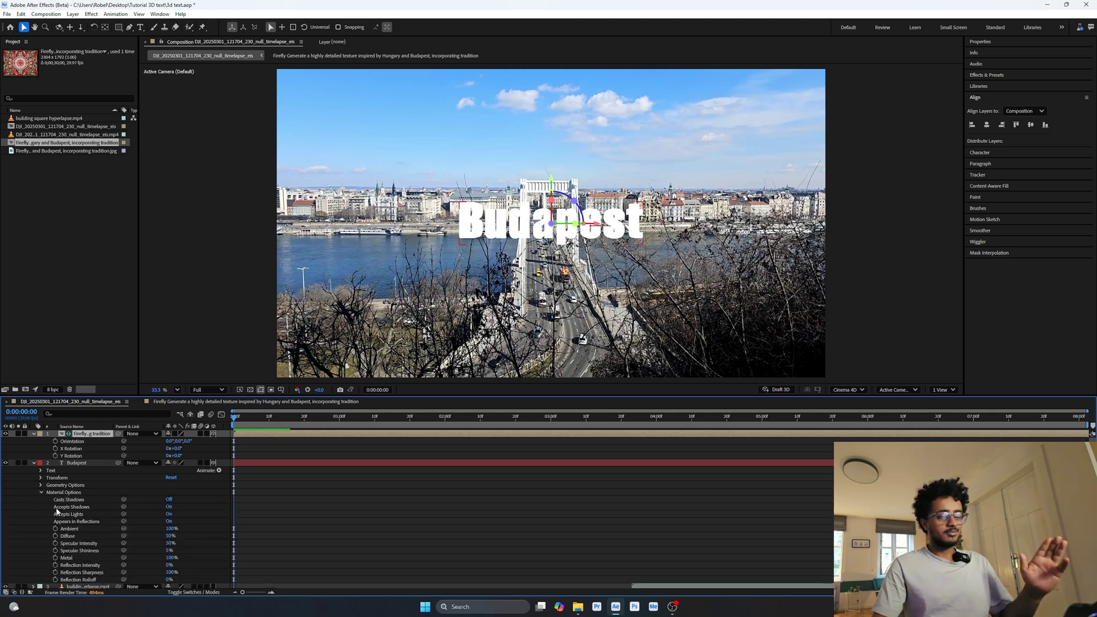
scroll(121, 564, down, 1)
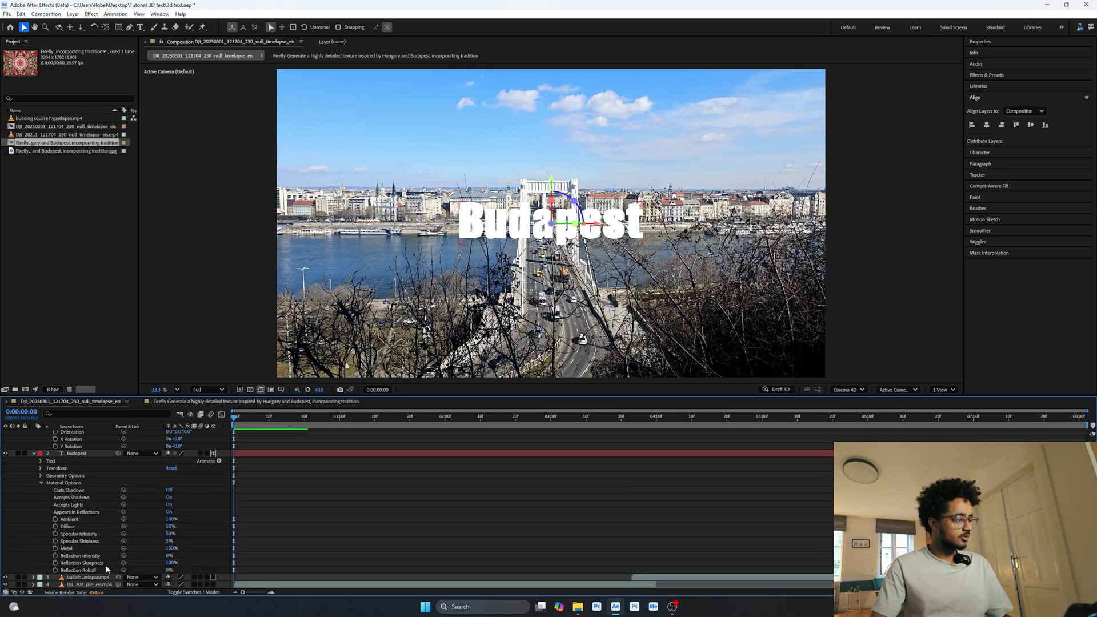
click(79, 557)
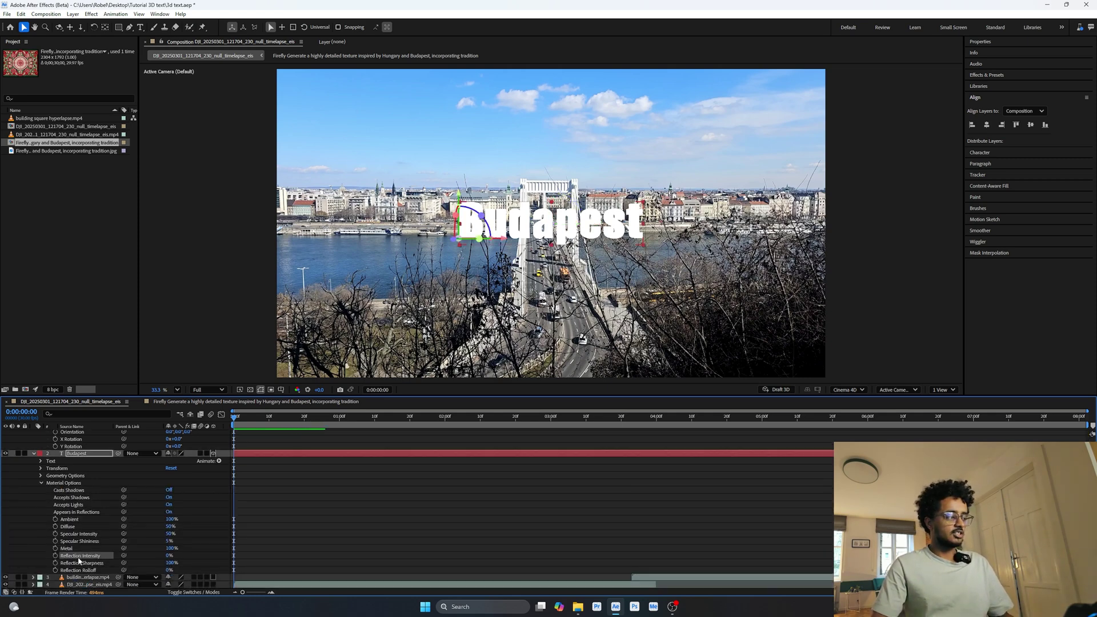
drag(167, 555, 214, 552)
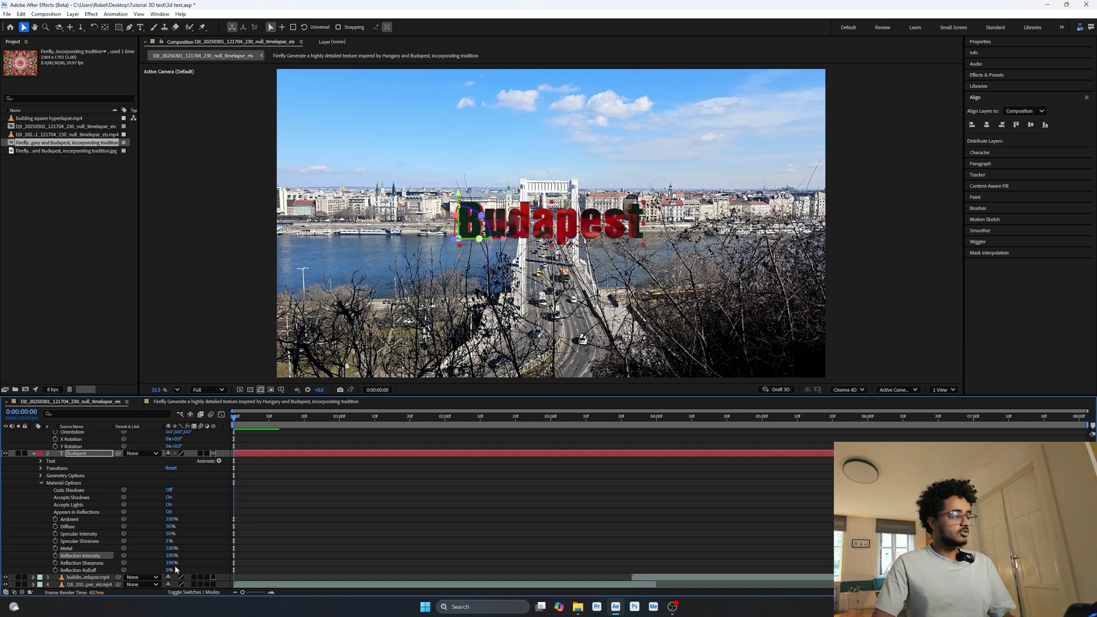
Set the Budapest text's reflection sharpness to 89% and leave its reflection rolloff at 0%.
drag(171, 566, 162, 561)
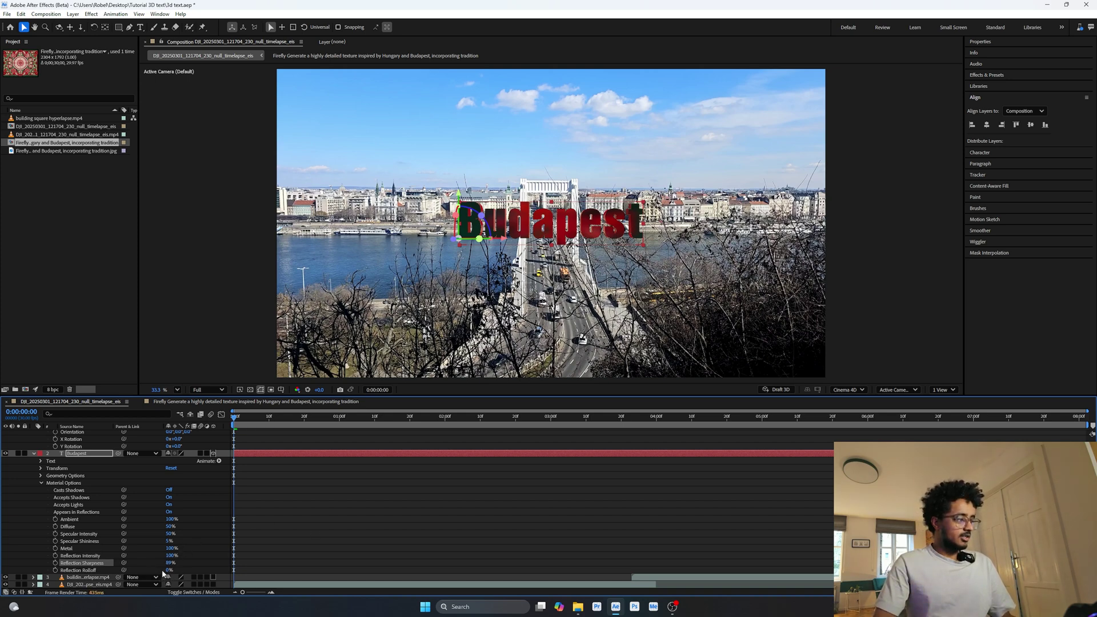
mouse_move(169, 571)
mouse_down()
mouse_move(203, 571)
mouse_move(176, 577)
mouse_up()
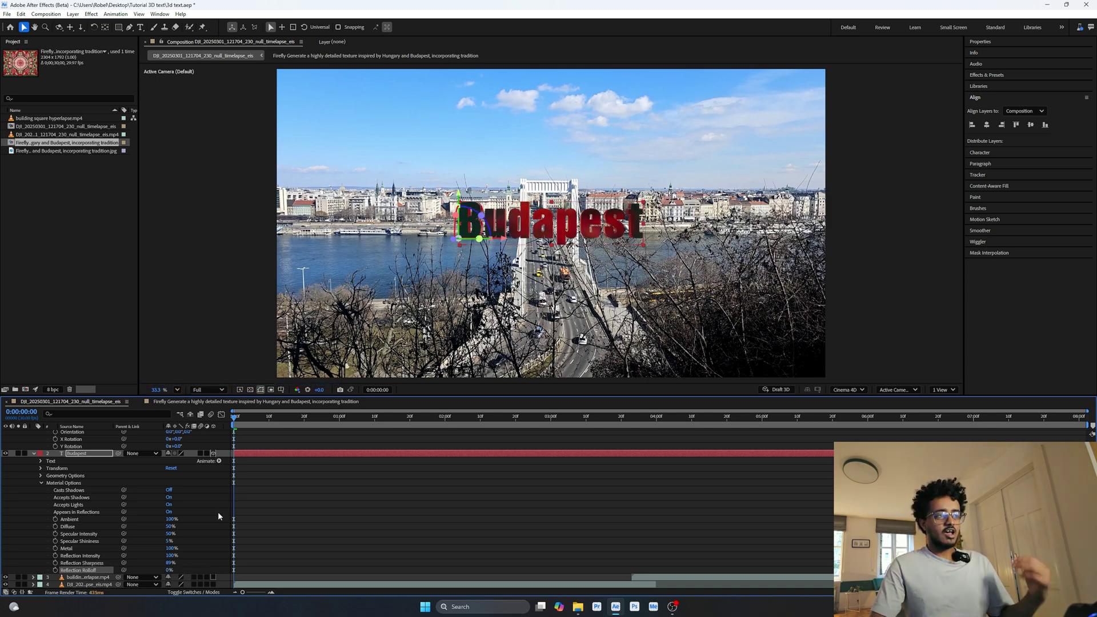
click(293, 510)
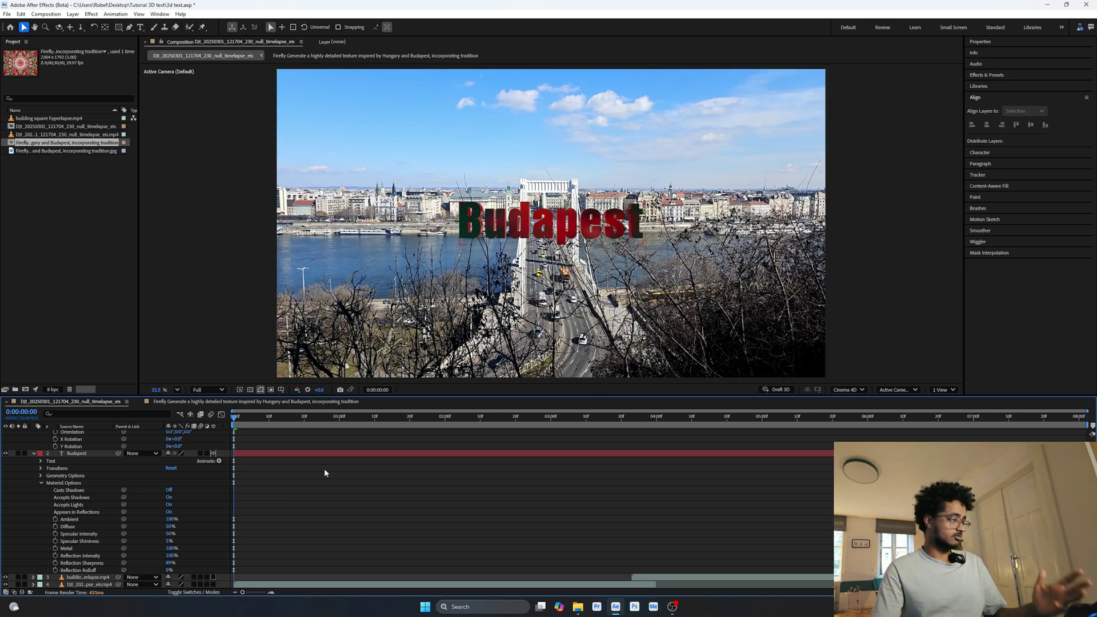
Collapse the layer properties and check the textured title across roughly the first second, returning to the start of the timeline.
key(ctrl+slash)
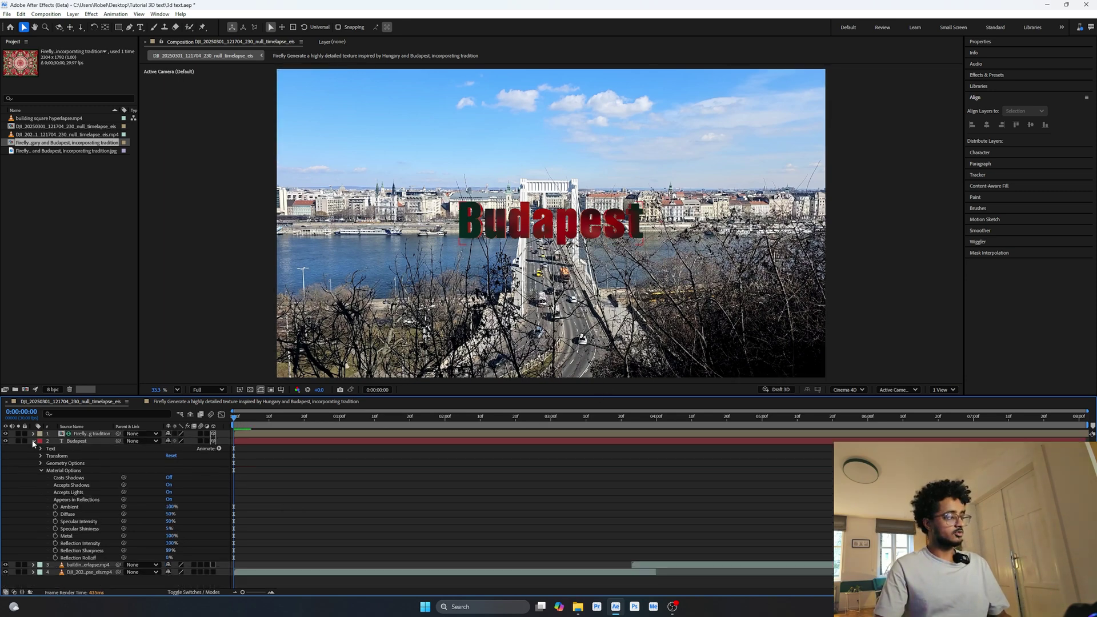
click(33, 442)
drag(234, 416, 331, 446)
key(Home)
Add a new camera layer to the time-lapse composition with its default settings.
right_click(131, 490)
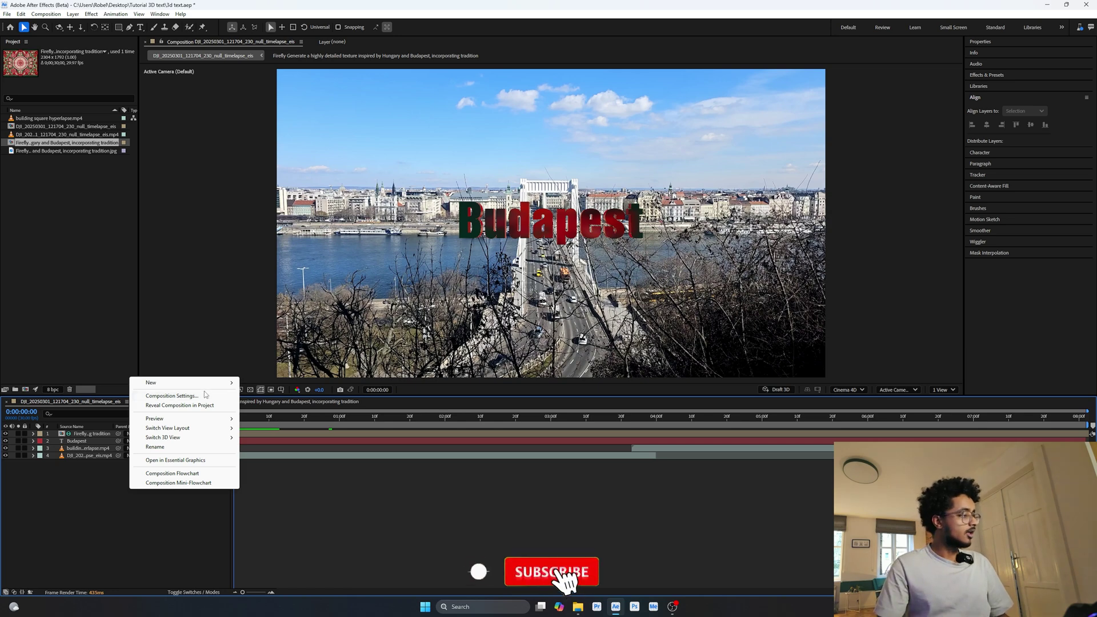
mouse_move(207, 387)
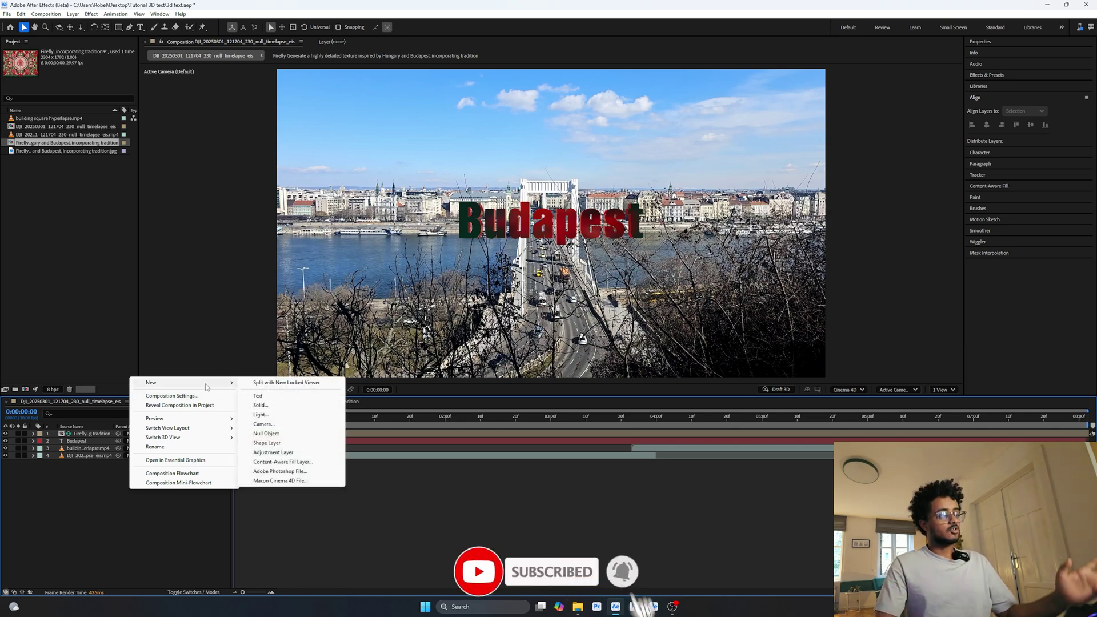
click(263, 424)
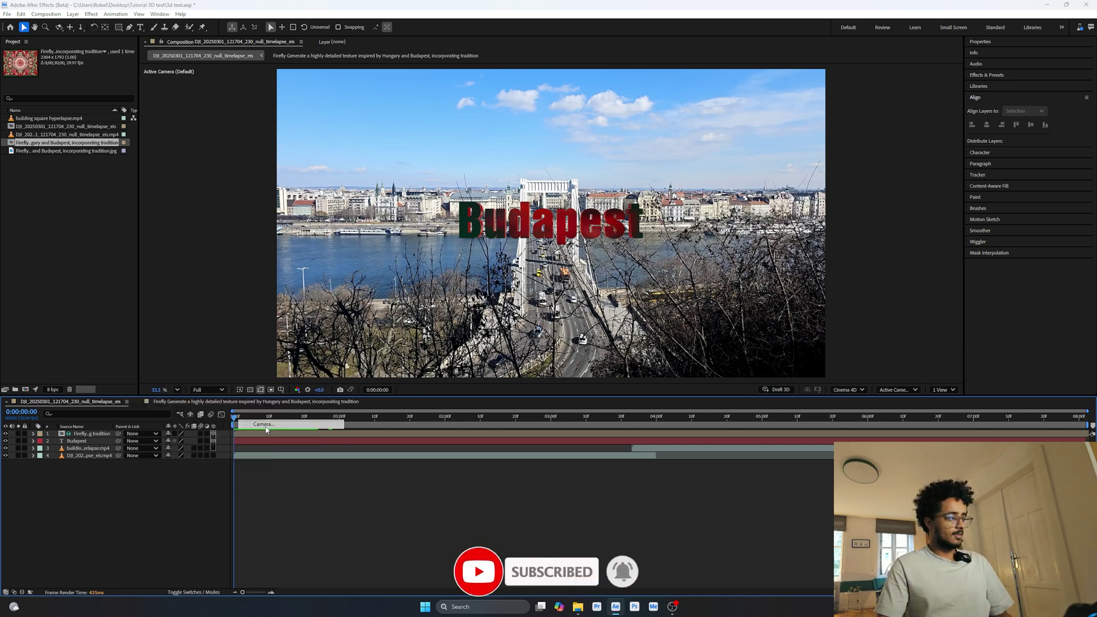
key(Return)
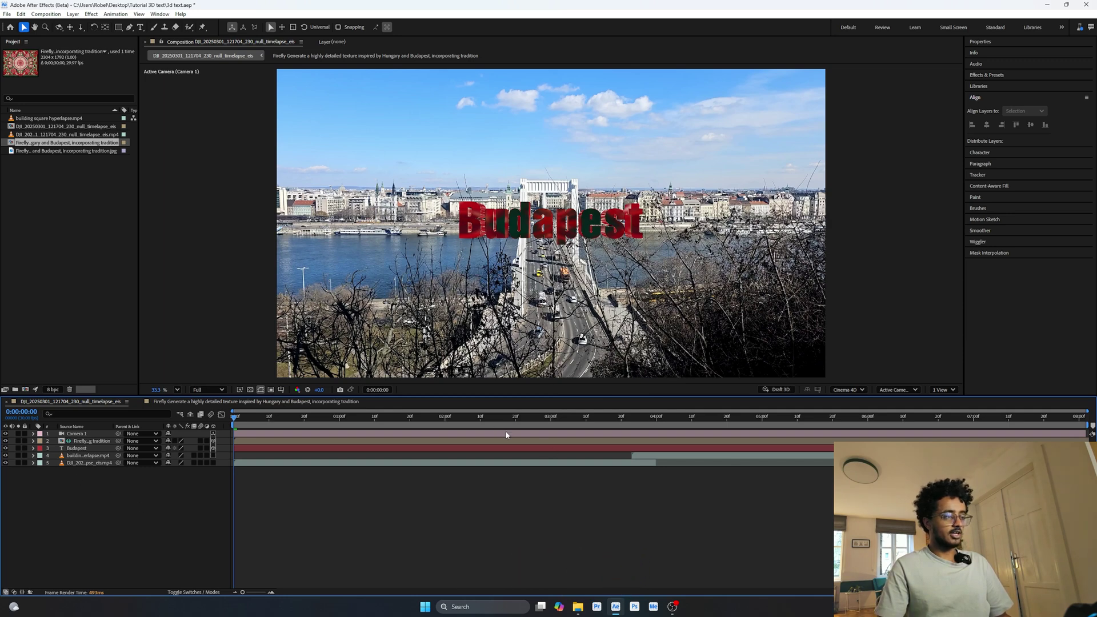
Add a white parallel light with no falloff and shadow casting off to the composition.
click(139, 499)
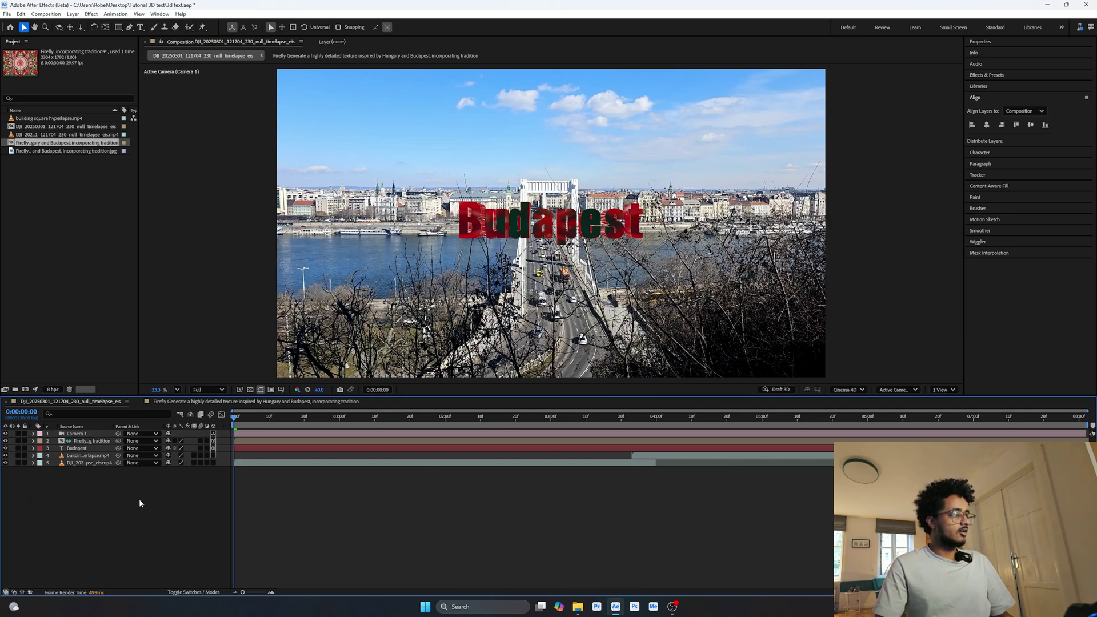
right_click(139, 500)
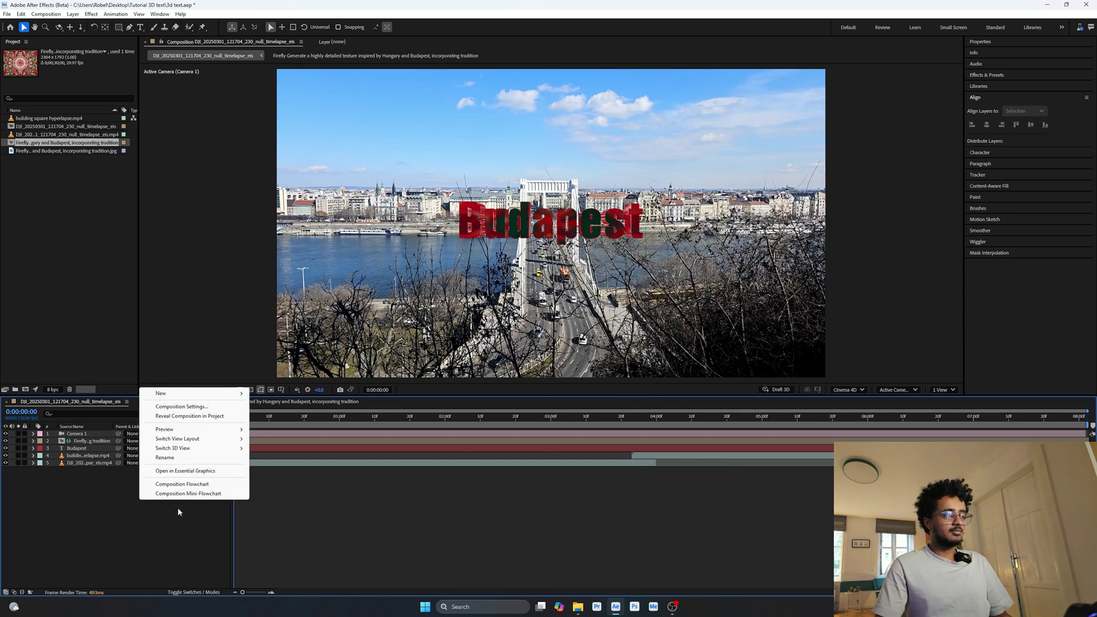
mouse_move(208, 398)
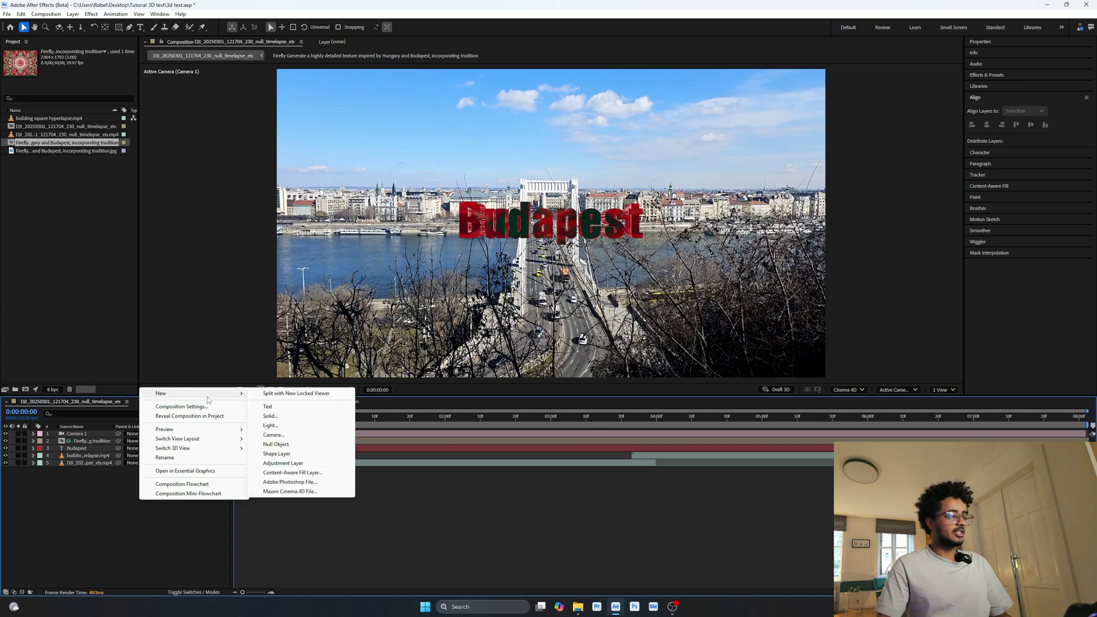
click(288, 426)
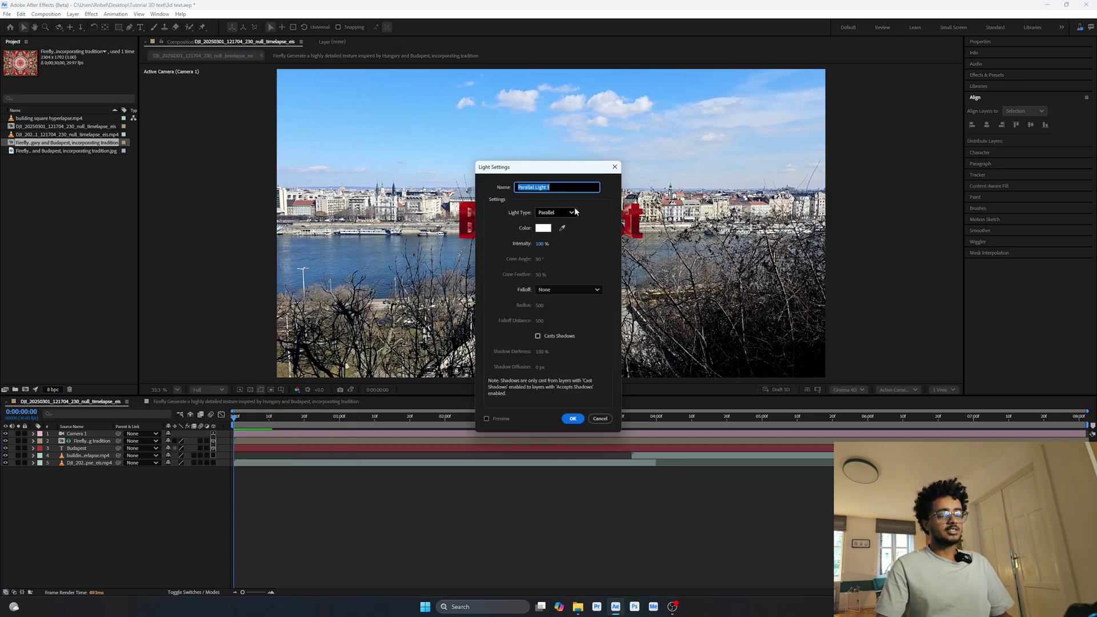
click(574, 420)
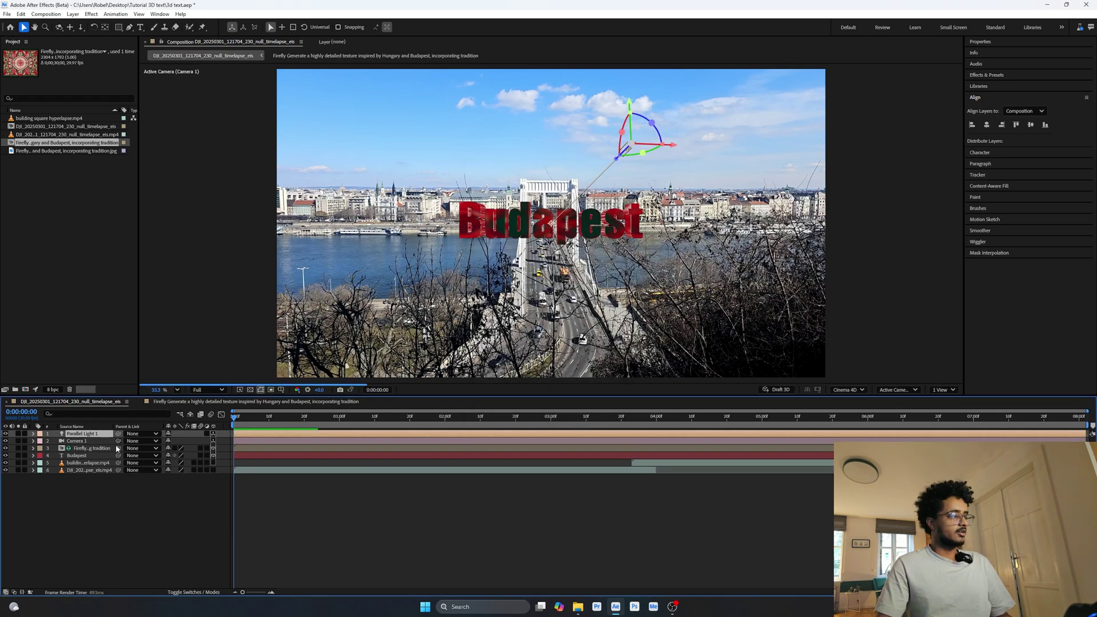
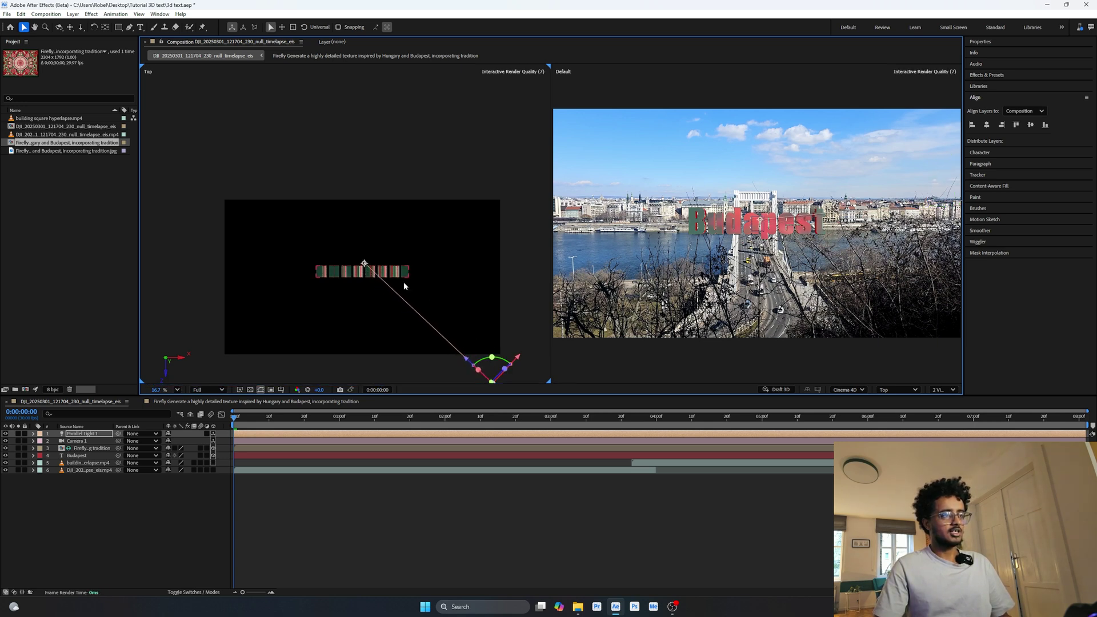
Set the parallel light's intensity to 29% in its light options.
click(33, 434)
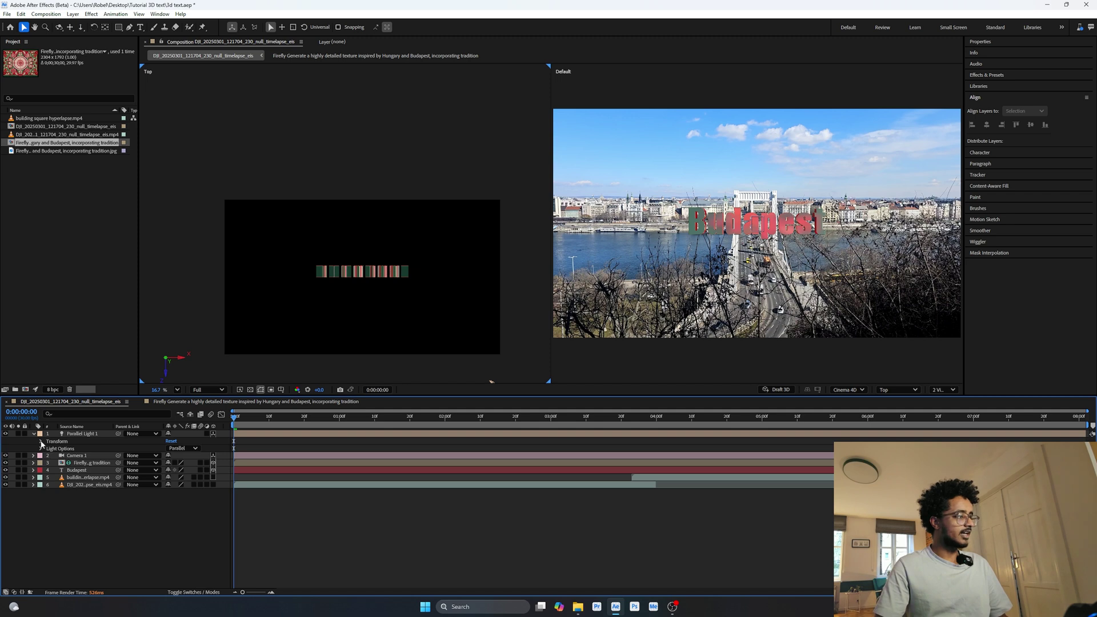
click(41, 441)
click(41, 442)
click(42, 449)
click(69, 456)
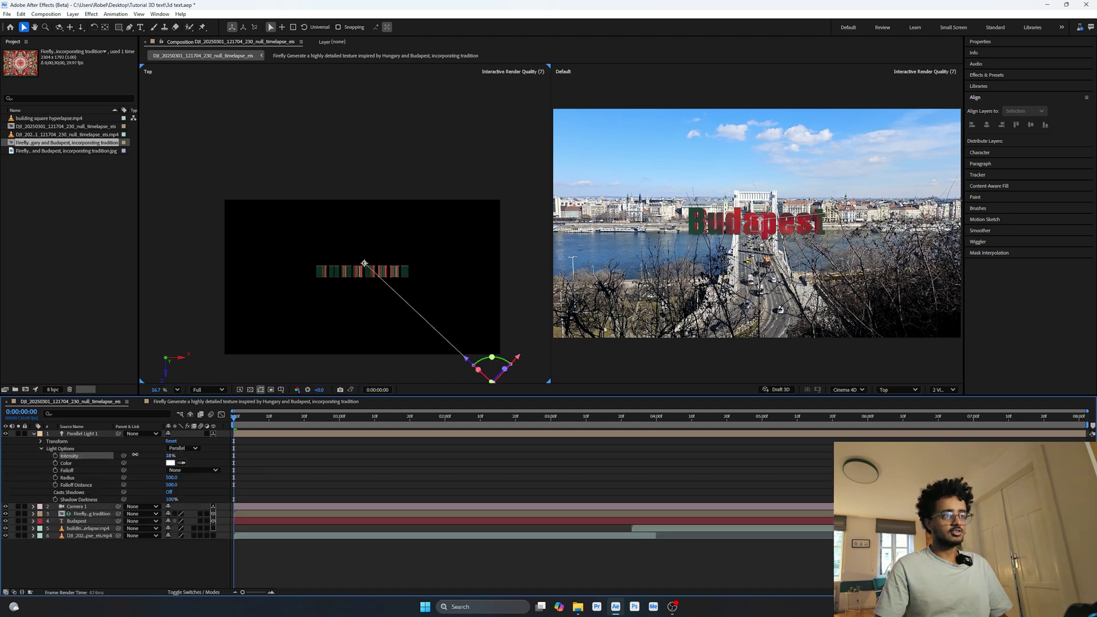
drag(135, 455, 139, 459)
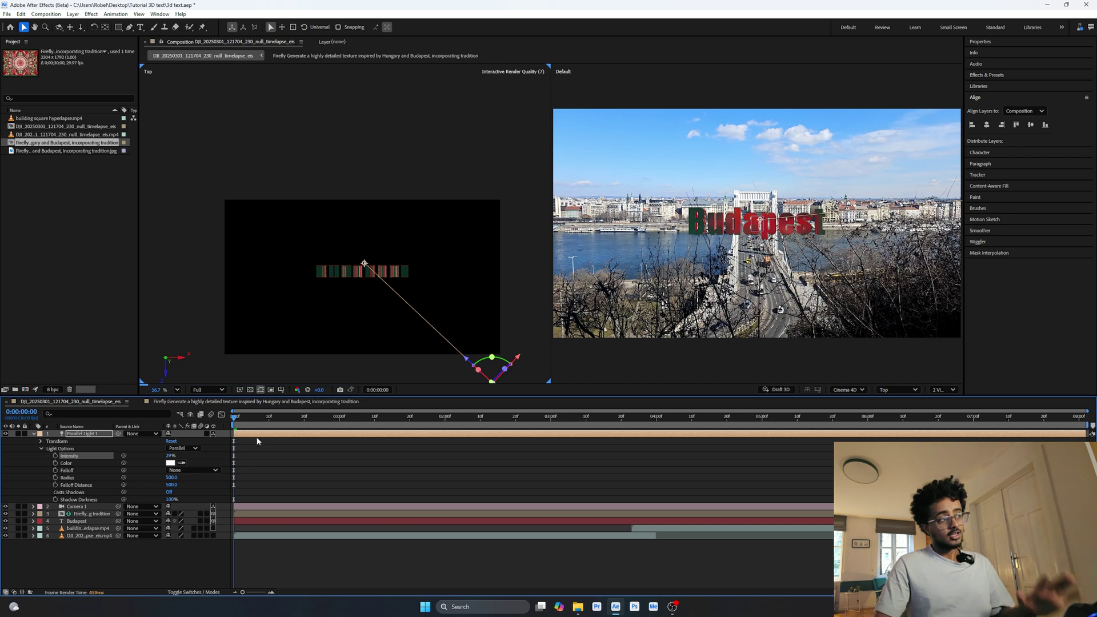
Duplicate the parallel light, move the copy to the opposite side in front of the title, and lower it slightly.
click(81, 436)
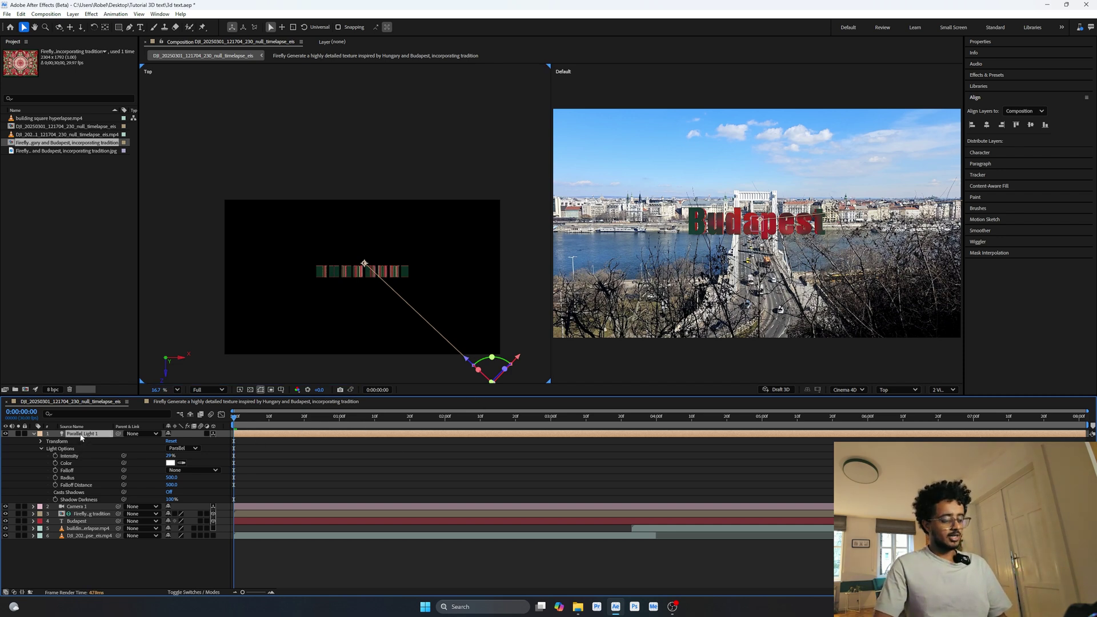
key(ctrl+d)
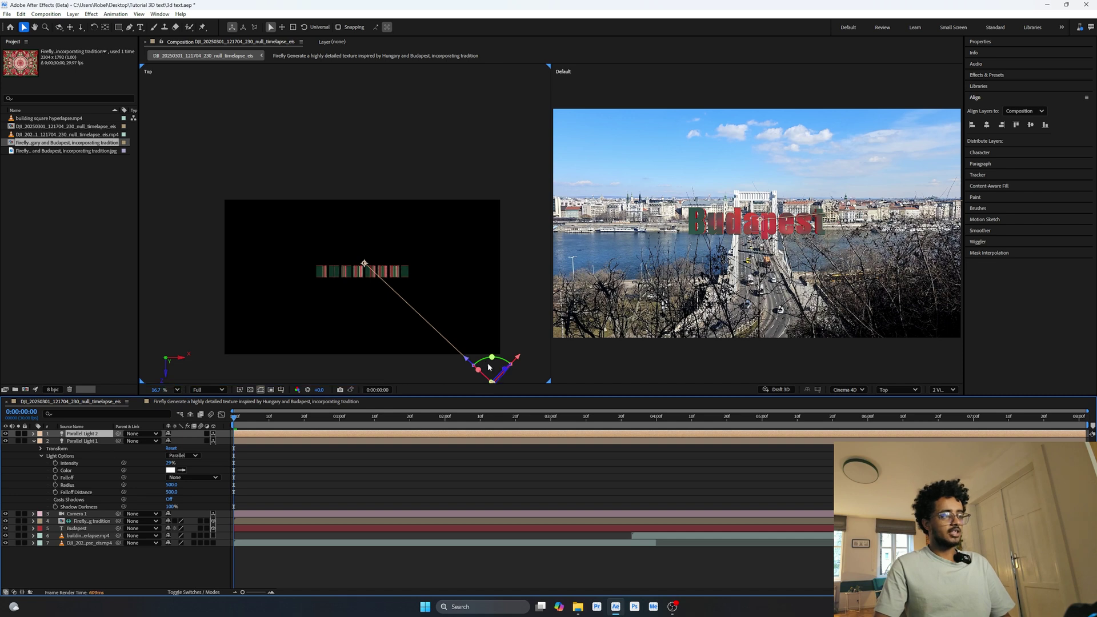
scroll(489, 367, down, 1)
drag(470, 379, 305, 370)
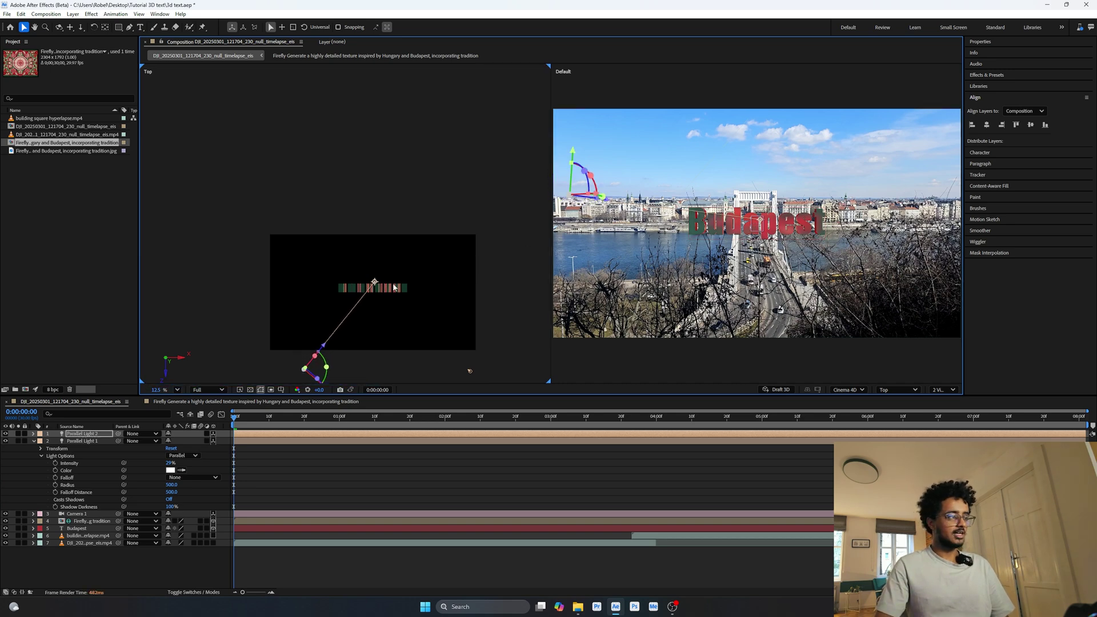
drag(574, 150, 574, 175)
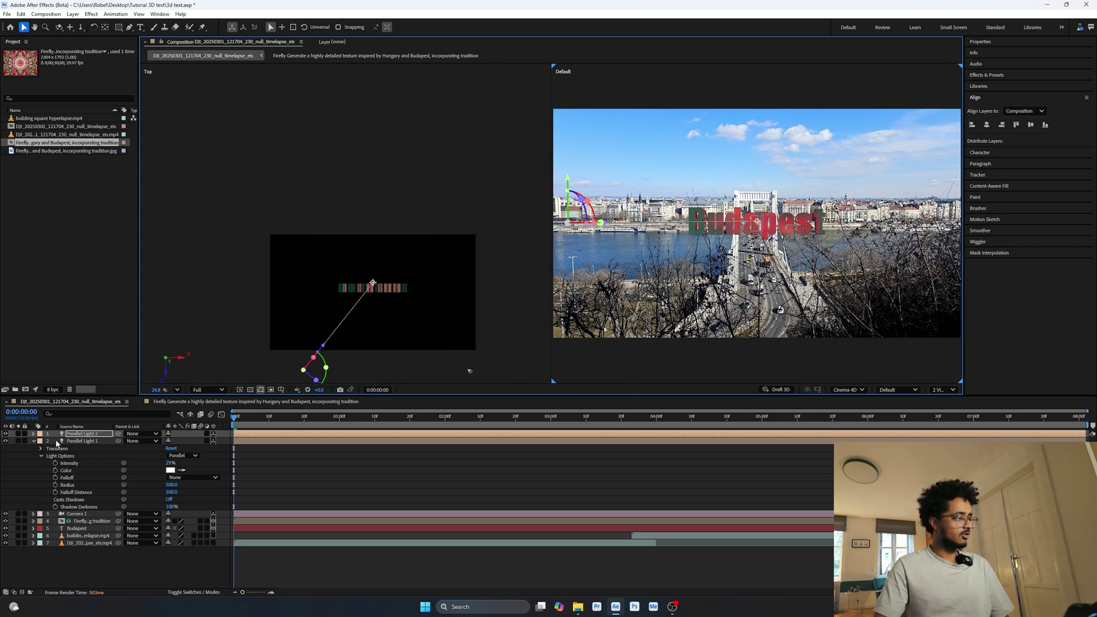
Reduce the intensity of the duplicated parallel light, lower the original light's intensity slightly, and collapse both layers' properties.
click(33, 434)
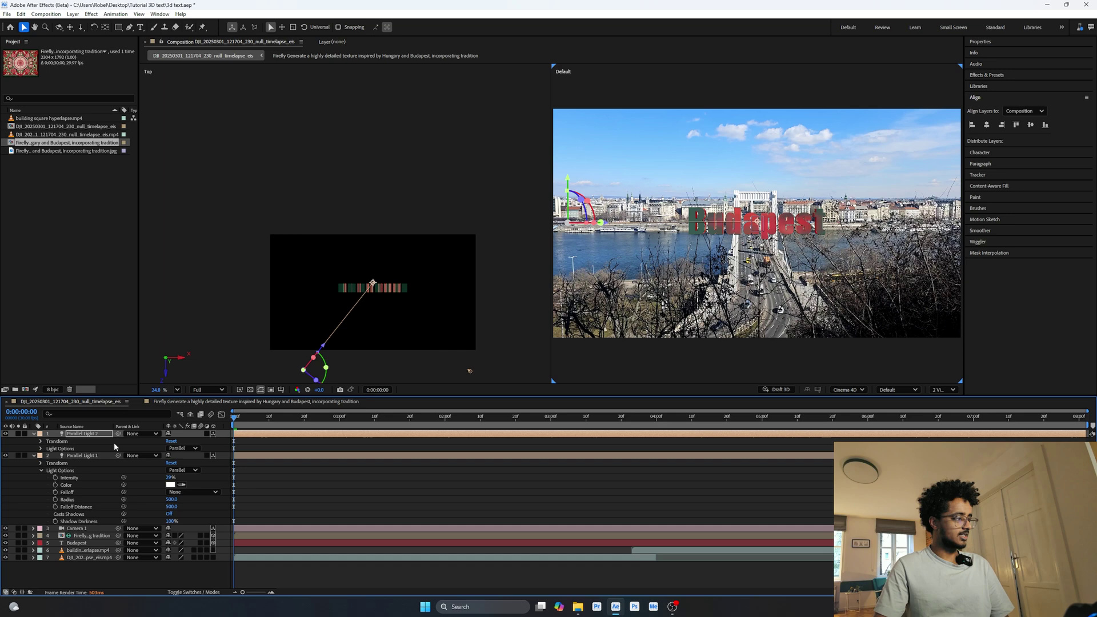
click(40, 448)
drag(170, 457, 152, 452)
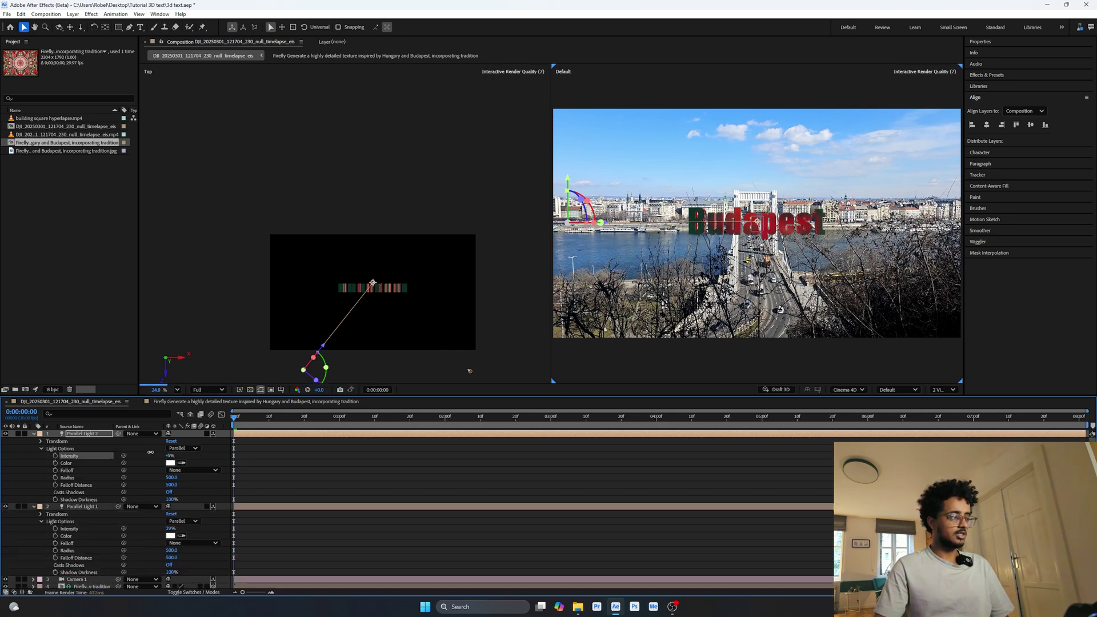
mouse_move(169, 529)
mouse_down()
mouse_move(157, 528)
mouse_move(168, 528)
mouse_up()
click(34, 434)
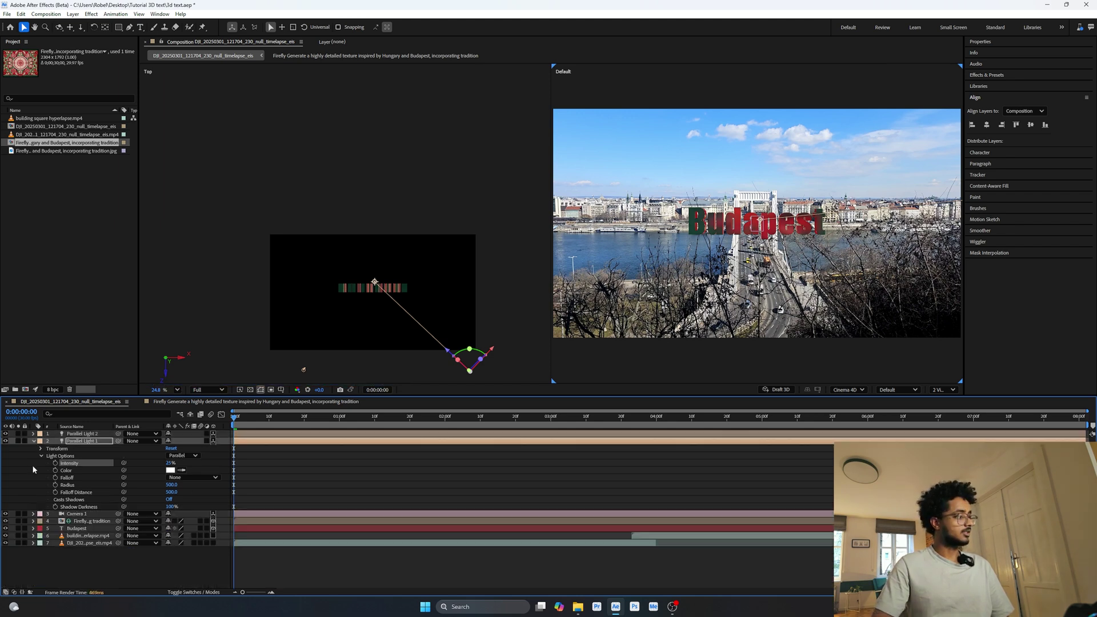
click(33, 442)
click(114, 528)
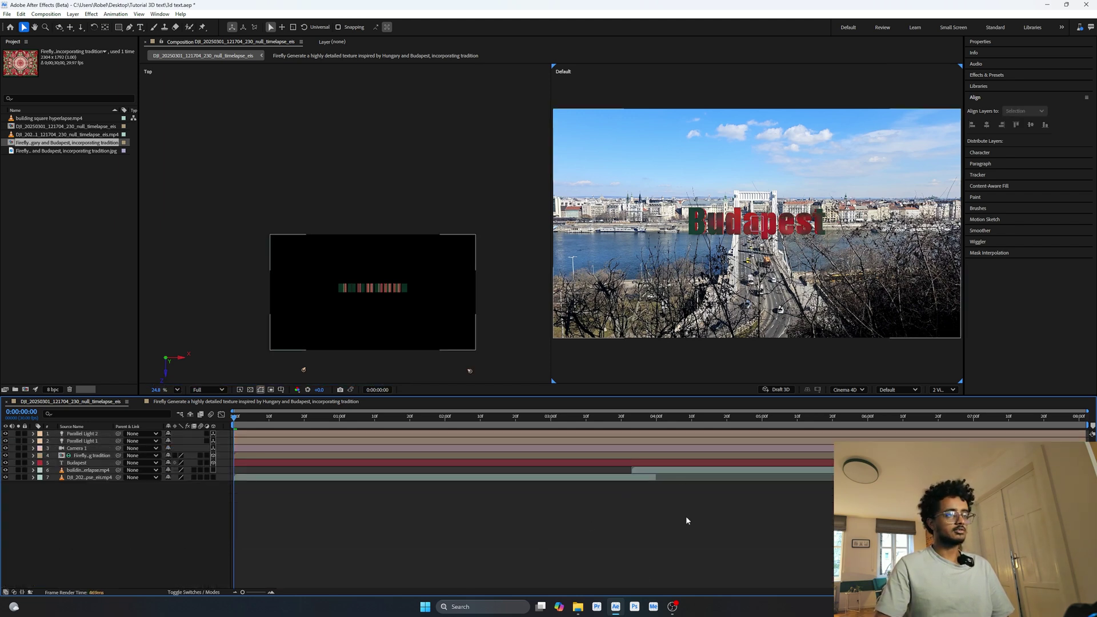
Switch the composition preview to a single view showing the active camera.
click(940, 390)
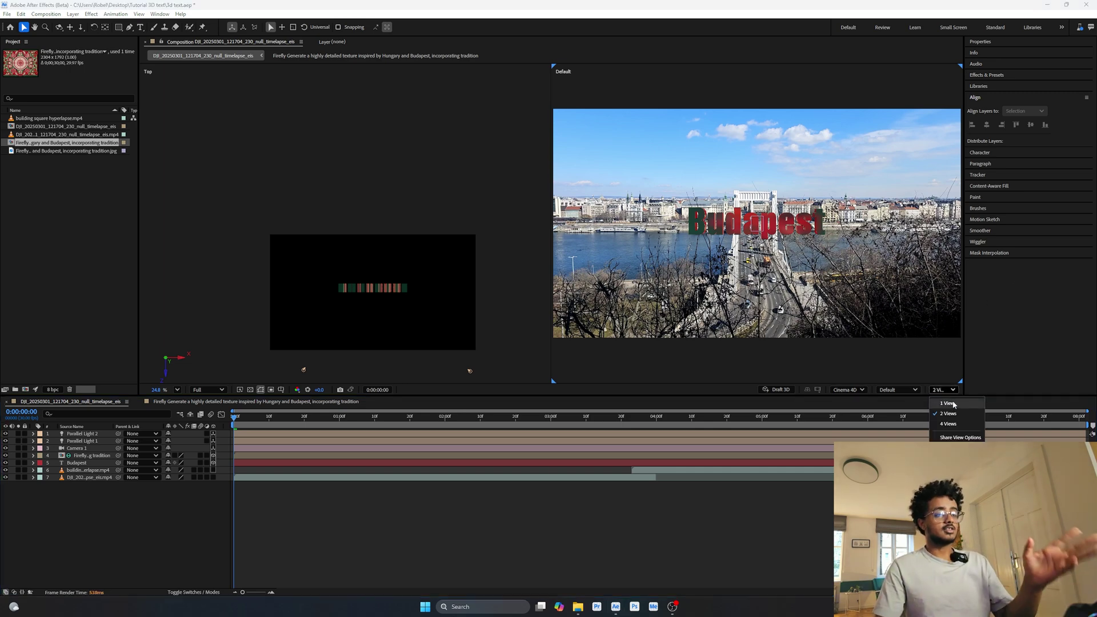
click(948, 404)
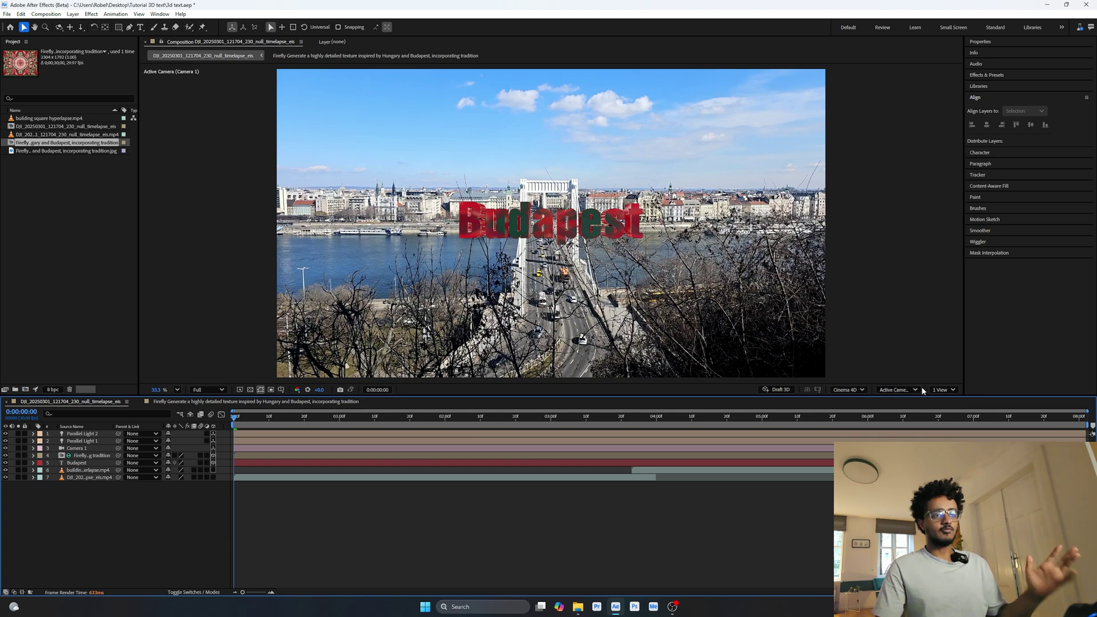
click(897, 389)
click(712, 535)
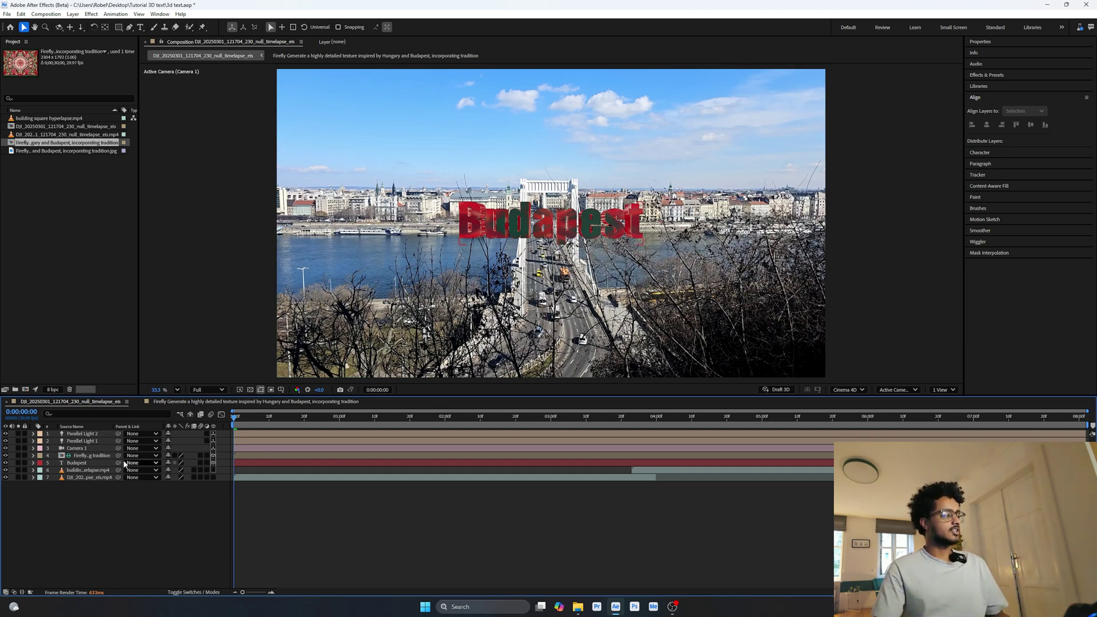
Pre-compose the Budapest text, environment layer, camera and both lights as "Pre-comp 1", moving all attributes into the new composition.
click(95, 464)
click(95, 463)
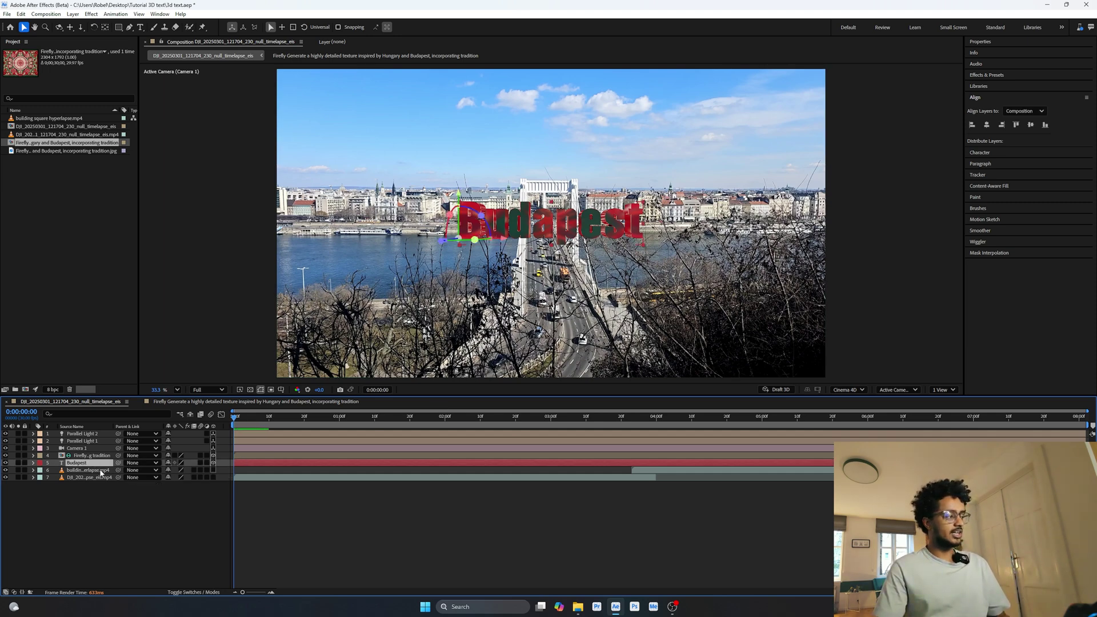
click(78, 427)
shift+click(85, 435)
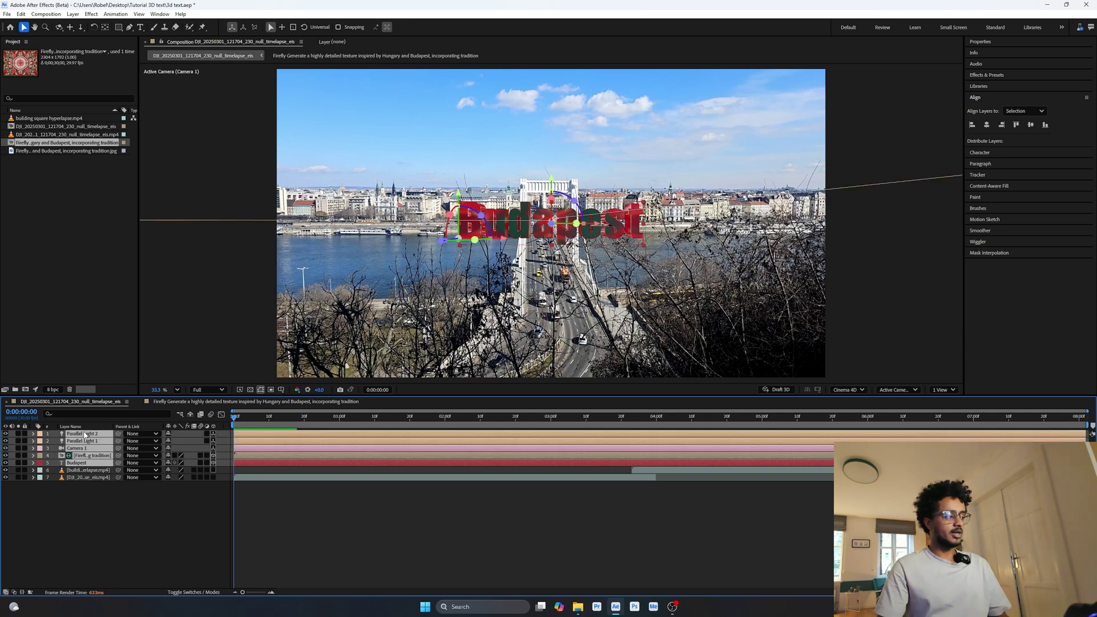
right_click(84, 434)
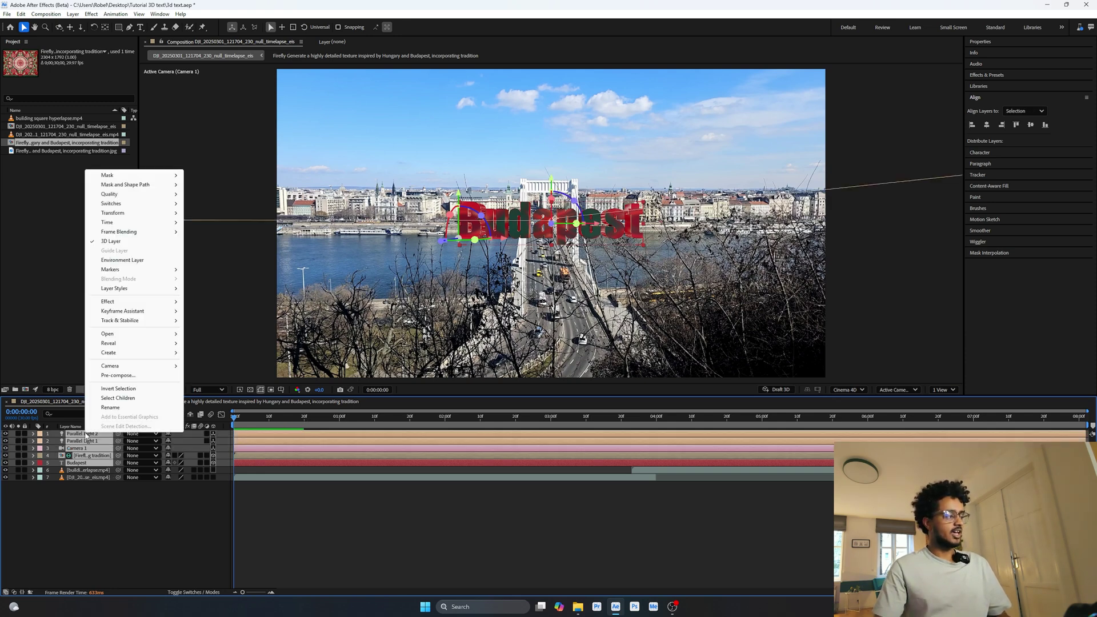
click(142, 399)
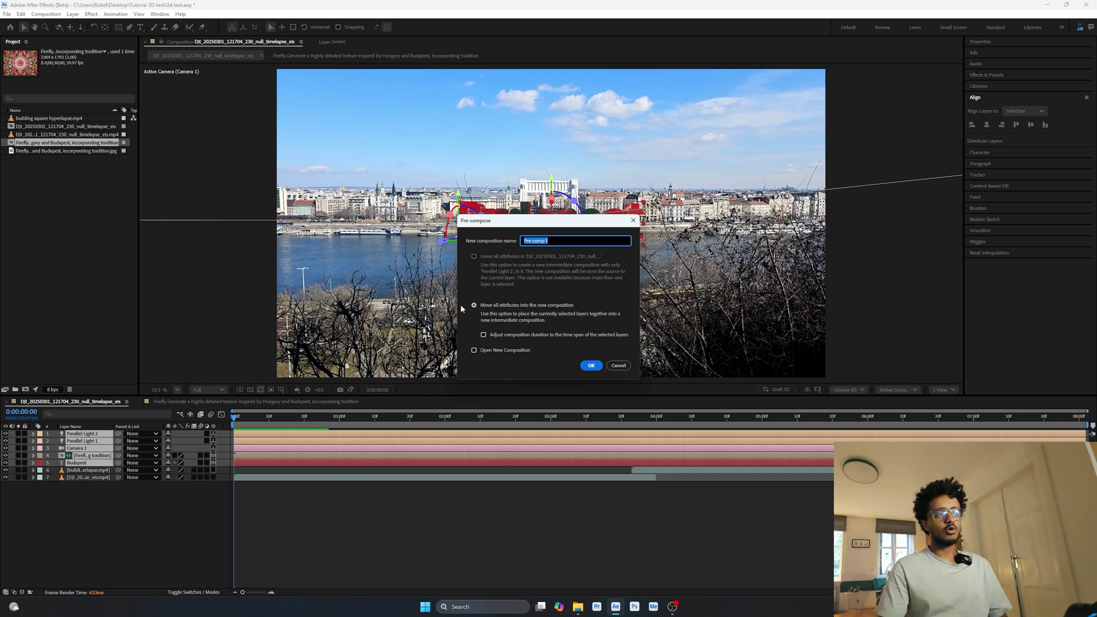
click(597, 367)
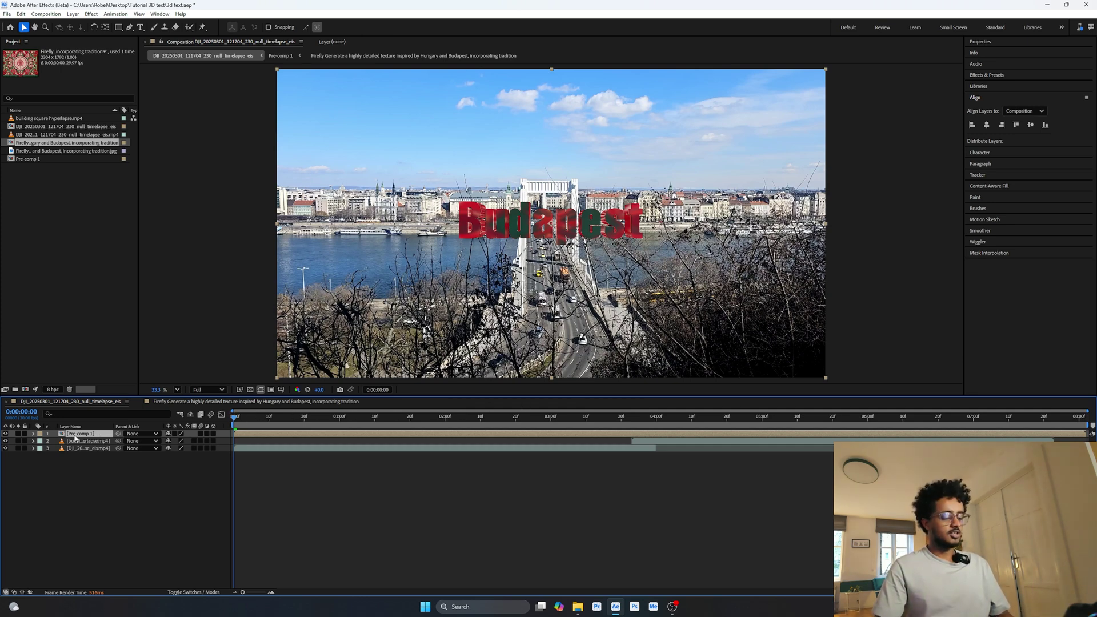
Keyframe the title pre-composition's opacity from 0% at the start to 100% at 0:00:02:00.
key(t)
click(55, 441)
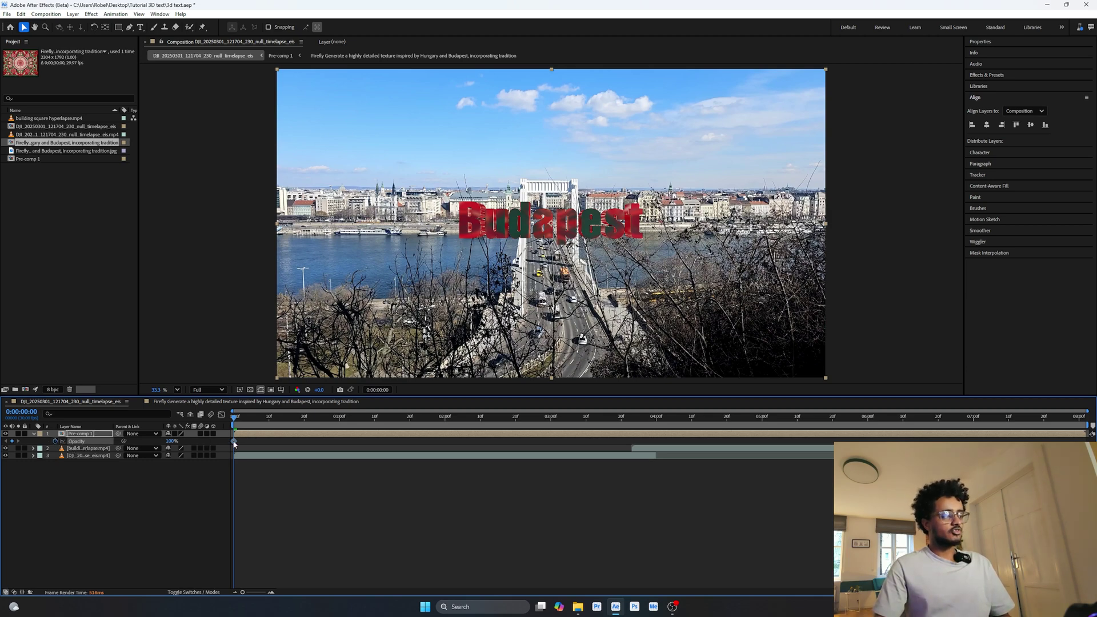
drag(379, 436, 556, 426)
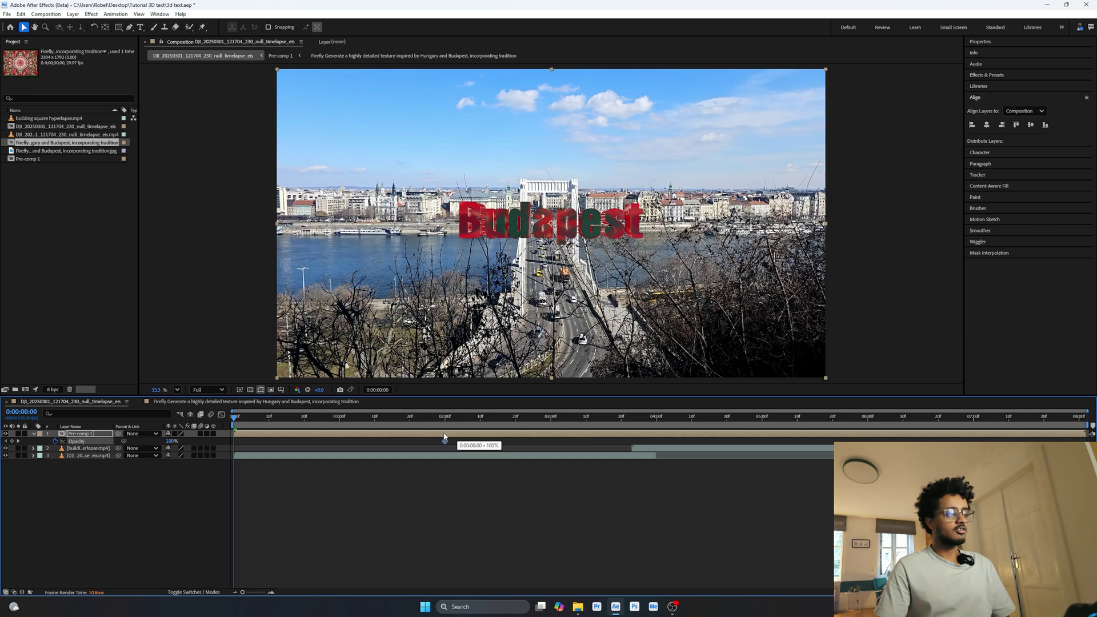
drag(173, 443, 168, 443)
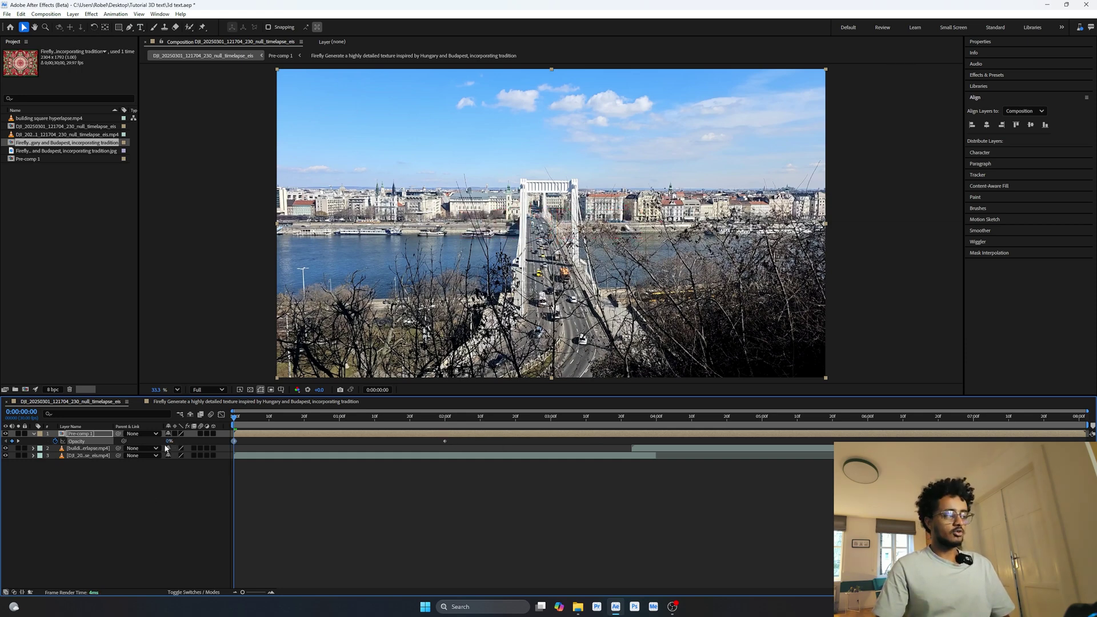
drag(237, 420, 447, 428)
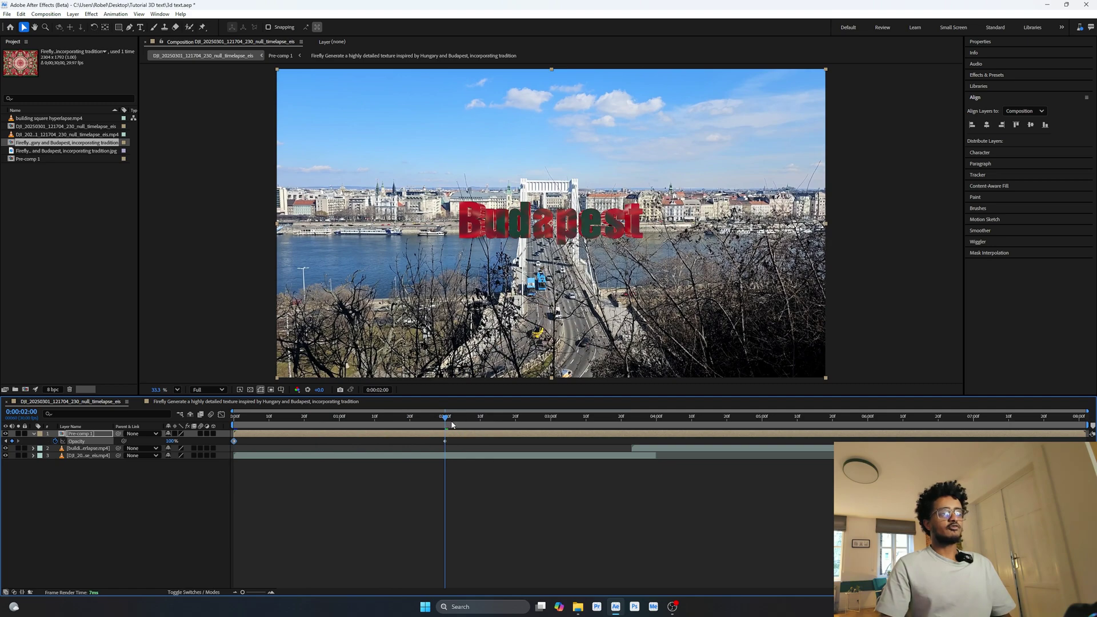
Shift the building square hyperlapse clip to start at 0:00:04:00, and collapse the title pre-composition's properties.
click(607, 419)
click(631, 419)
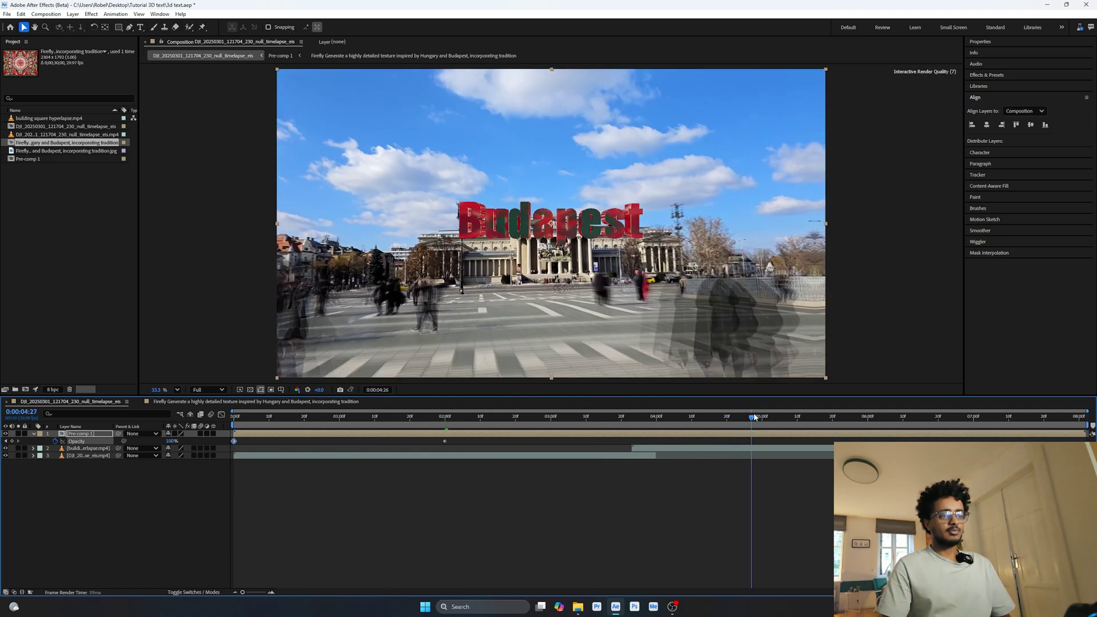
drag(657, 450, 678, 453)
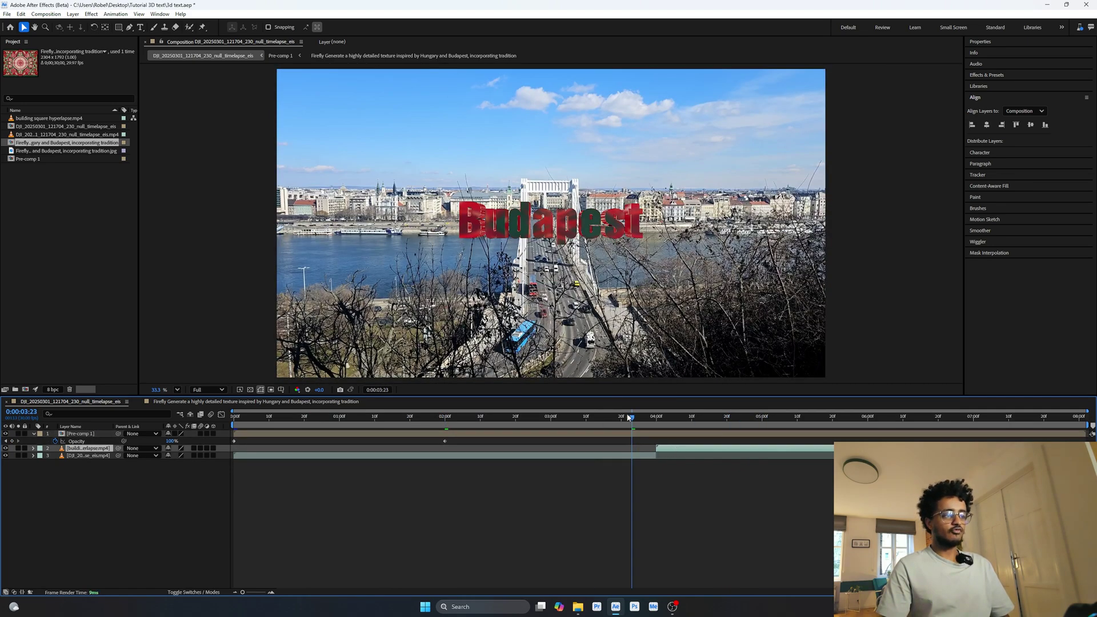
drag(632, 418, 660, 420)
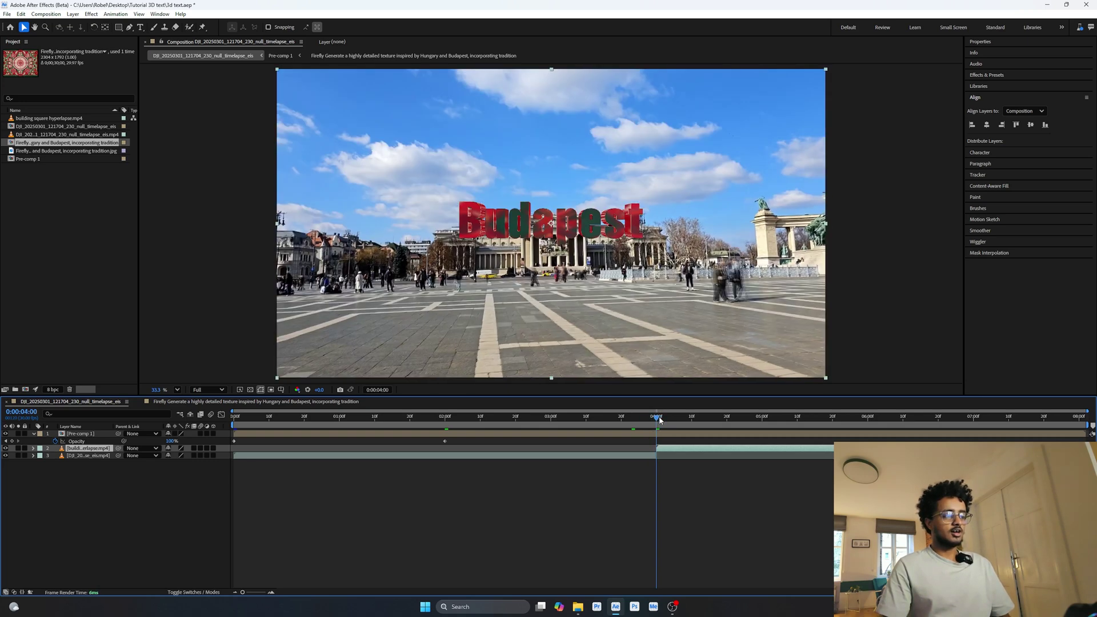
click(33, 435)
click(33, 434)
click(33, 434)
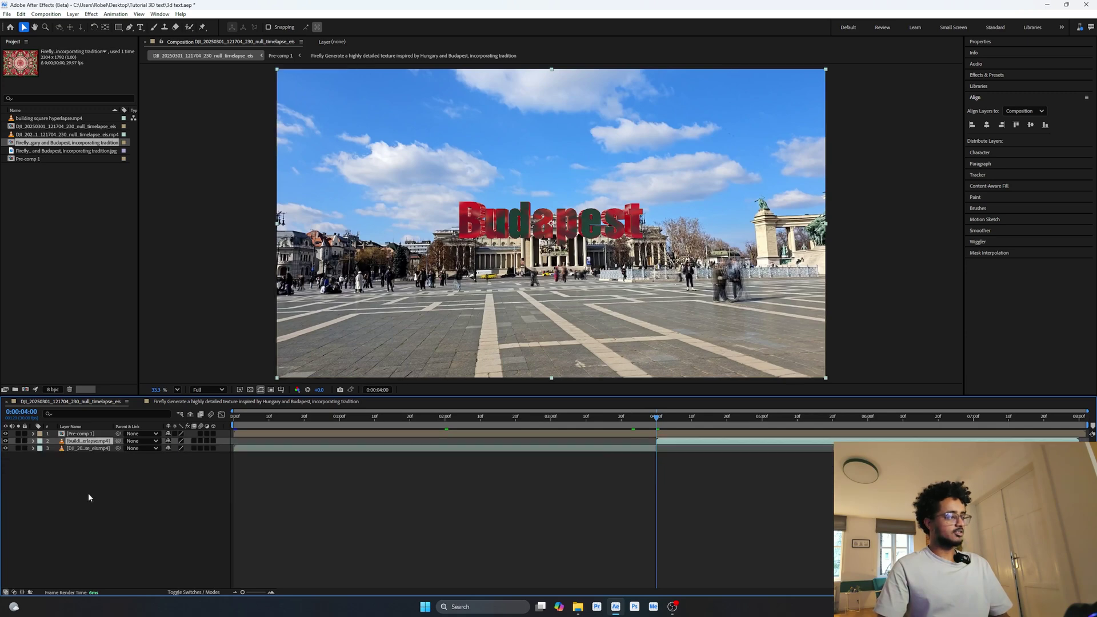
click(88, 492)
Open the title pre-composition and expand the transform properties of Camera 1.
double_click(81, 433)
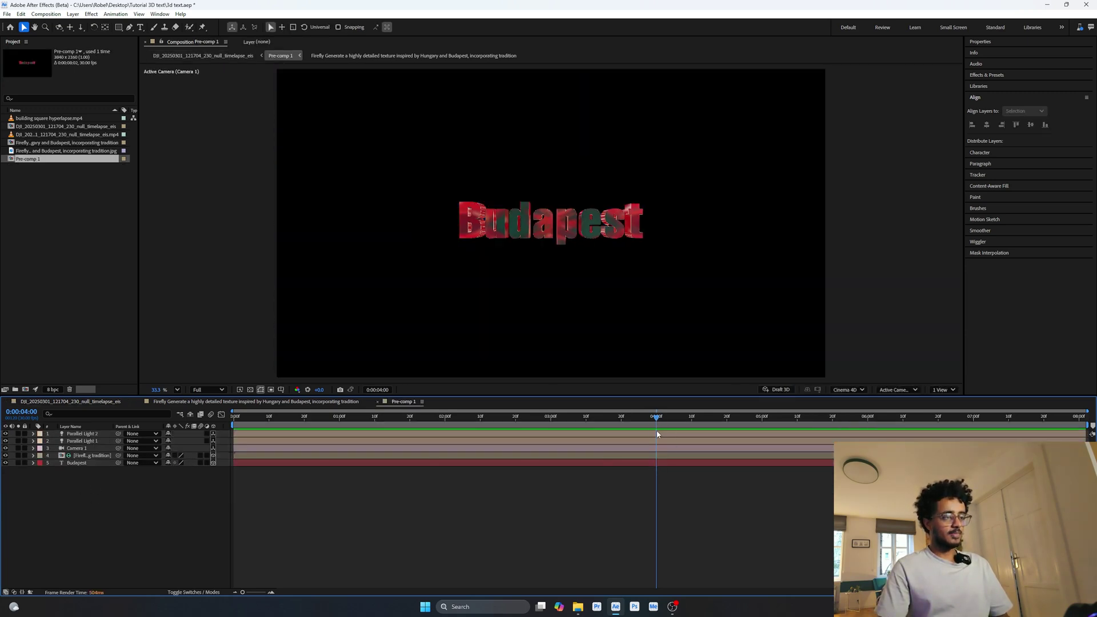
click(657, 434)
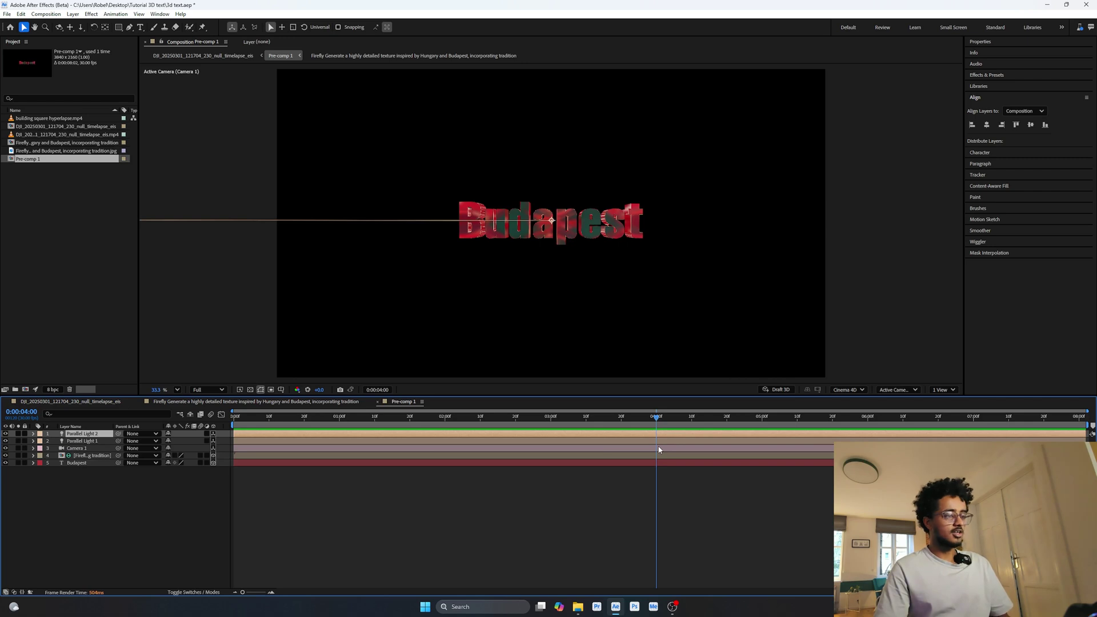
click(656, 449)
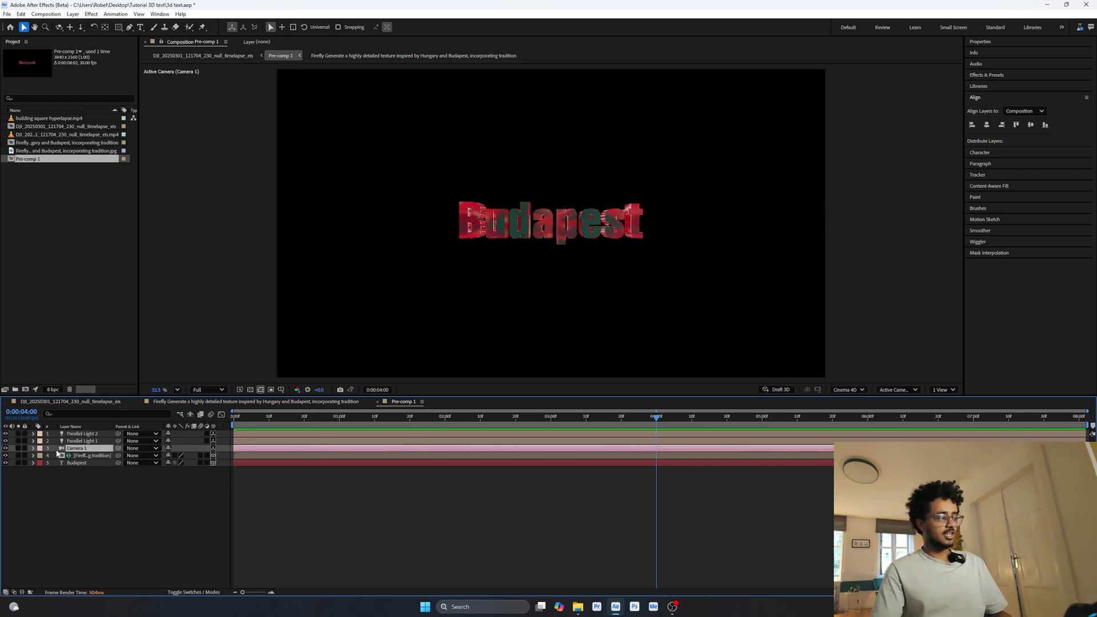
click(33, 449)
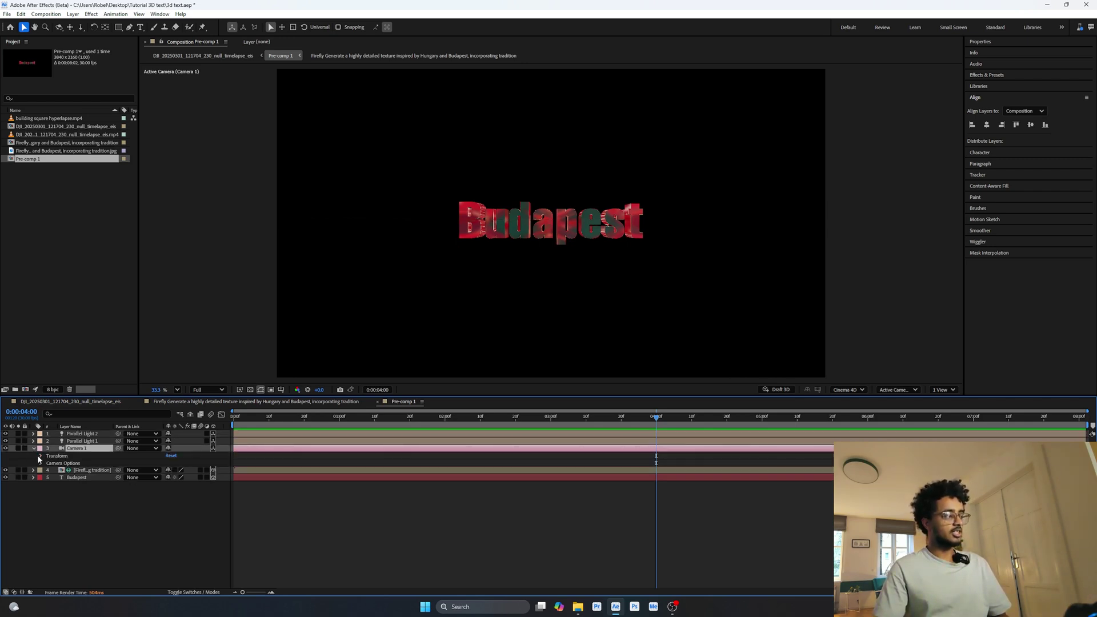
click(41, 457)
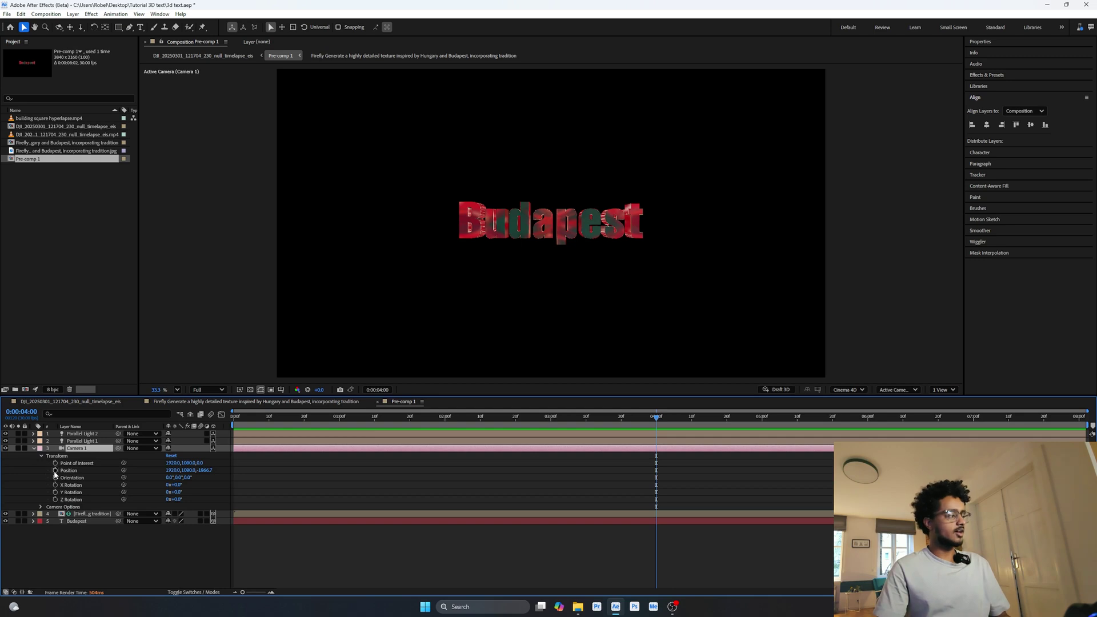
Keyframe the camera's point of interest, position, orientation and X, Y and Z rotation, and place all these keyframes at 0:00:02:00.
click(55, 470)
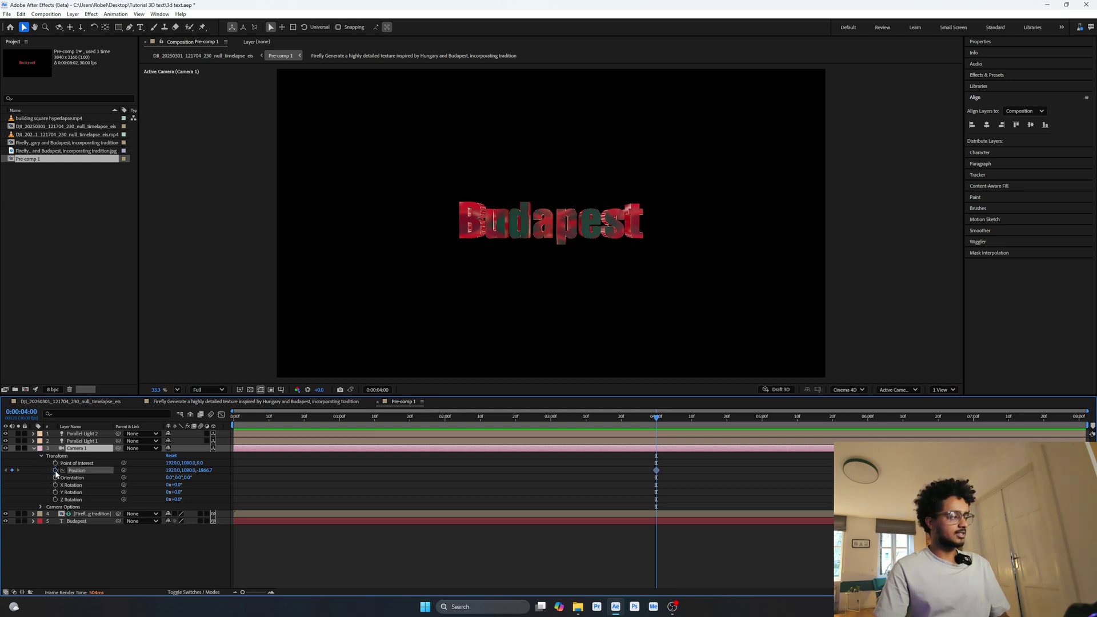
click(55, 478)
click(54, 485)
click(55, 492)
click(55, 499)
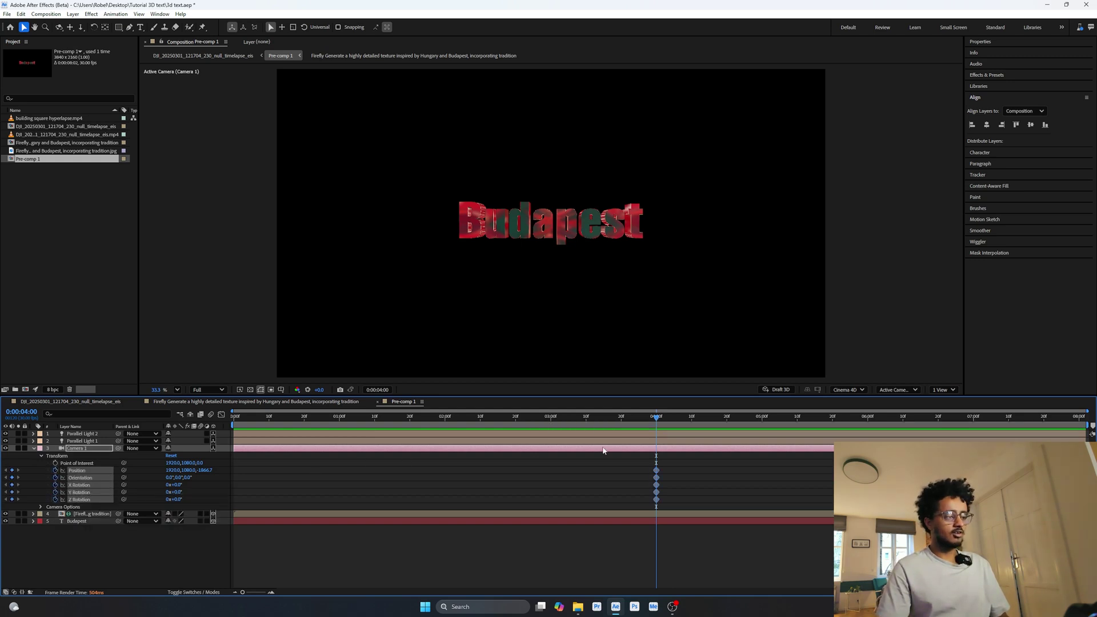
click(55, 463)
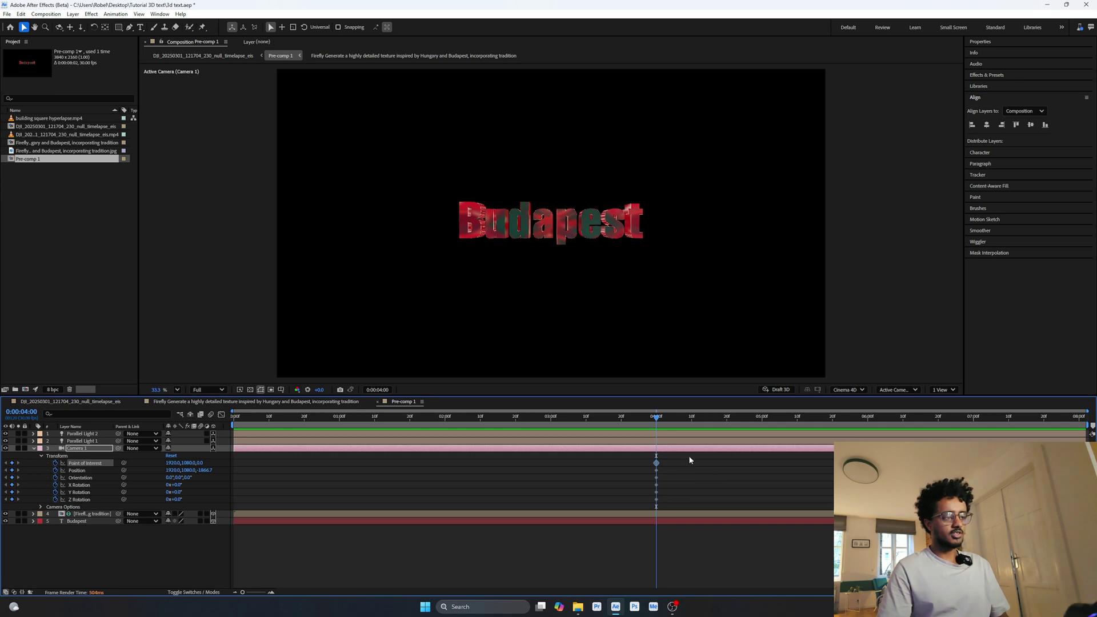
mouse_move(688, 462)
mouse_down()
mouse_move(630, 517)
mouse_move(656, 505)
mouse_move(339, 499)
mouse_move(434, 499)
mouse_move(371, 462)
mouse_up()
drag(343, 499, 446, 496)
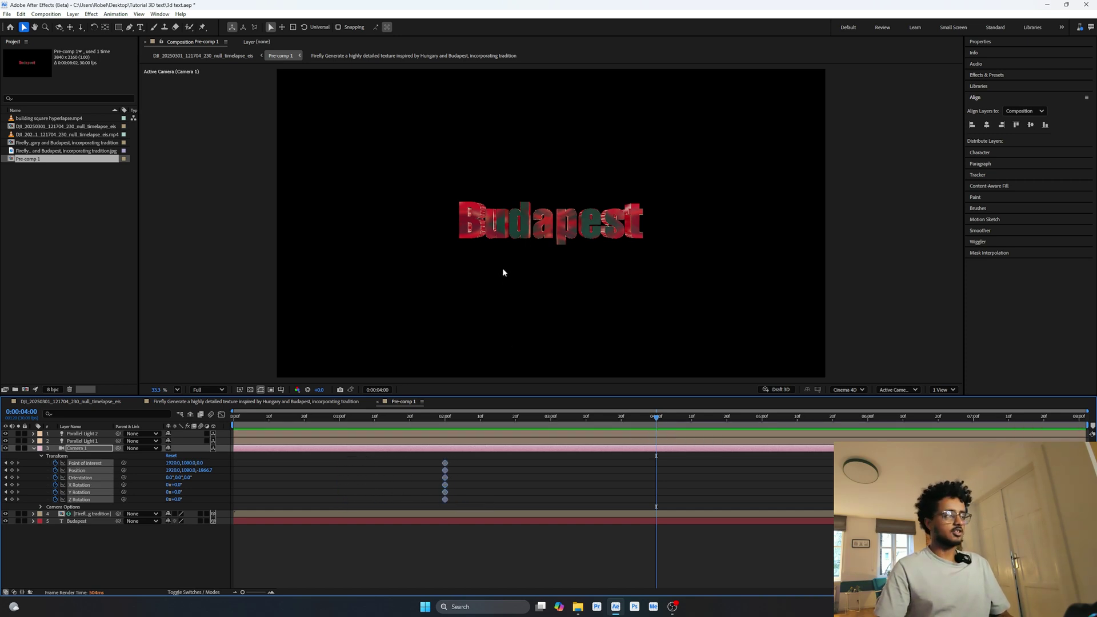
At 0:00:04:00, dolly the camera forward into the opening of the letter "a", to a position of about 1865, 1114, -10.
key(c)
key(c)
key(c)
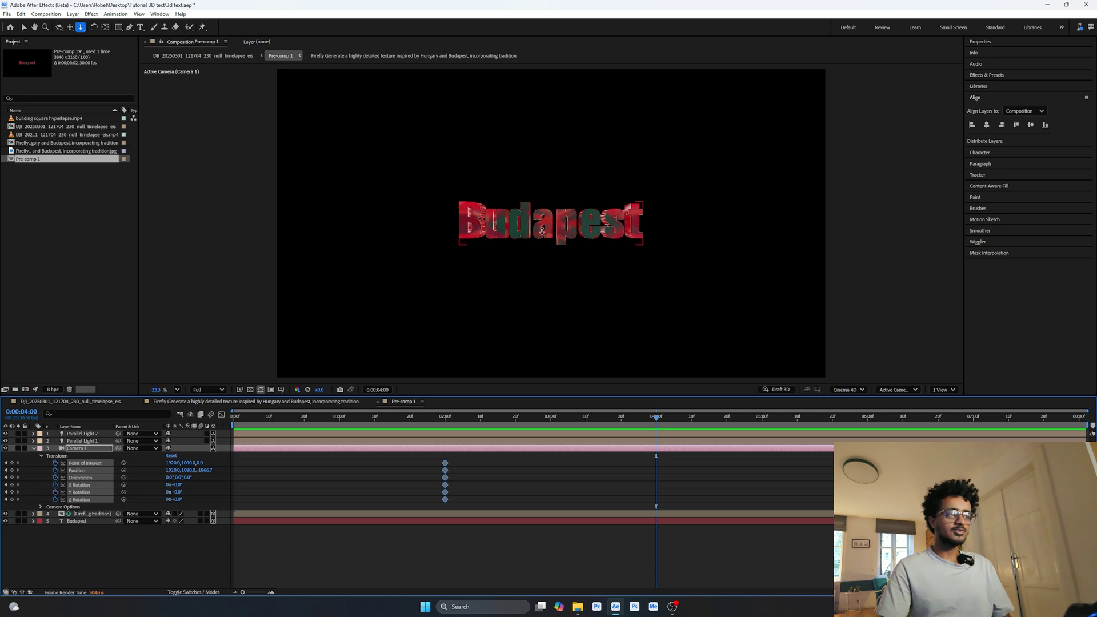
drag(543, 226, 537, 153)
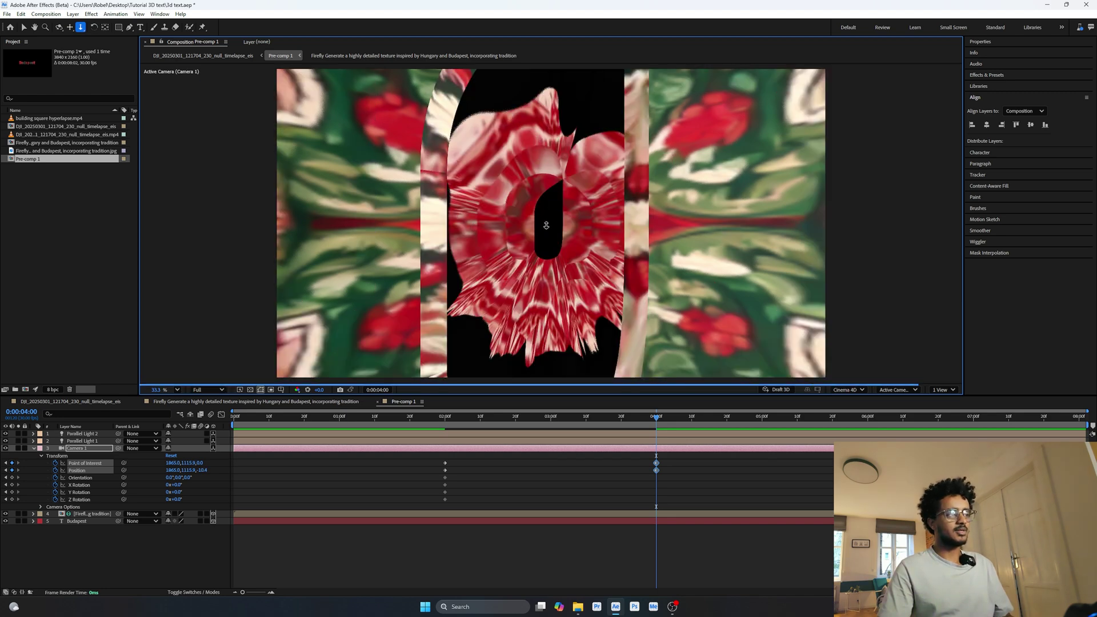
In a two-view layout, move the camera forward along Z through the opening of the "a", to a position of about 1865, 1116, 288.
drag(552, 236, 537, 156)
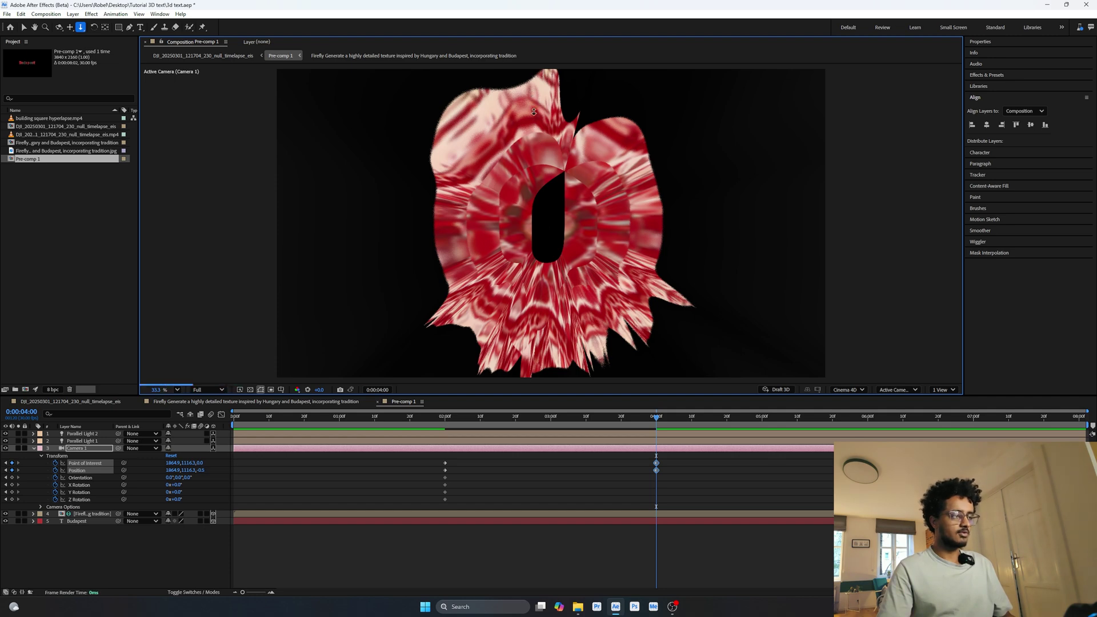
click(944, 390)
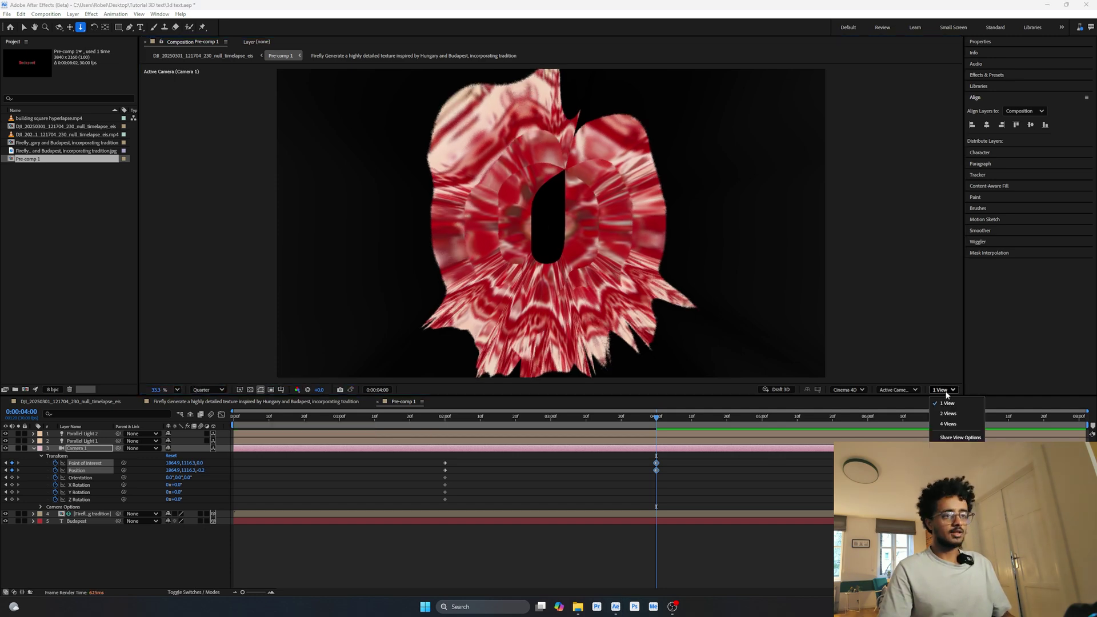
click(950, 419)
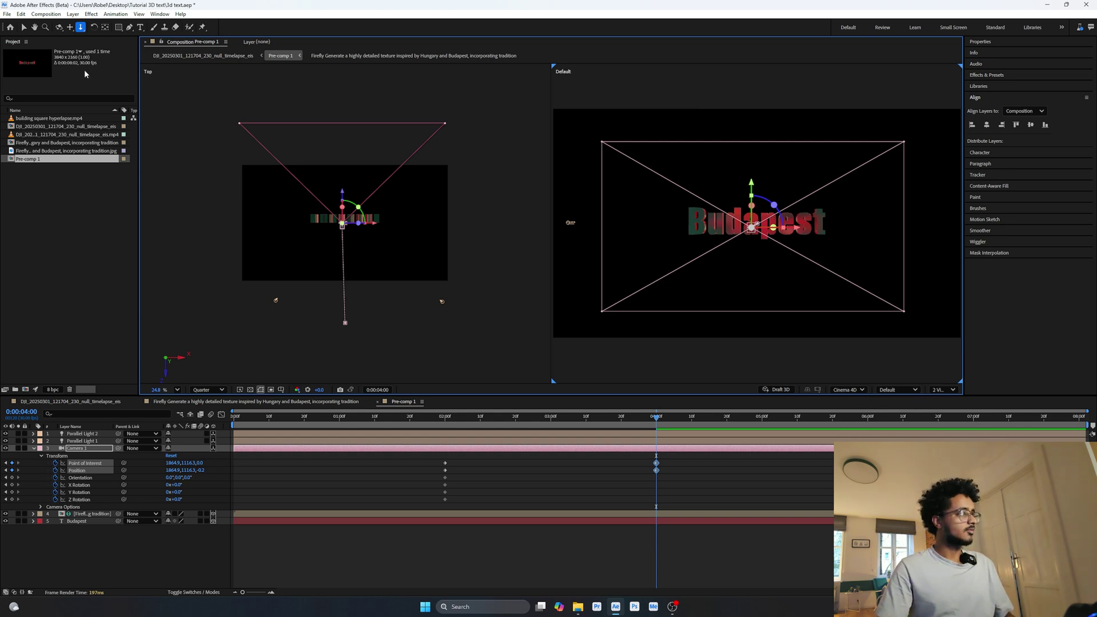
click(24, 27)
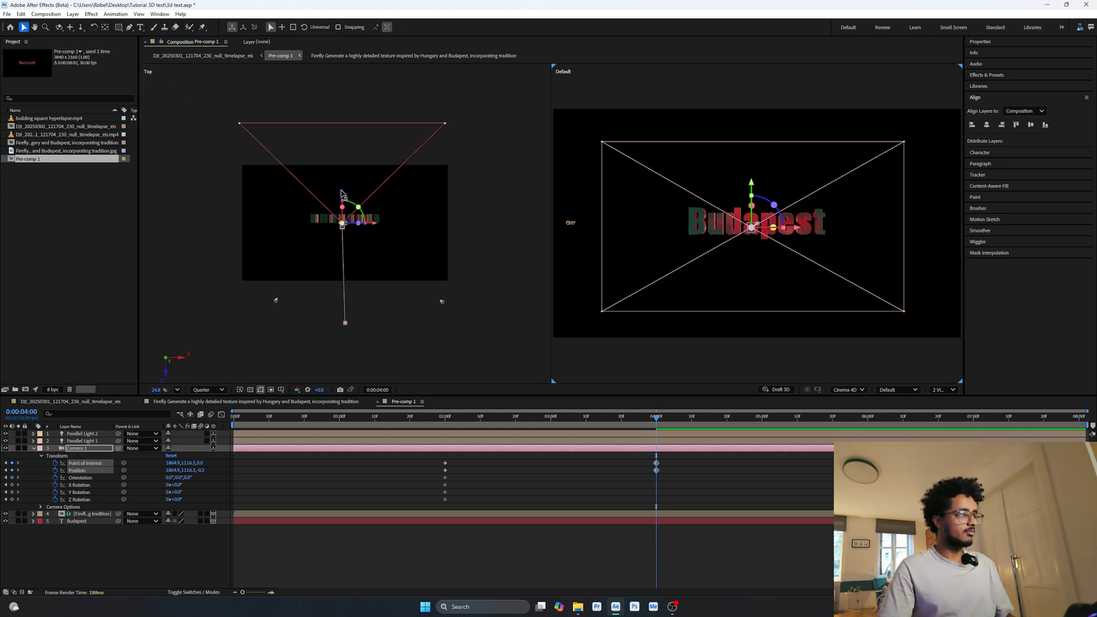
drag(342, 194, 343, 184)
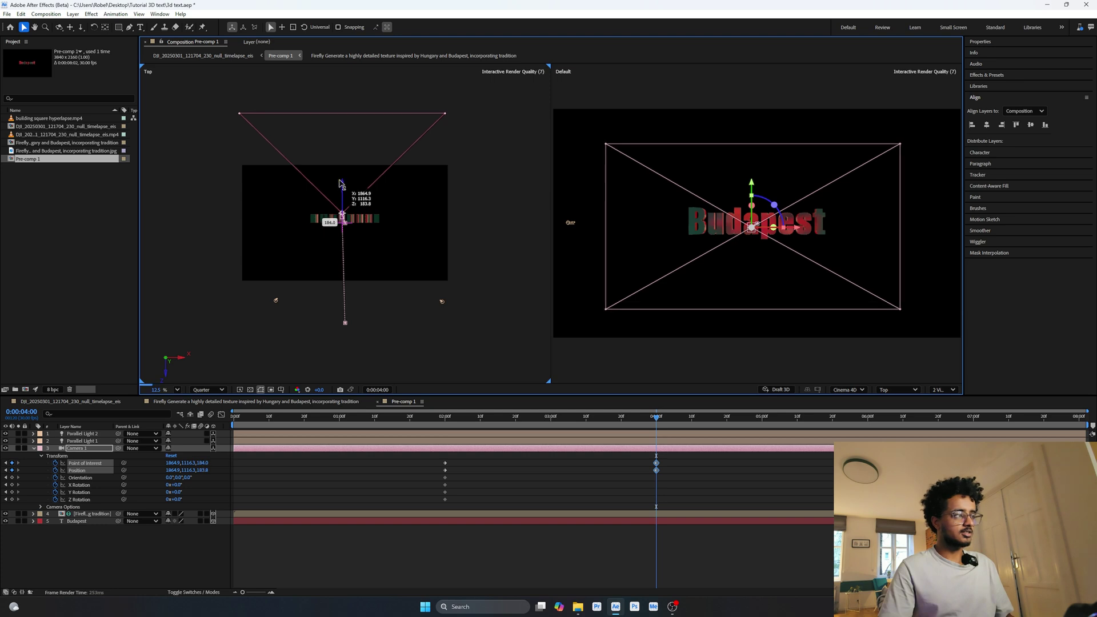
click(754, 340)
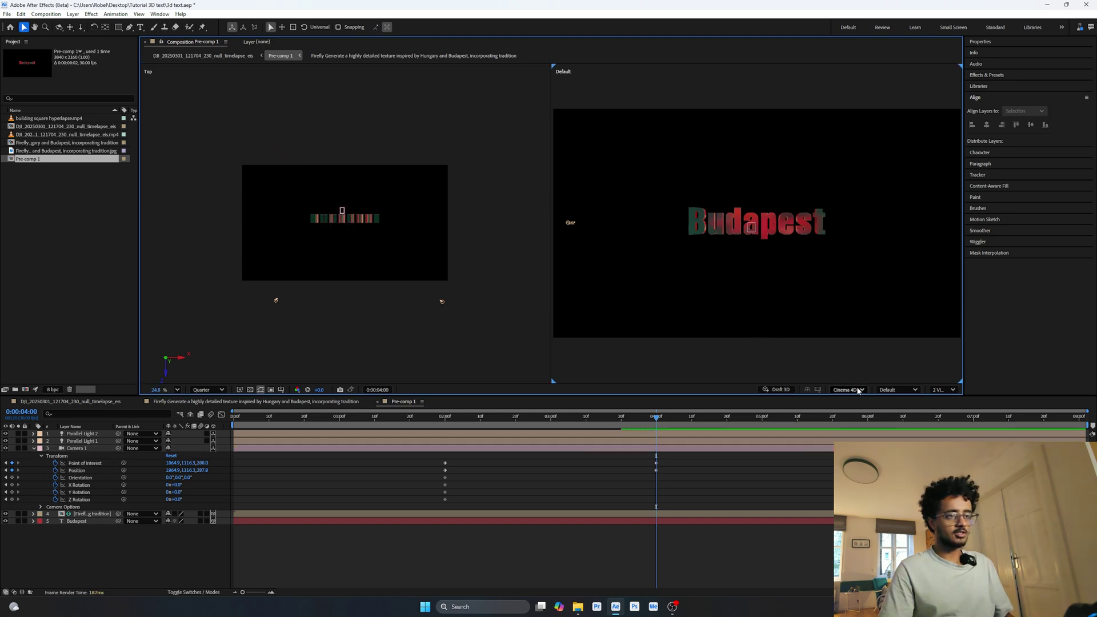
Show the active camera in the perspective view and review the fly-through between 0:00:02:13 and 0:00:04:00.
click(899, 389)
click(902, 404)
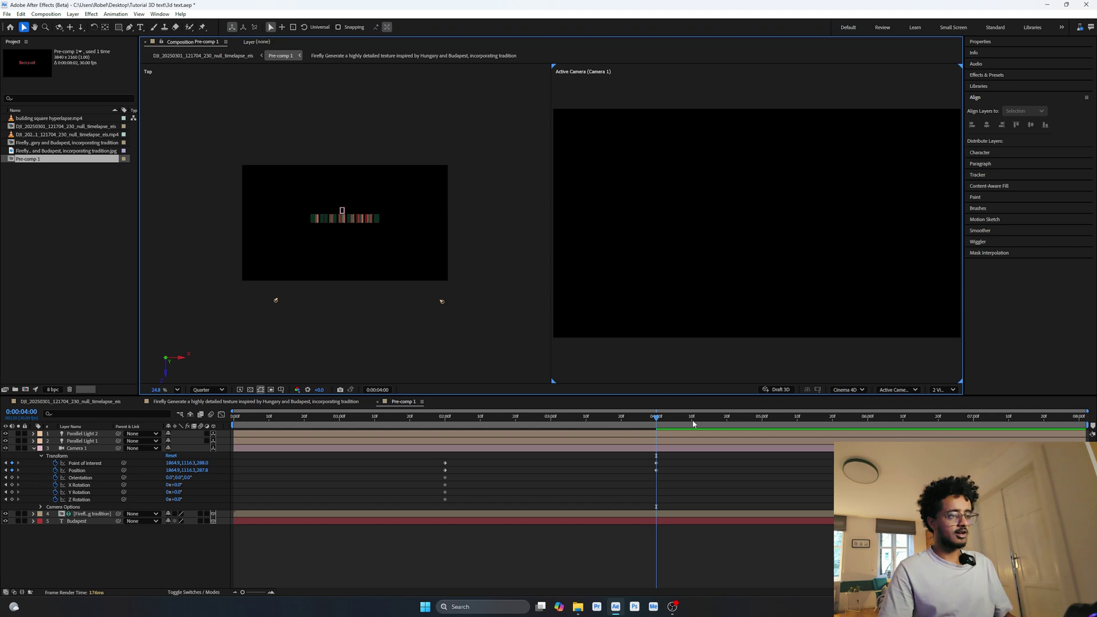
drag(657, 418, 491, 426)
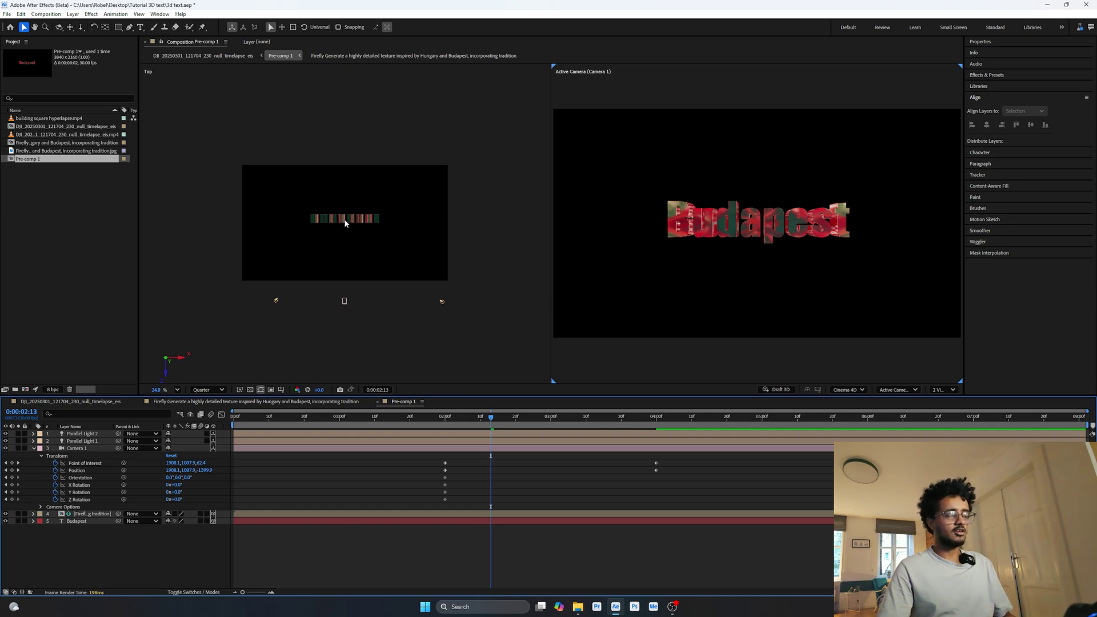
drag(491, 419, 544, 460)
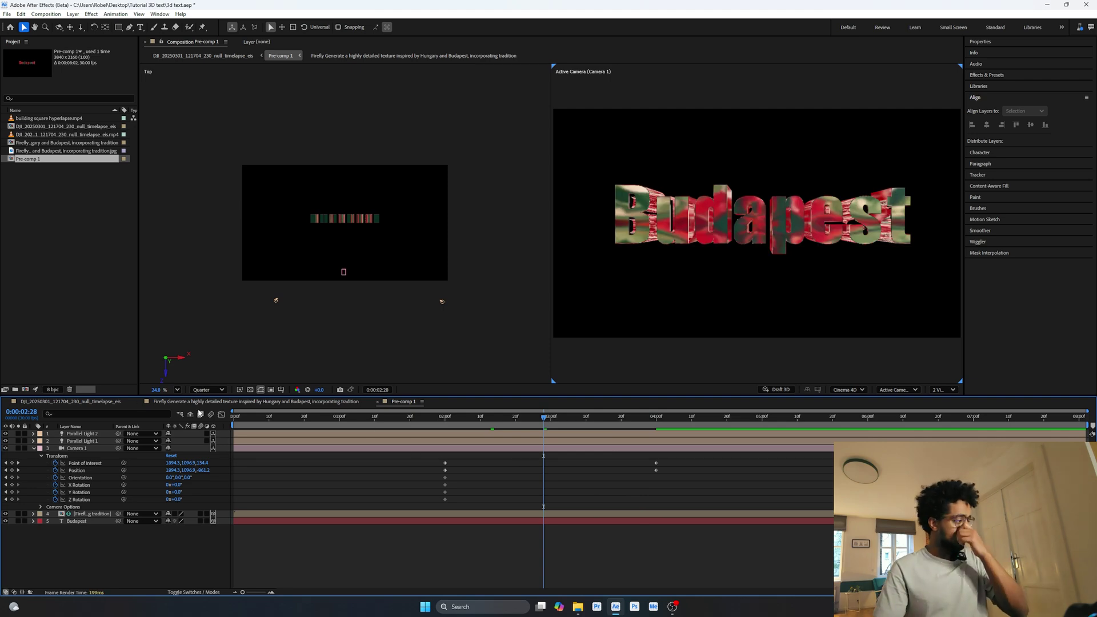
Return to the bridge time-lapse composition and check the enlarging title over the footage up to 0:00:03:02.
click(98, 402)
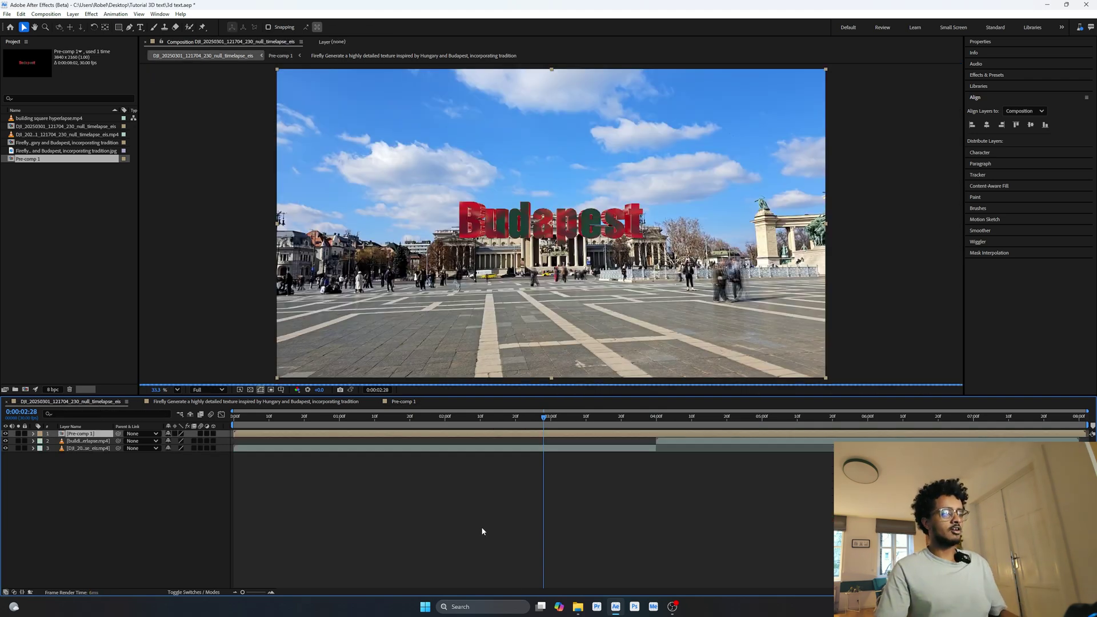
click(469, 607)
click(329, 483)
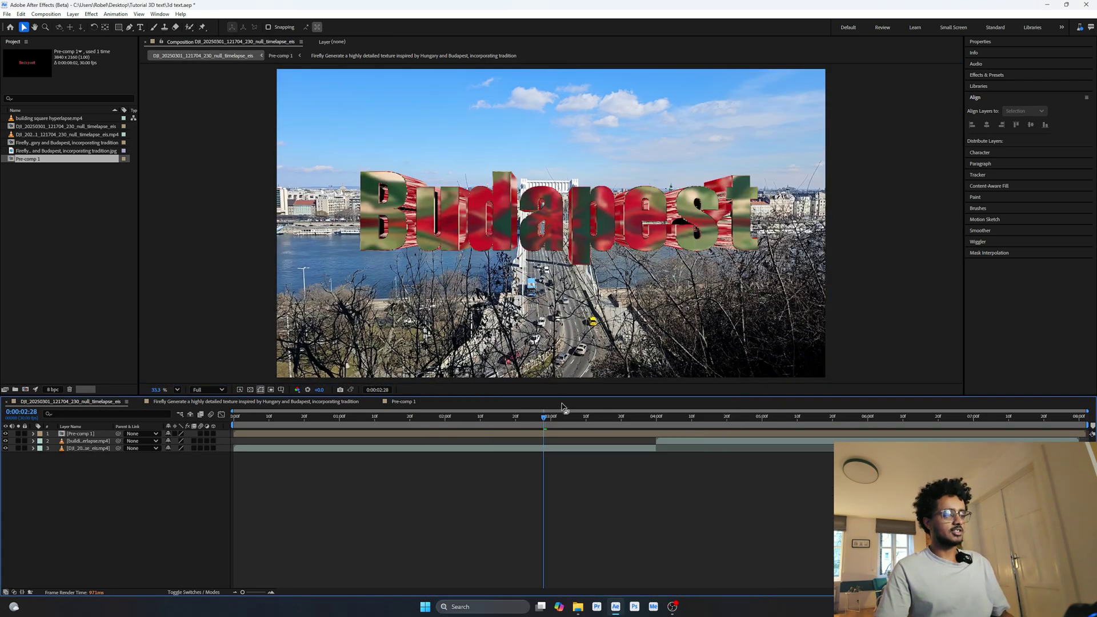
mouse_move(545, 419)
mouse_down()
mouse_move(533, 419)
mouse_move(676, 423)
mouse_move(561, 412)
mouse_up()
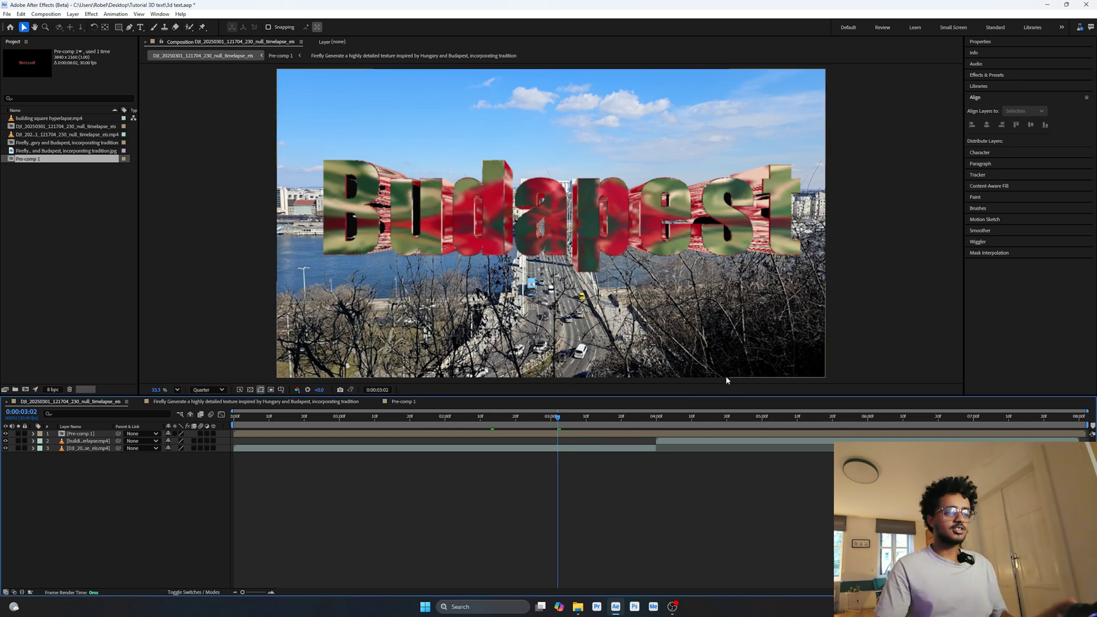
Duplicate the building square hyperlapse layer and freeze the upper copy on its first frame.
click(691, 443)
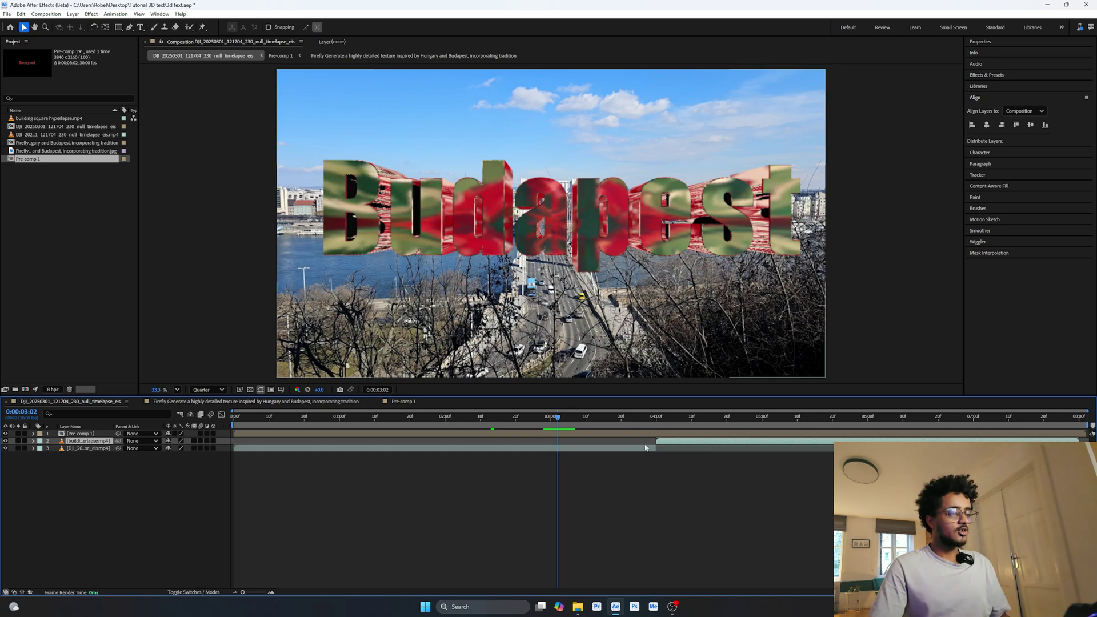
key(ctrl+d)
right_click(686, 446)
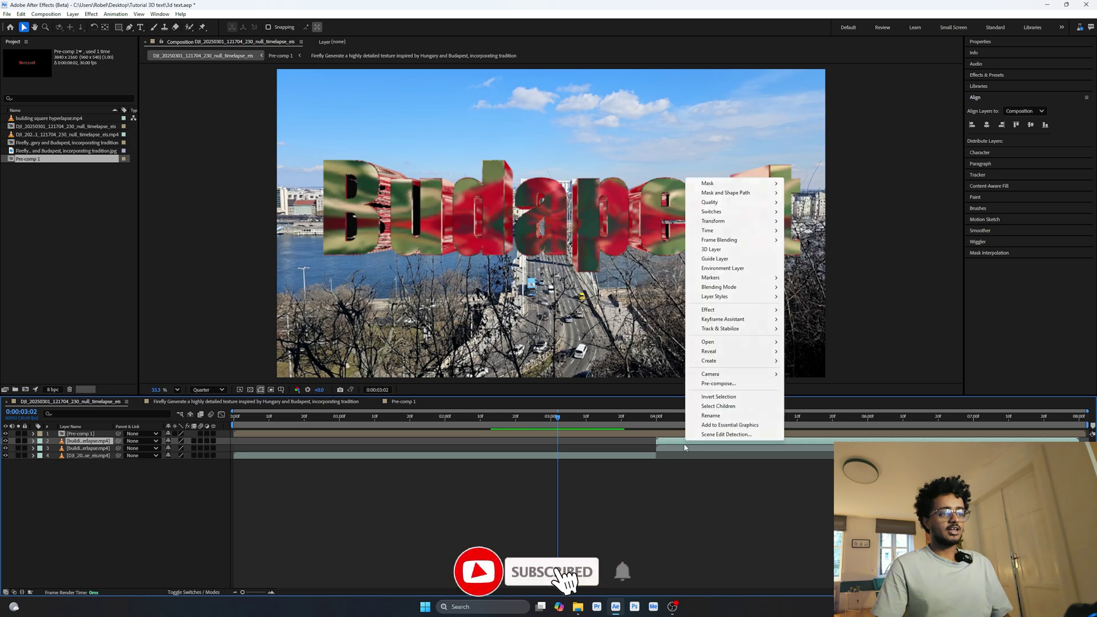
click(669, 445)
right_click(669, 445)
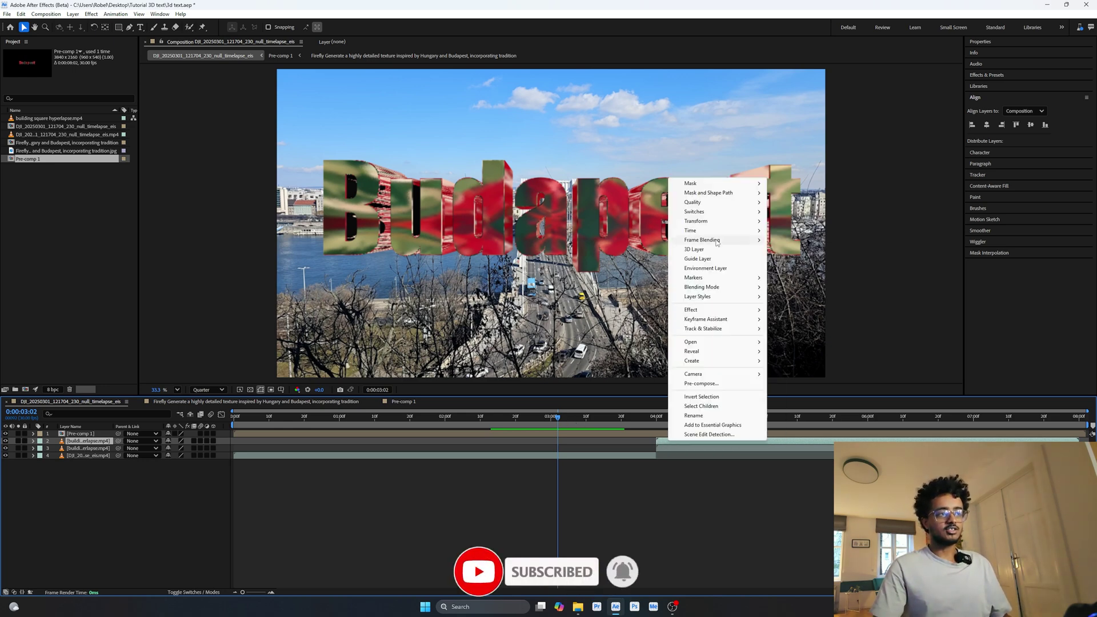
mouse_move(738, 231)
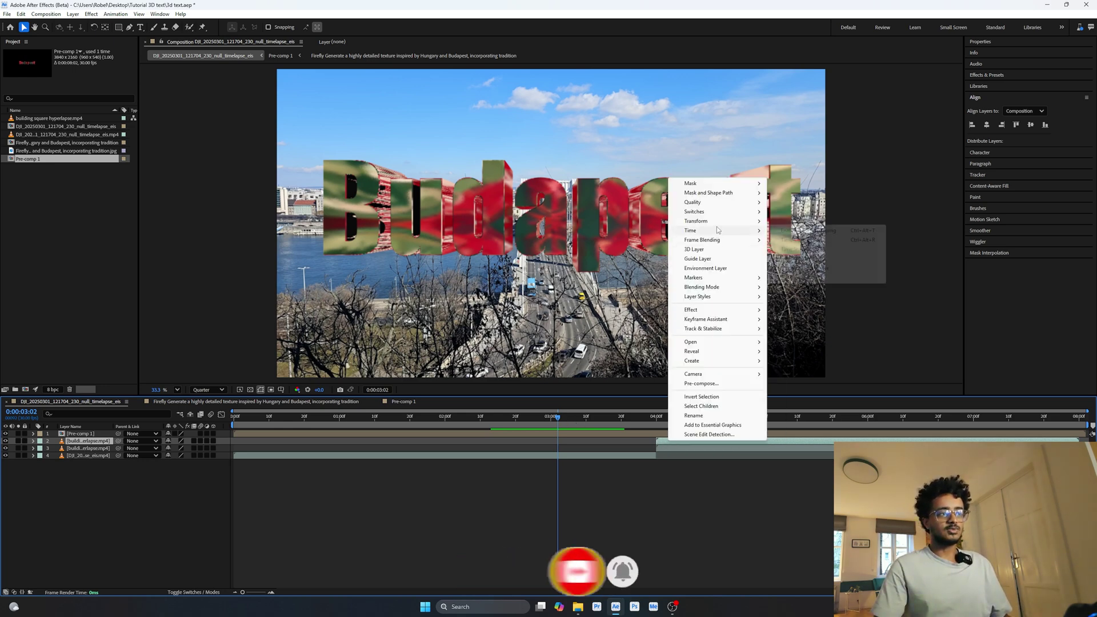
click(836, 231)
Shift the frozen building square copy to start at about 0:00:01:26 and trim its end to 0:00:04:00.
click(669, 420)
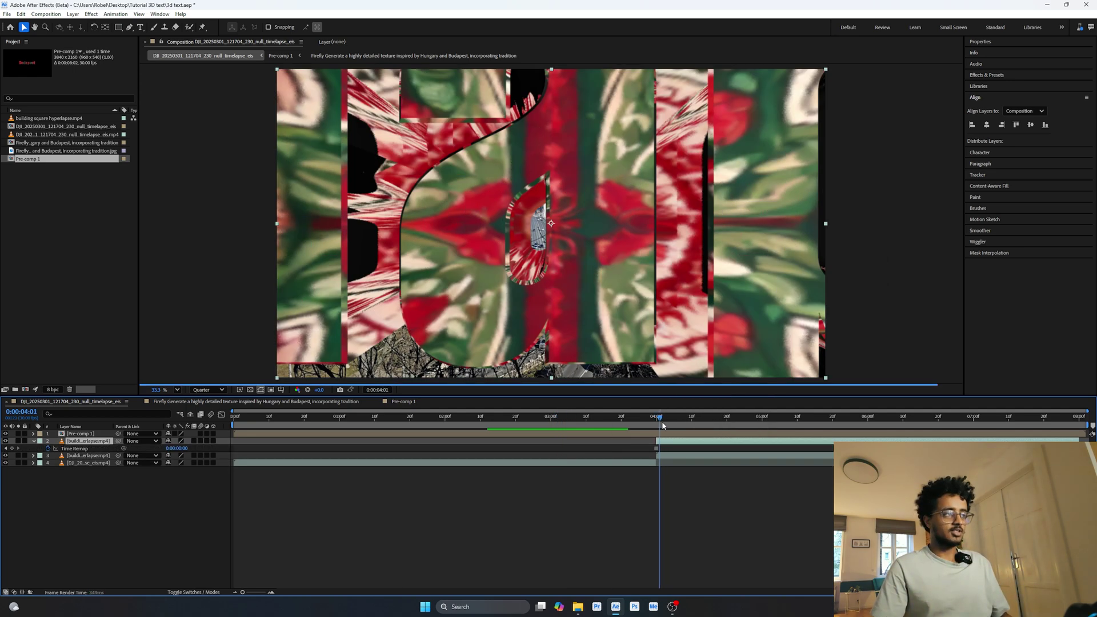
drag(668, 420, 478, 445)
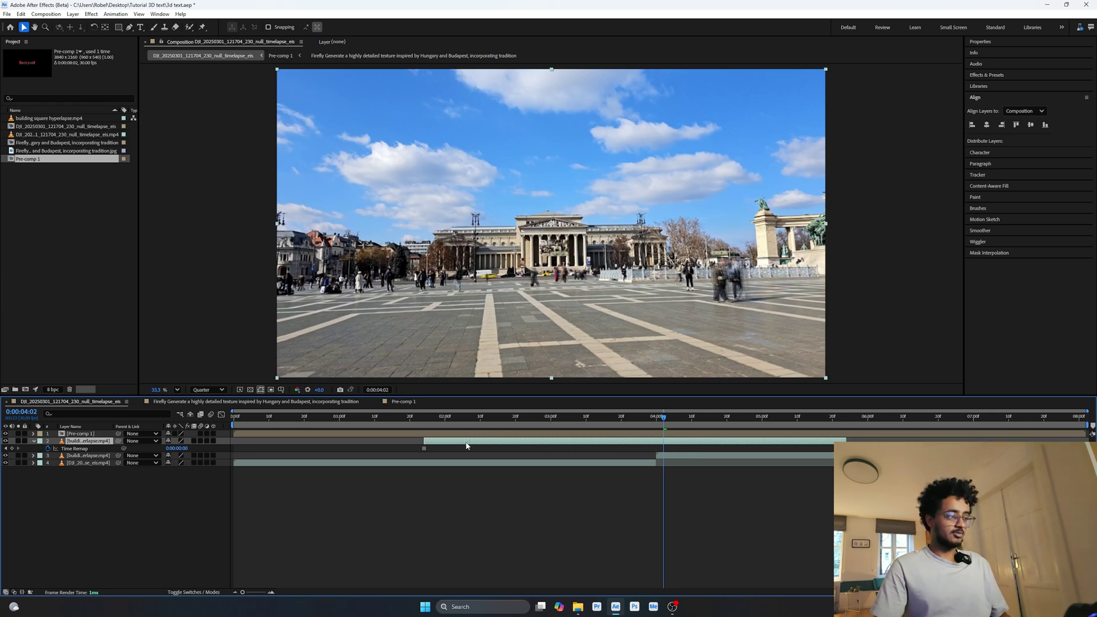
drag(854, 441, 655, 436)
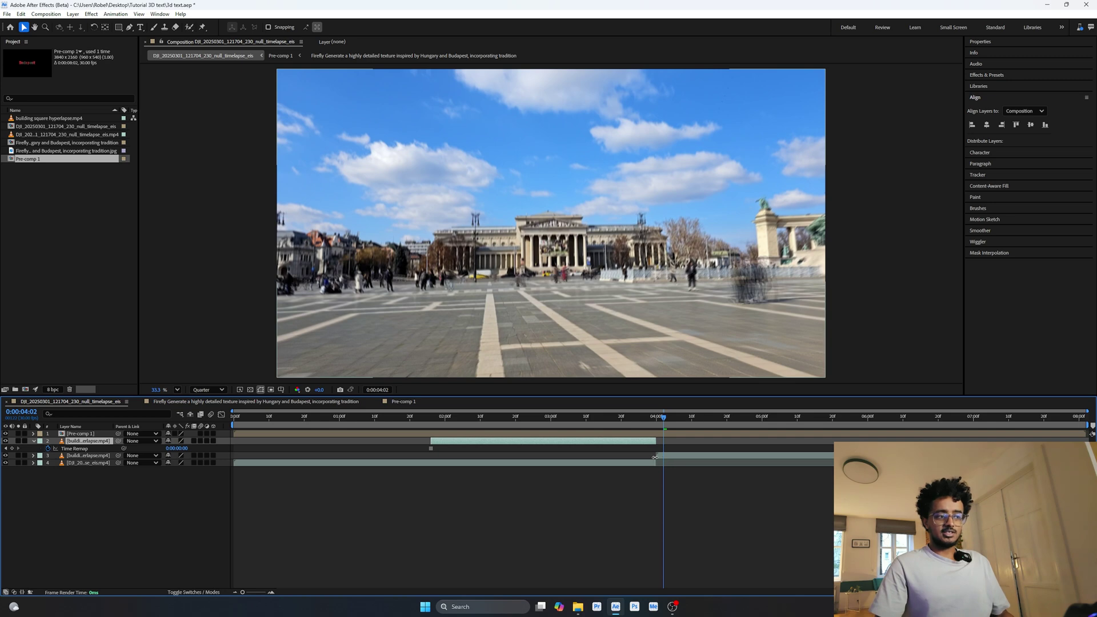
key(i)
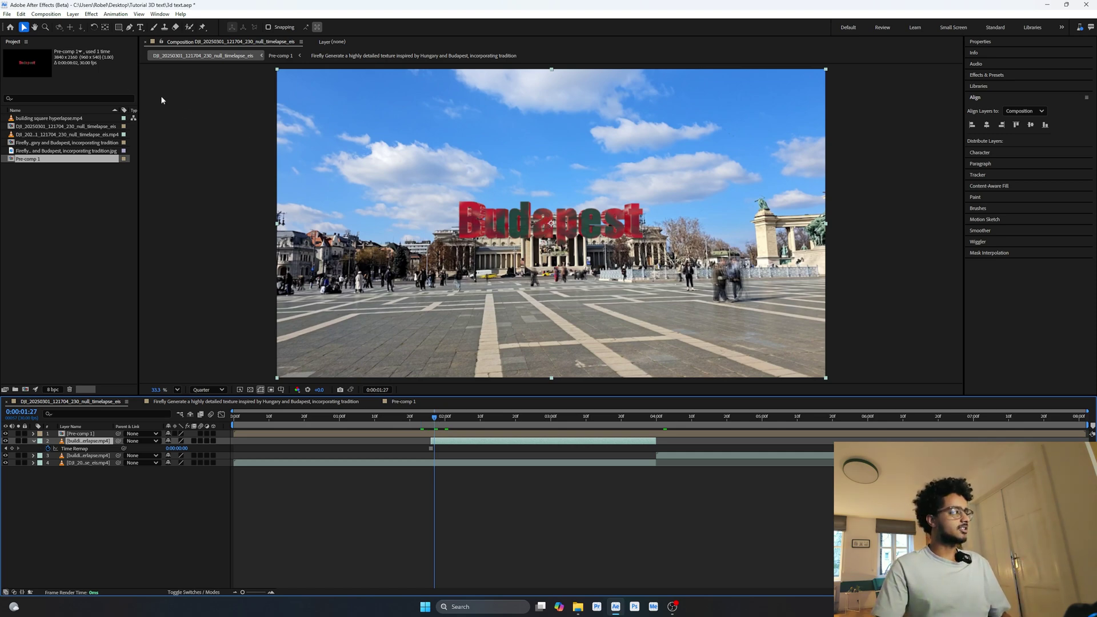
At full preview resolution, draw a small ellipse mask on the frozen clip around the lower opening of the letter "a".
click(119, 27)
key(q)
key(q)
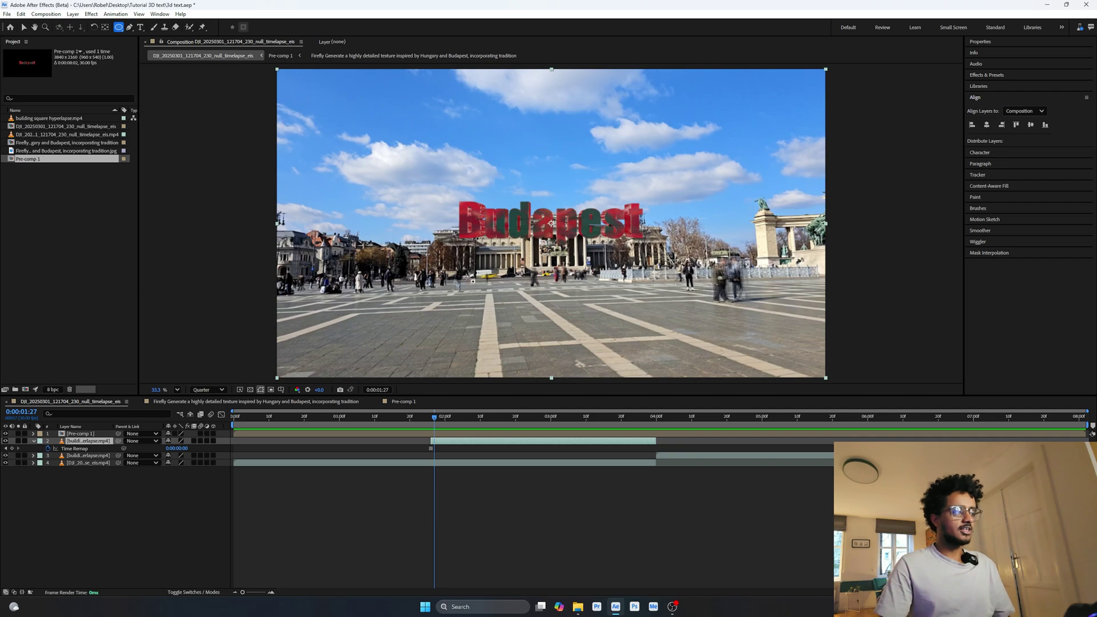
click(207, 390)
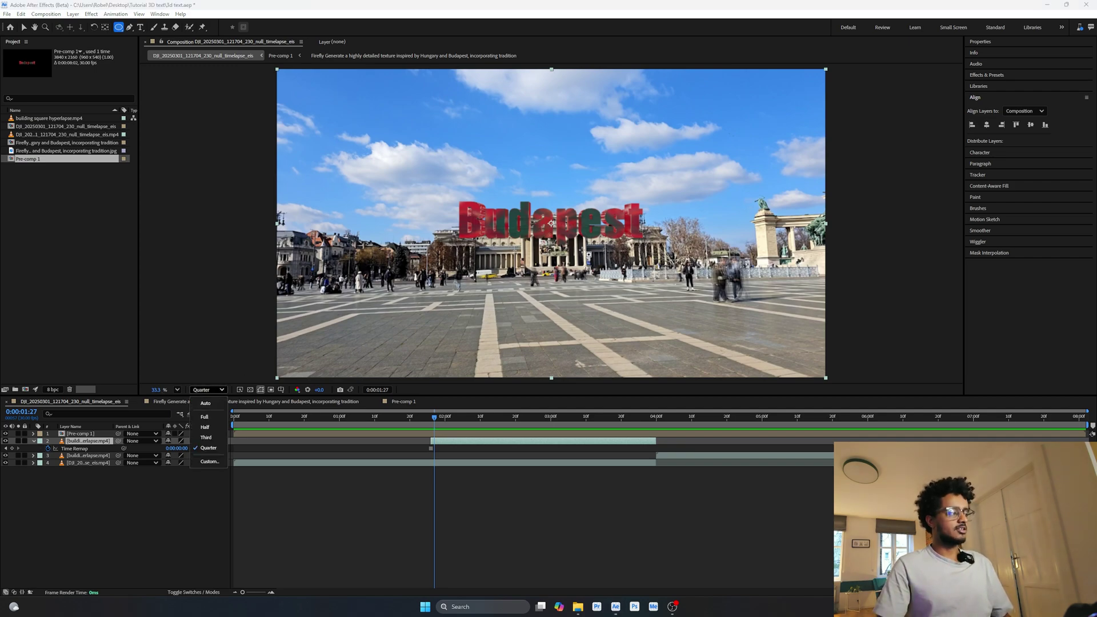
scroll(531, 227, up, 6)
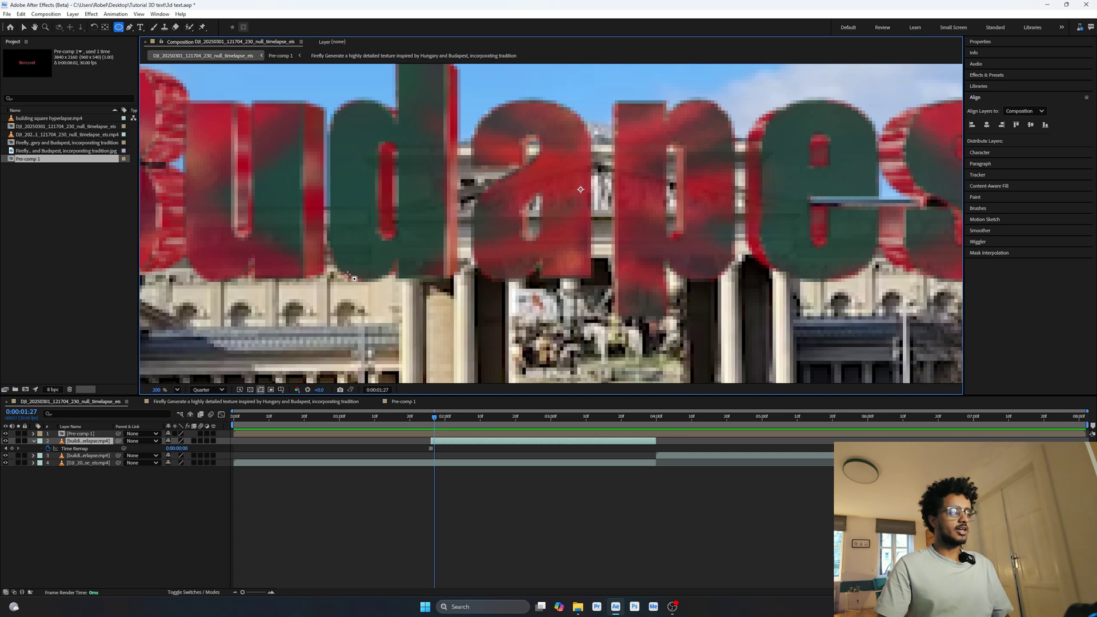
click(207, 390)
click(202, 421)
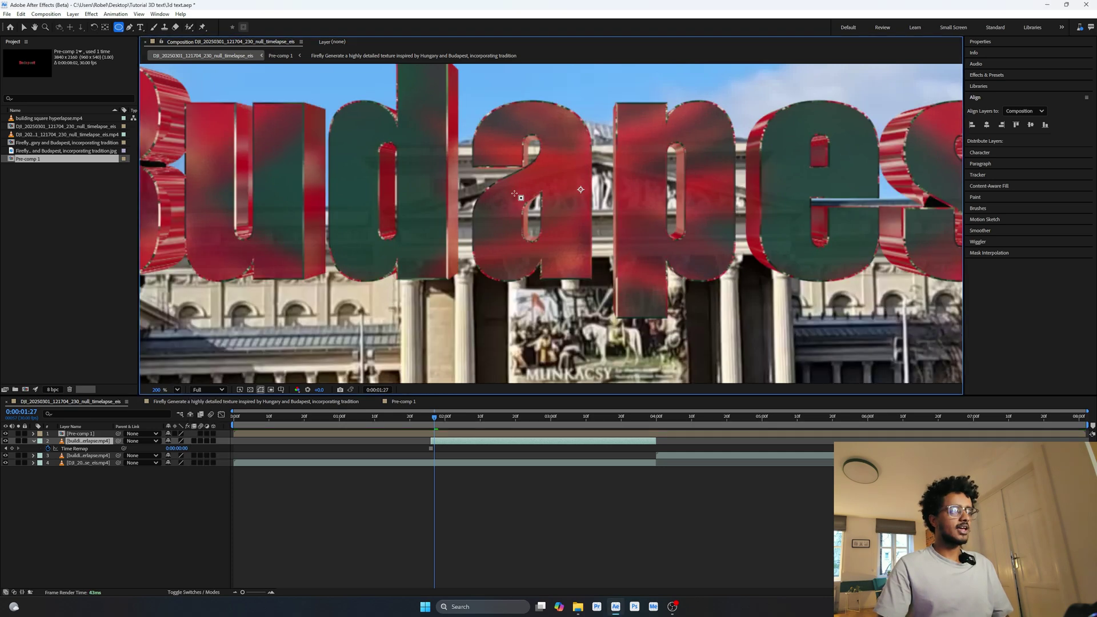
drag(514, 190, 553, 247)
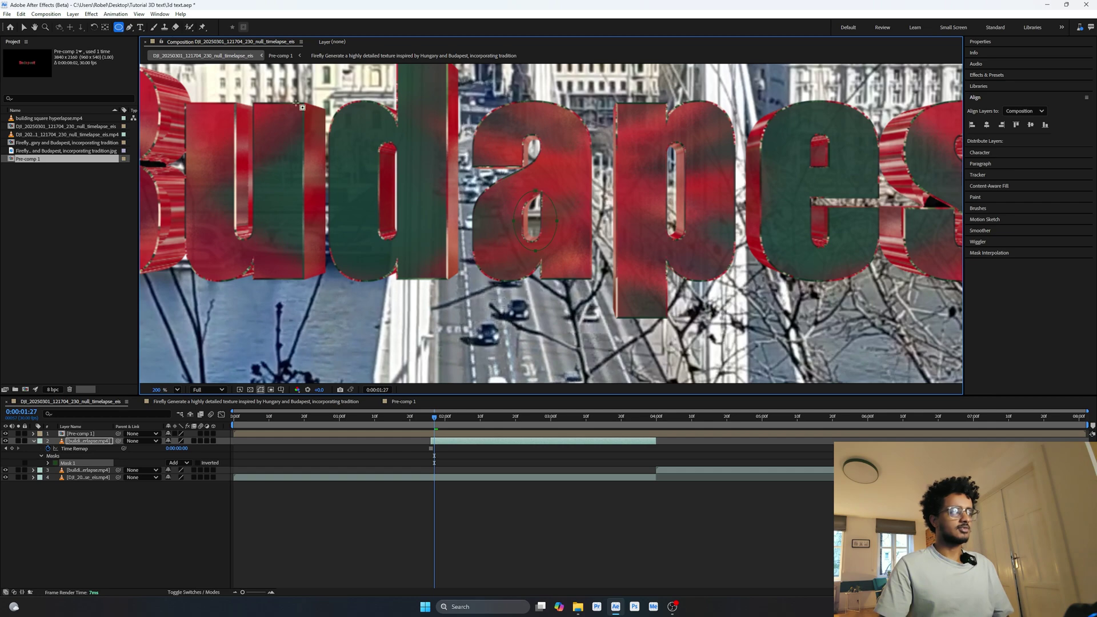
click(23, 27)
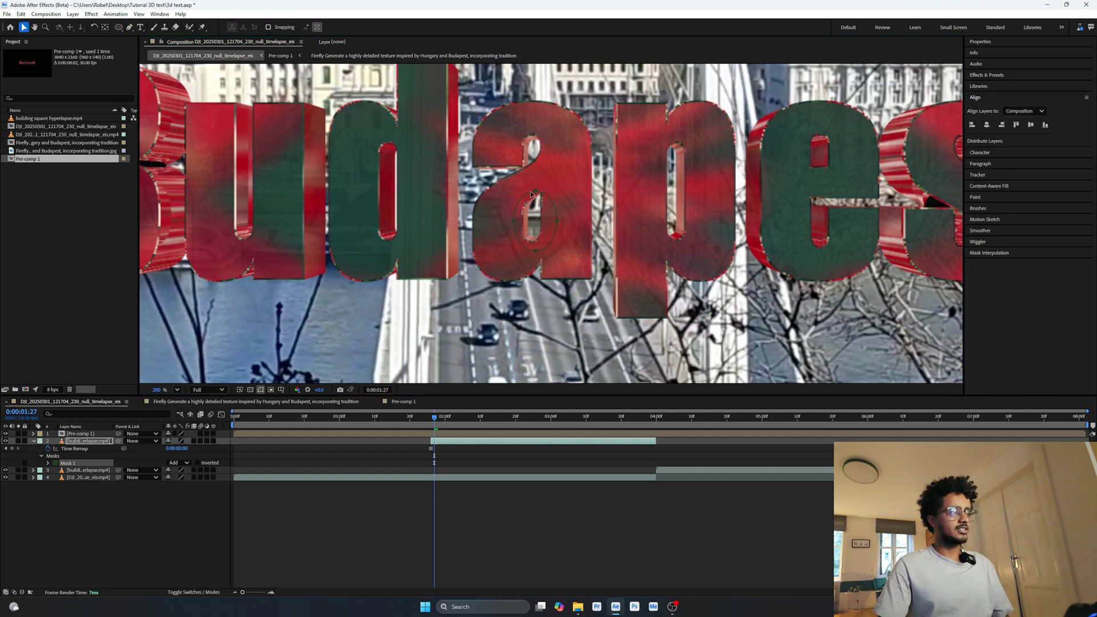
drag(531, 195, 529, 190)
Expand Mask 1 on the frozen clip and keyframe its mask path at the clip's first frame.
click(199, 390)
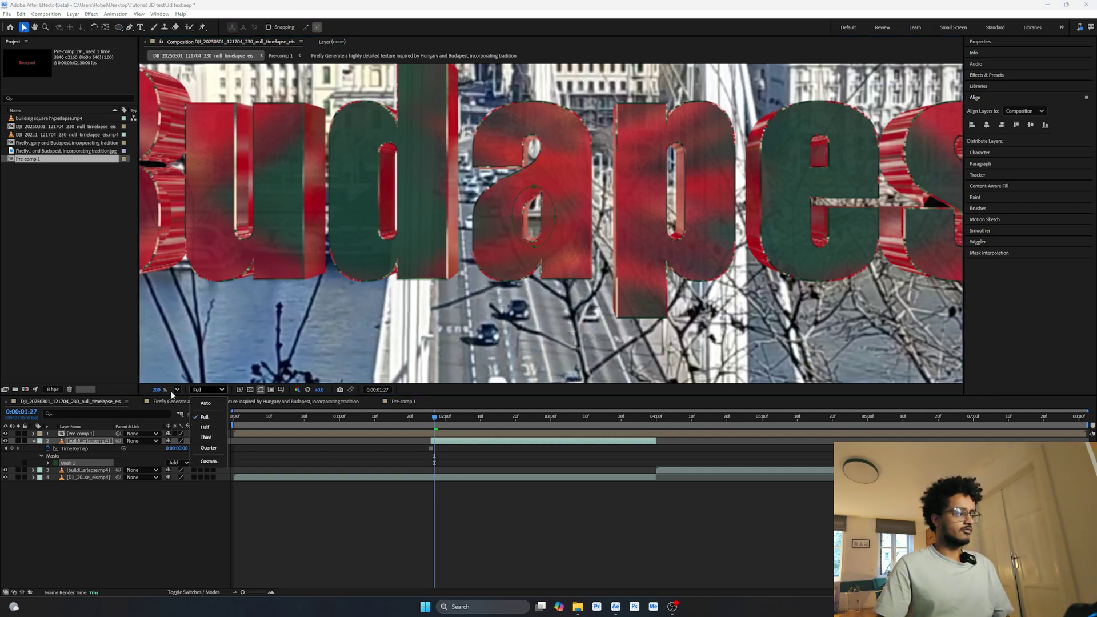
click(176, 390)
click(176, 390)
click(191, 441)
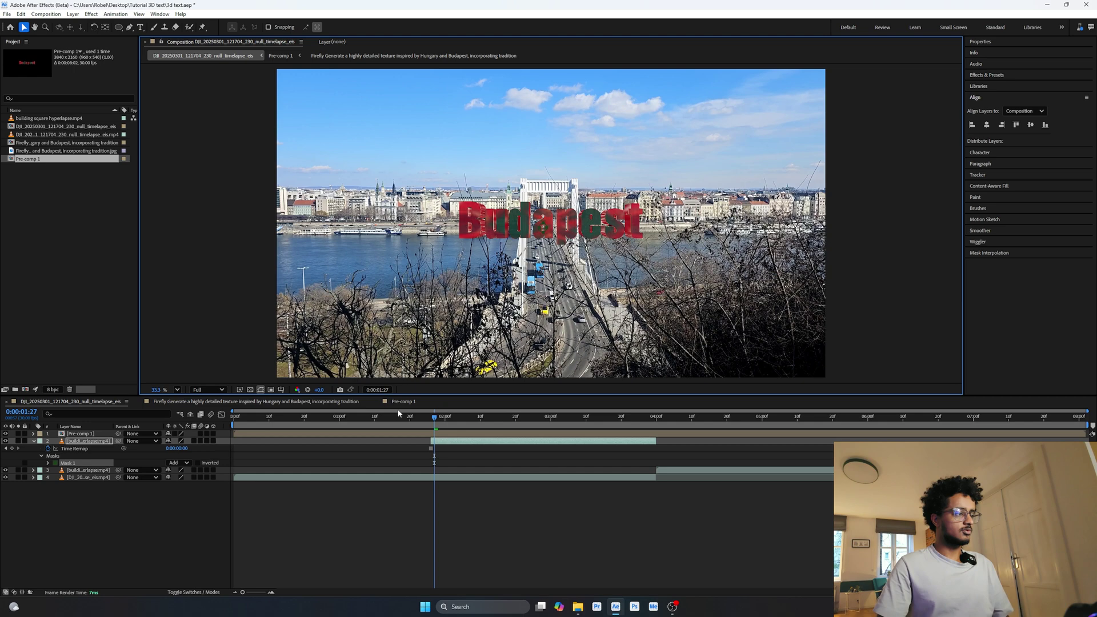
click(504, 527)
click(468, 442)
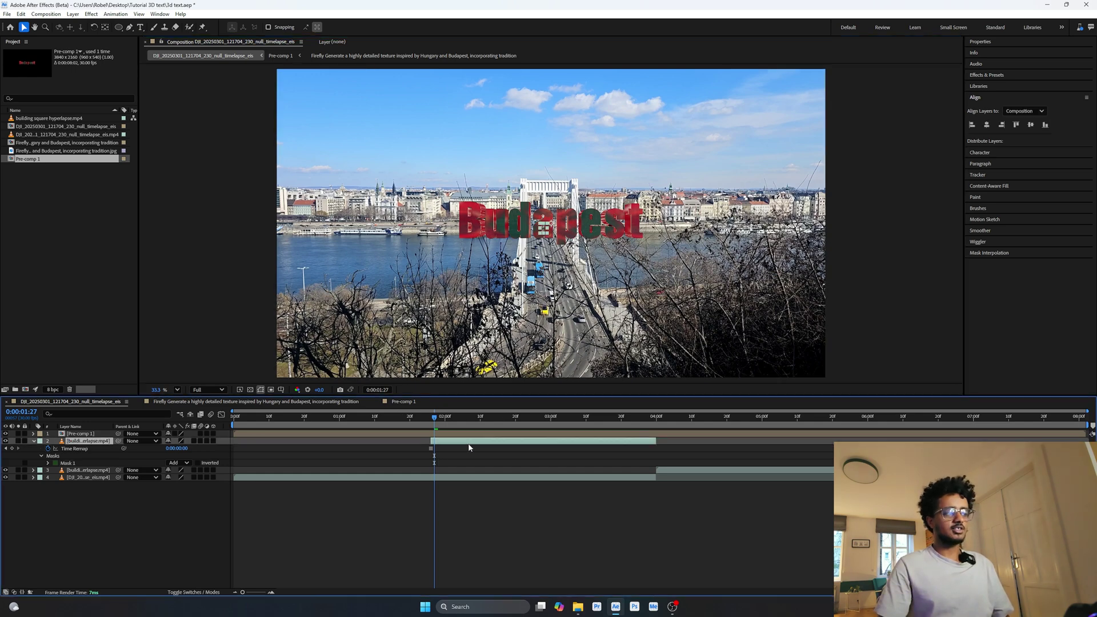
click(471, 470)
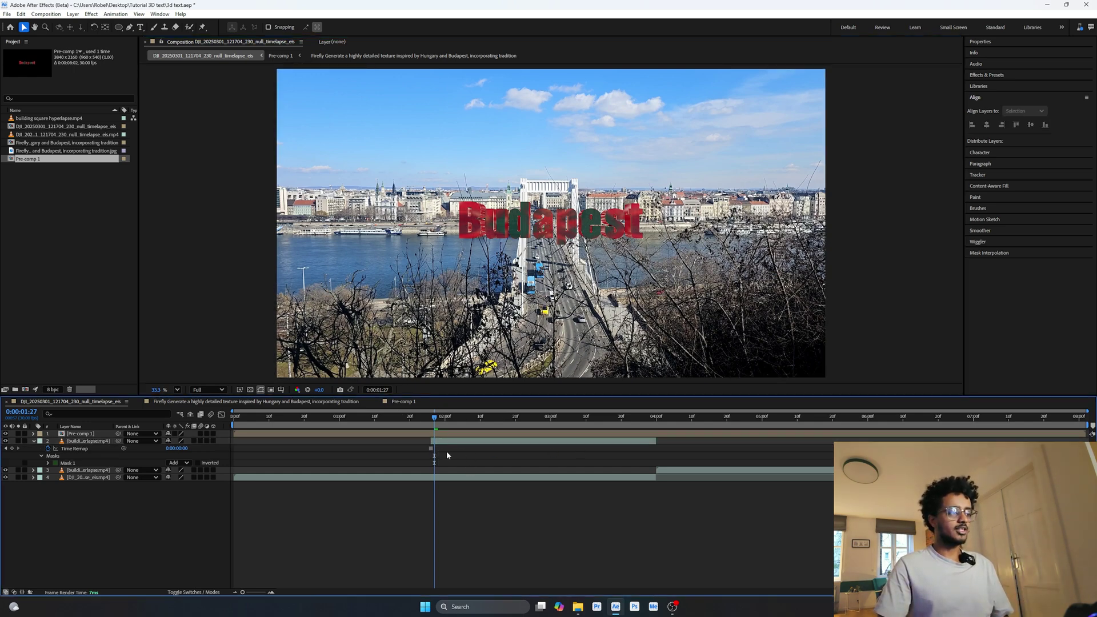
click(49, 464)
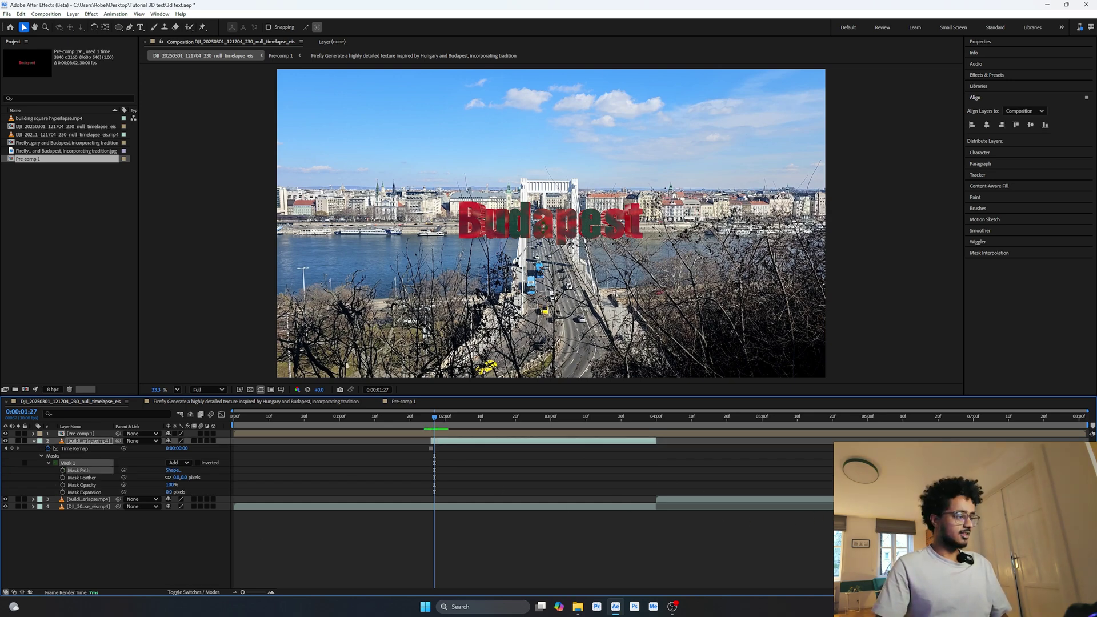
drag(243, 593, 254, 592)
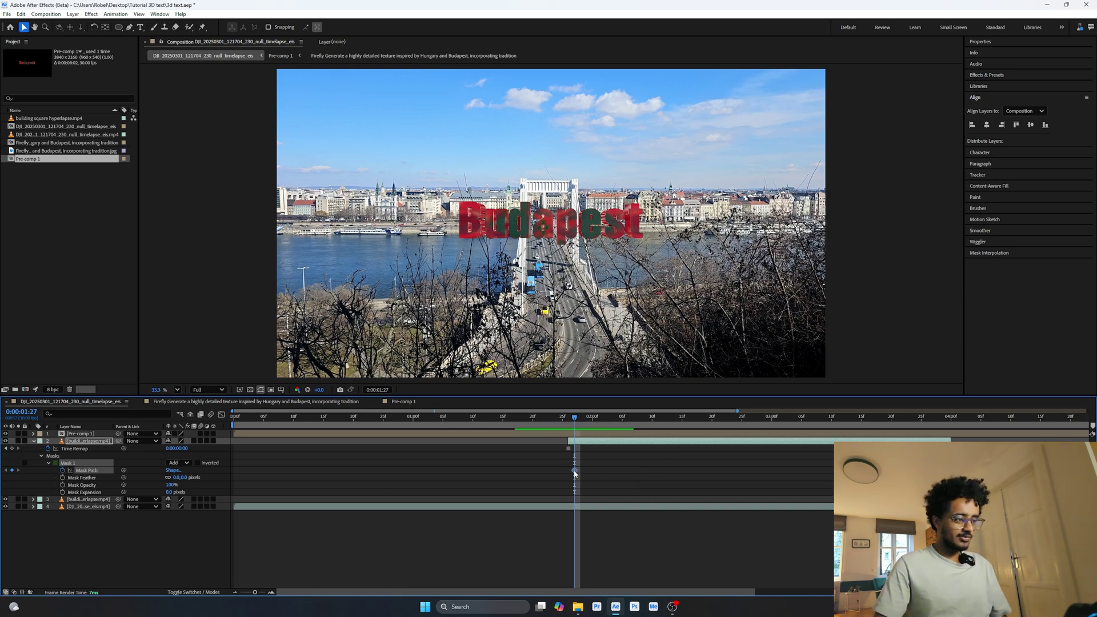
At 0:00:03:24, stretch Mask 1 on the frozen clip downward so its lower point sits below the opening of the "a".
drag(575, 417, 912, 419)
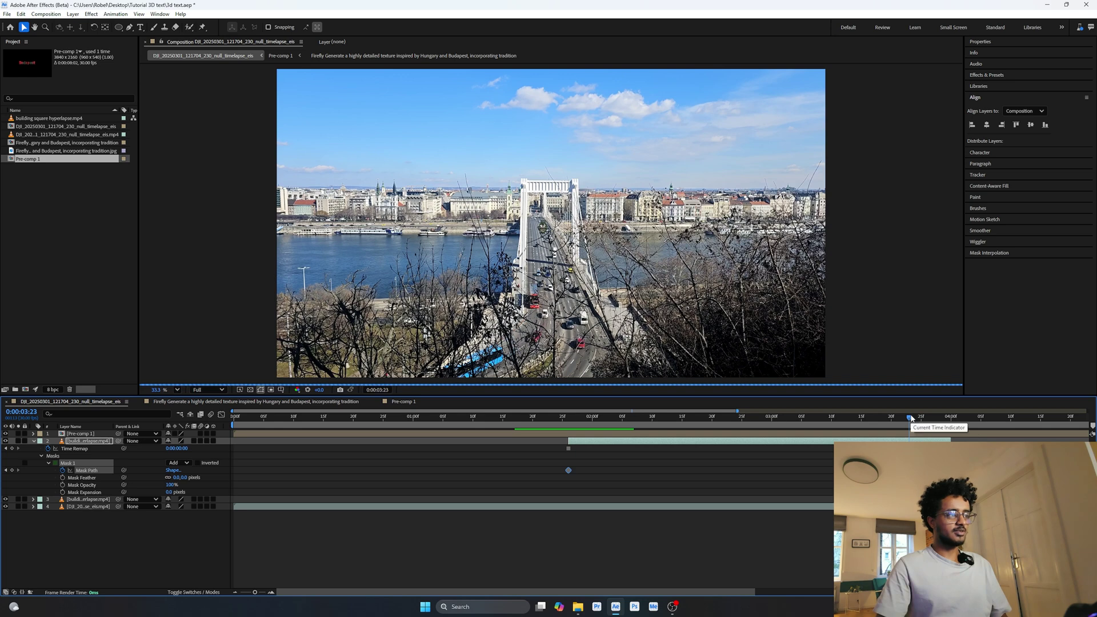
drag(912, 419, 916, 419)
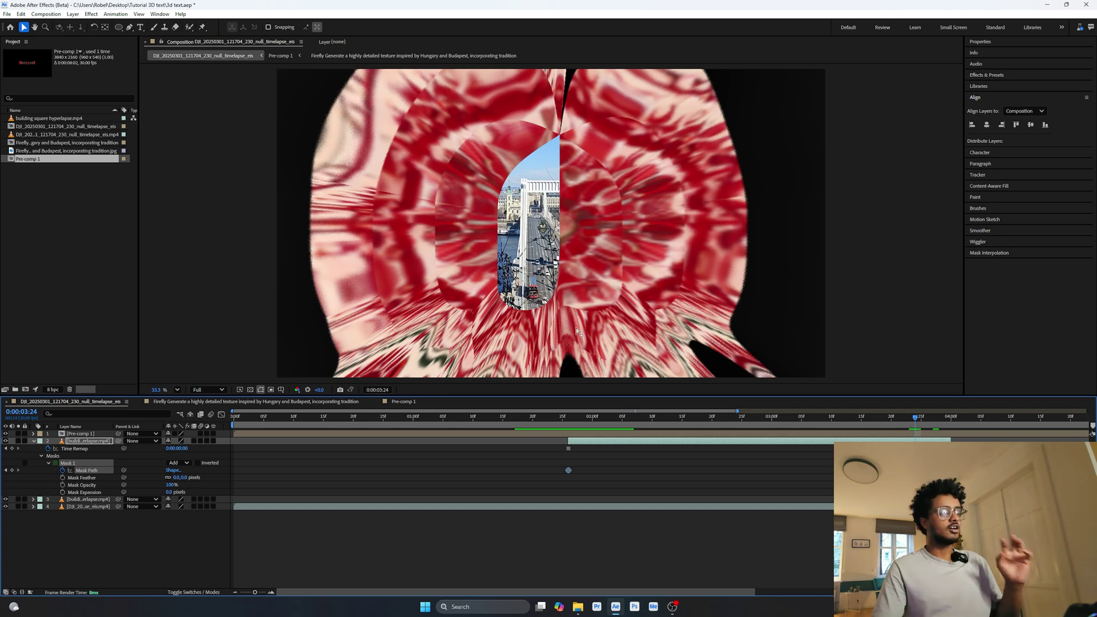
scroll(530, 250, up, 5)
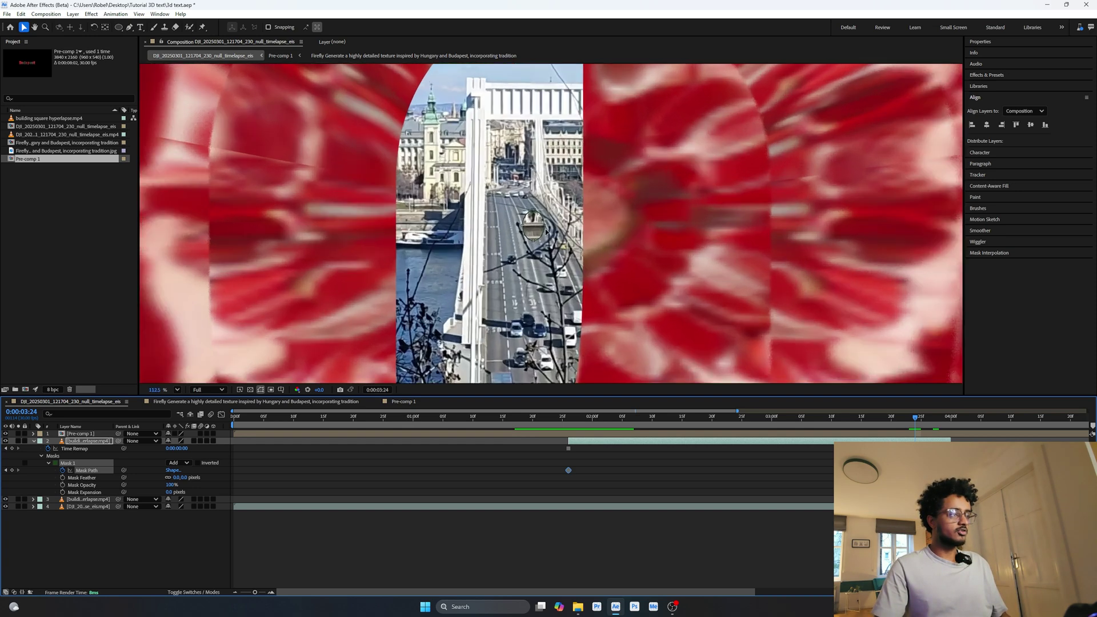
click(532, 244)
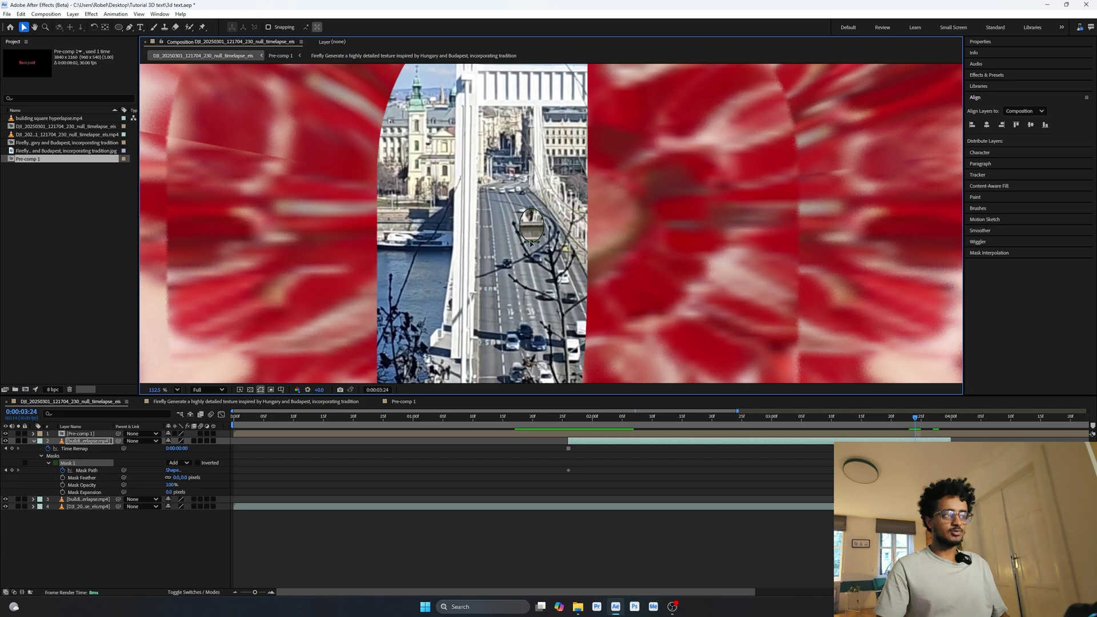
scroll(531, 244, down, 2)
drag(531, 244, 526, 347)
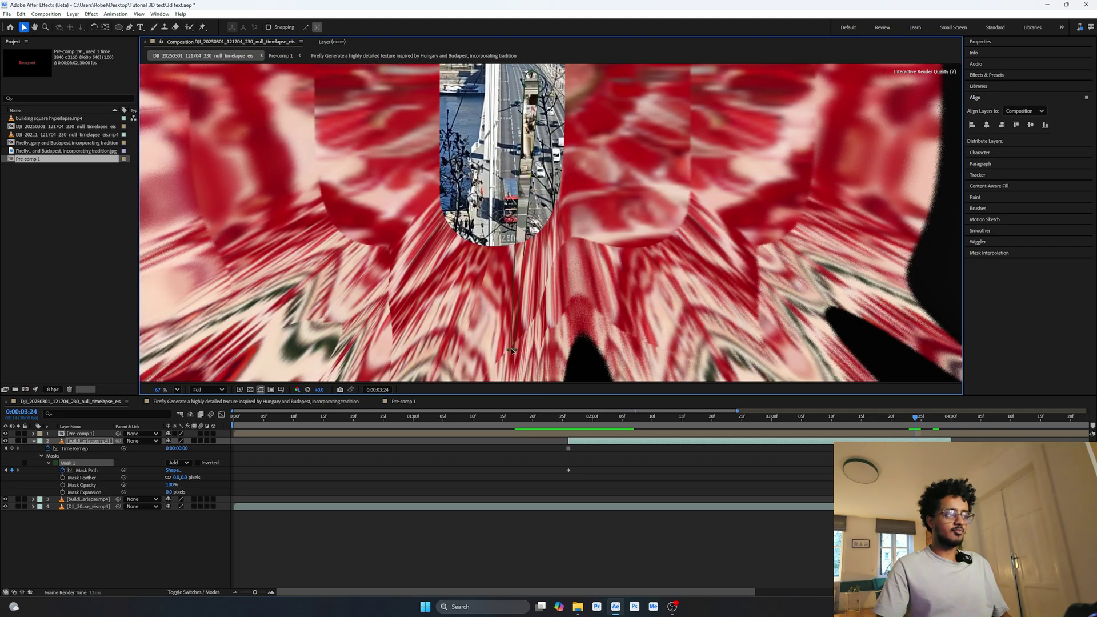
scroll(530, 129, up, 1)
scroll(529, 129, down, 3)
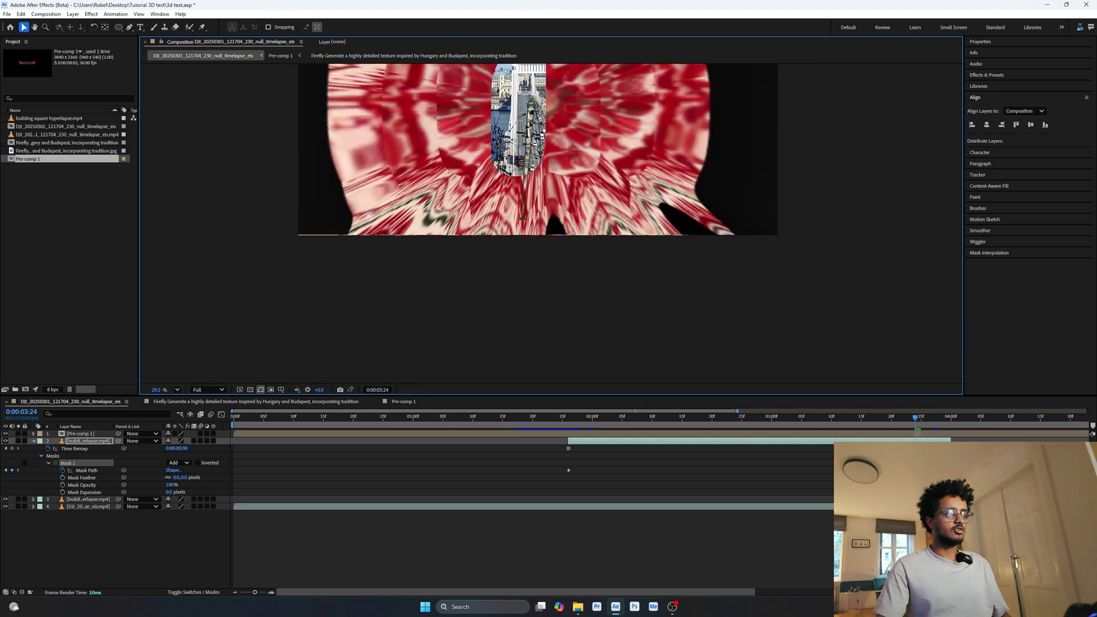
Widen and raise Mask 1 at 0:00:03:24 so it encloses the entire opening of the letter "a".
drag(467, 97, 585, 141)
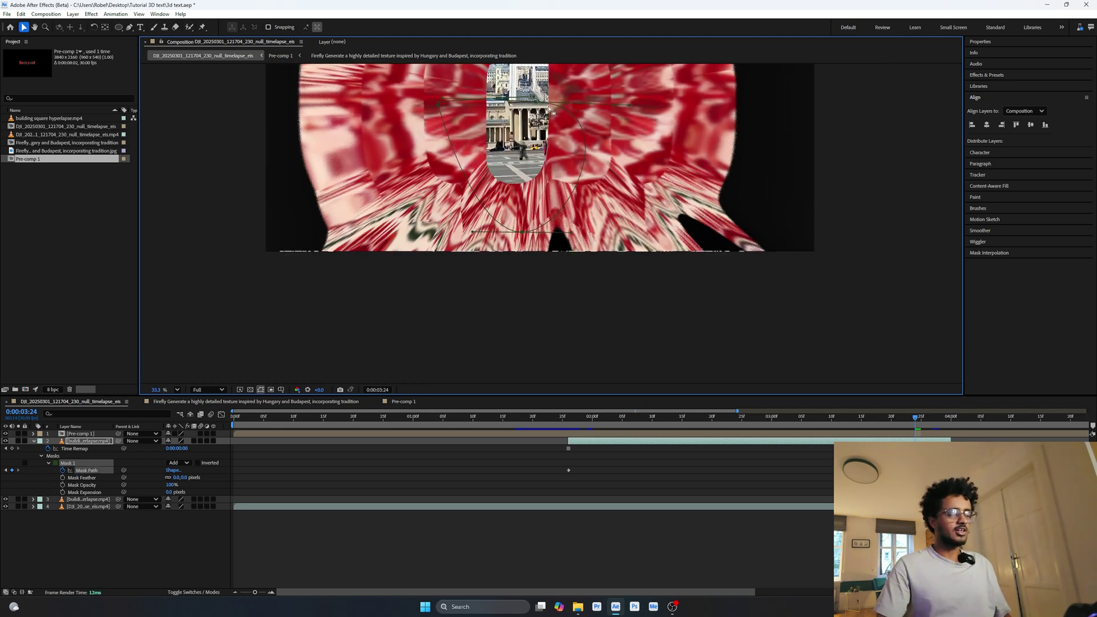
scroll(549, 112, up, 1)
scroll(548, 118, down, 2)
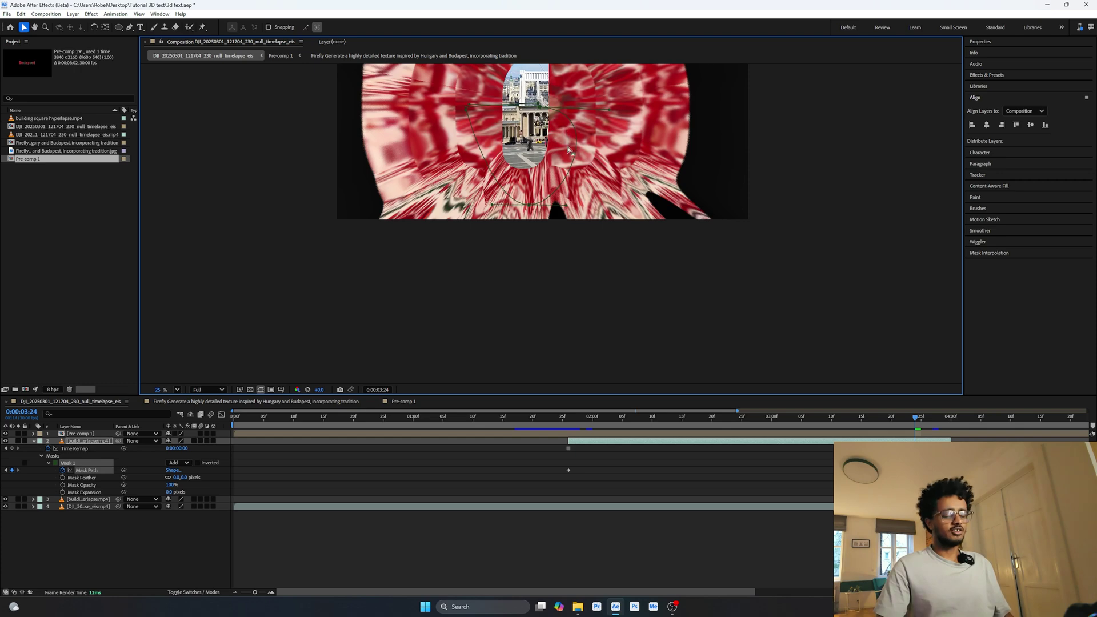
drag(569, 150, 544, 231)
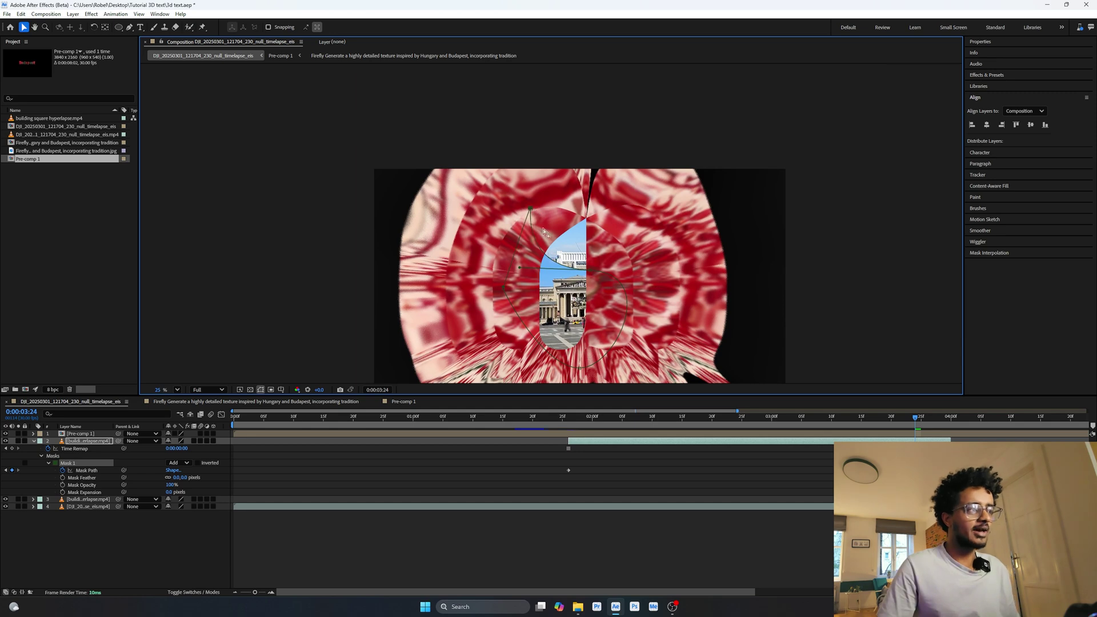
drag(593, 274, 603, 196)
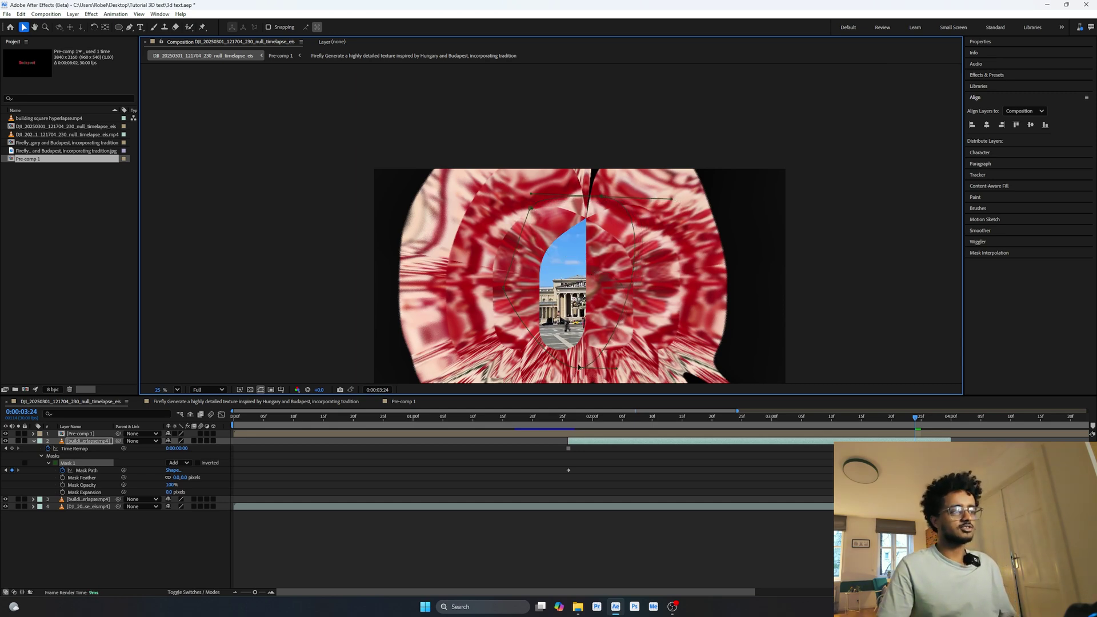
drag(577, 372, 566, 340)
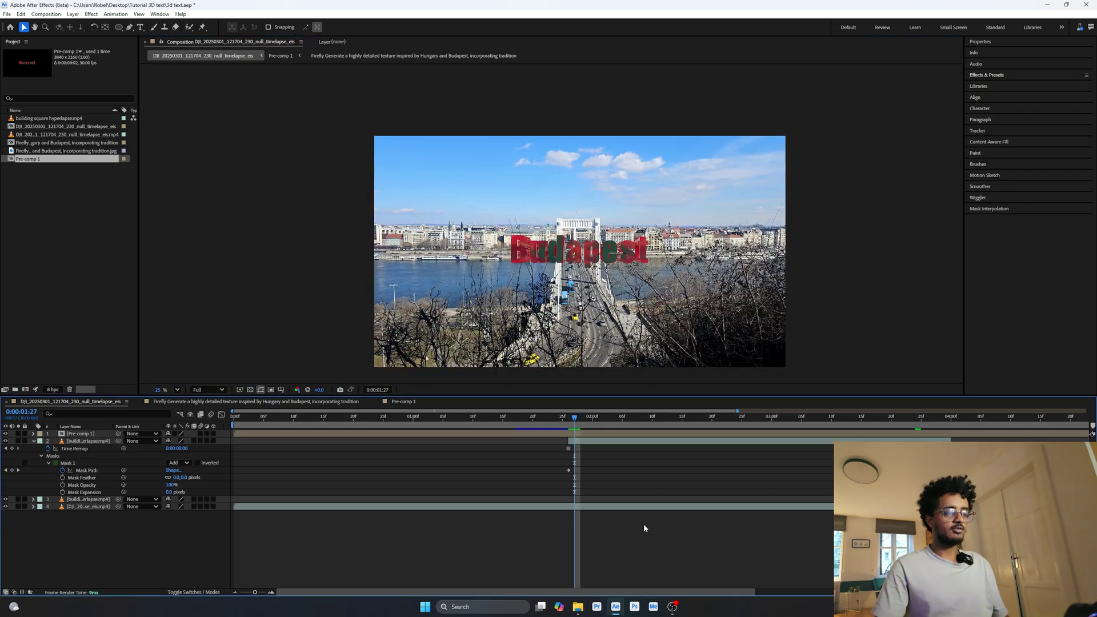
Move the first mask path keyframe and the frozen clip's start to 0:00:02:03.
click(581, 441)
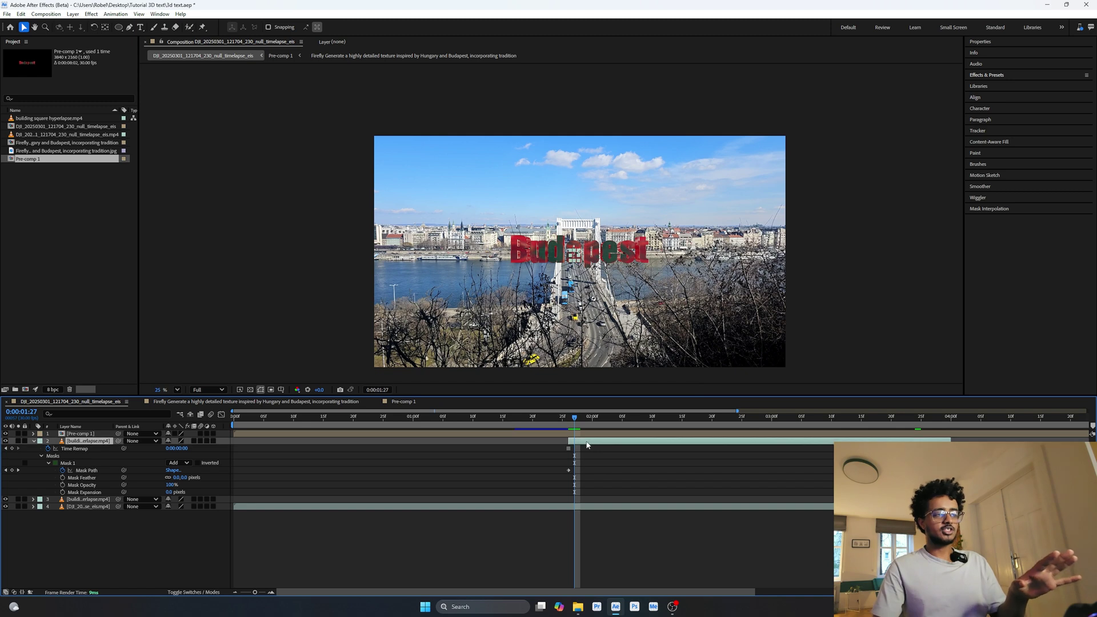
drag(575, 418, 611, 430)
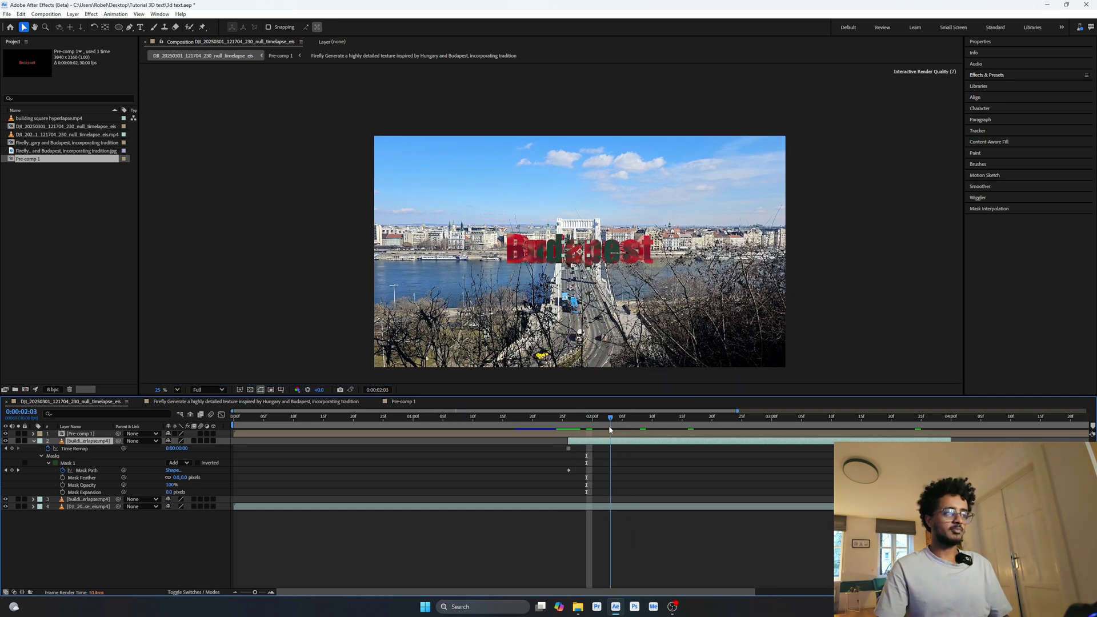
drag(569, 470, 610, 470)
drag(568, 440, 782, 428)
At 0:00:03:02, reshape Mask 1 to stay within the outline of the letter "a" around its lower opening.
click(570, 308)
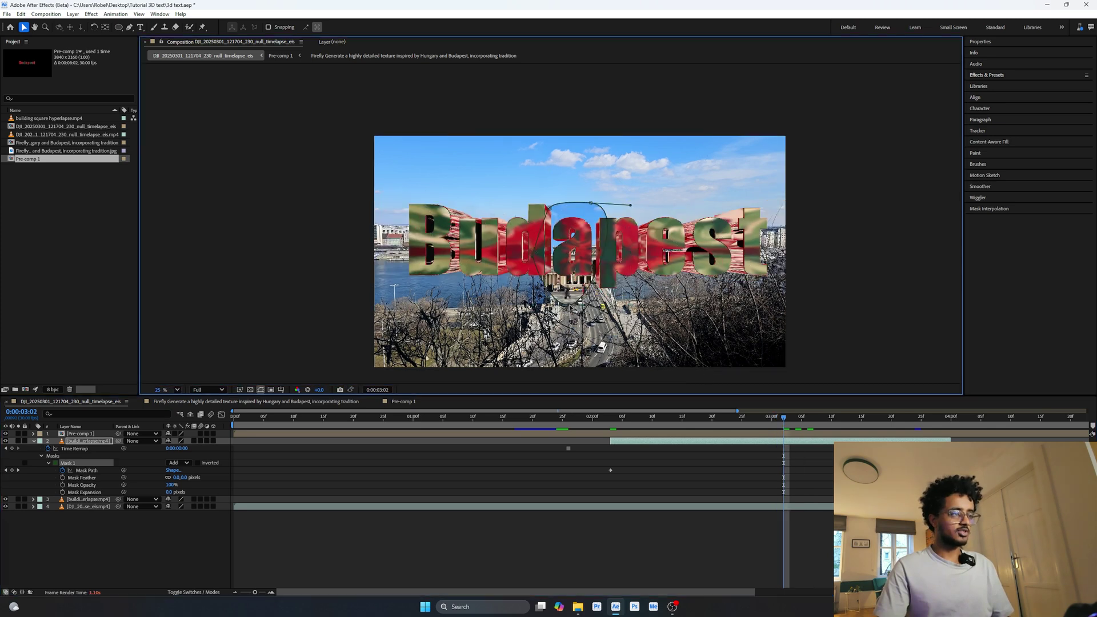
drag(570, 308, 519, 268)
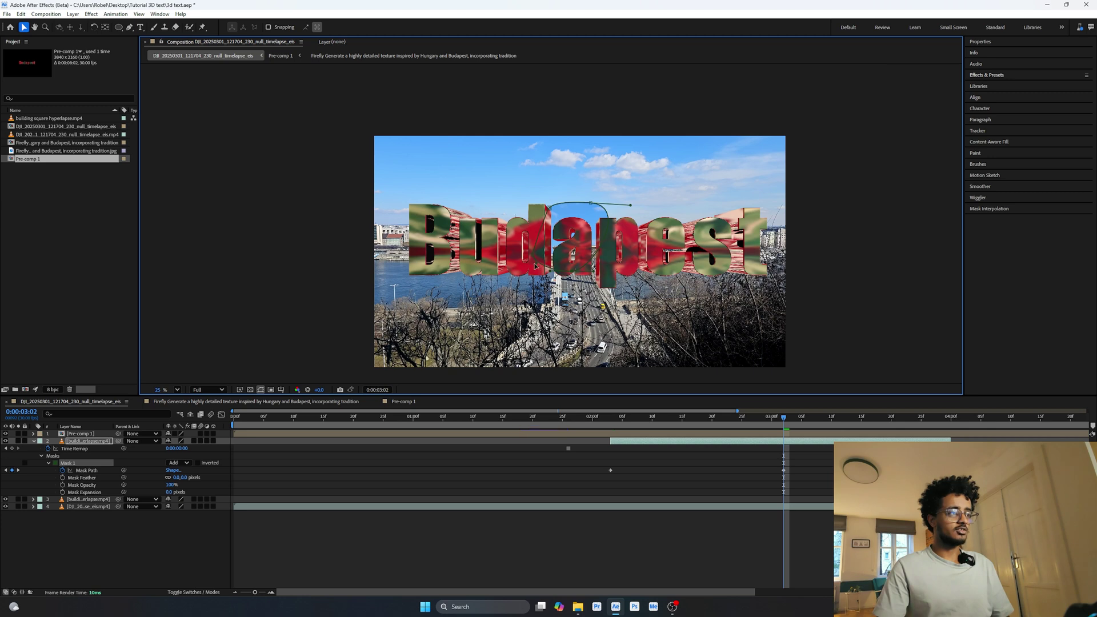
key(ctrl+z)
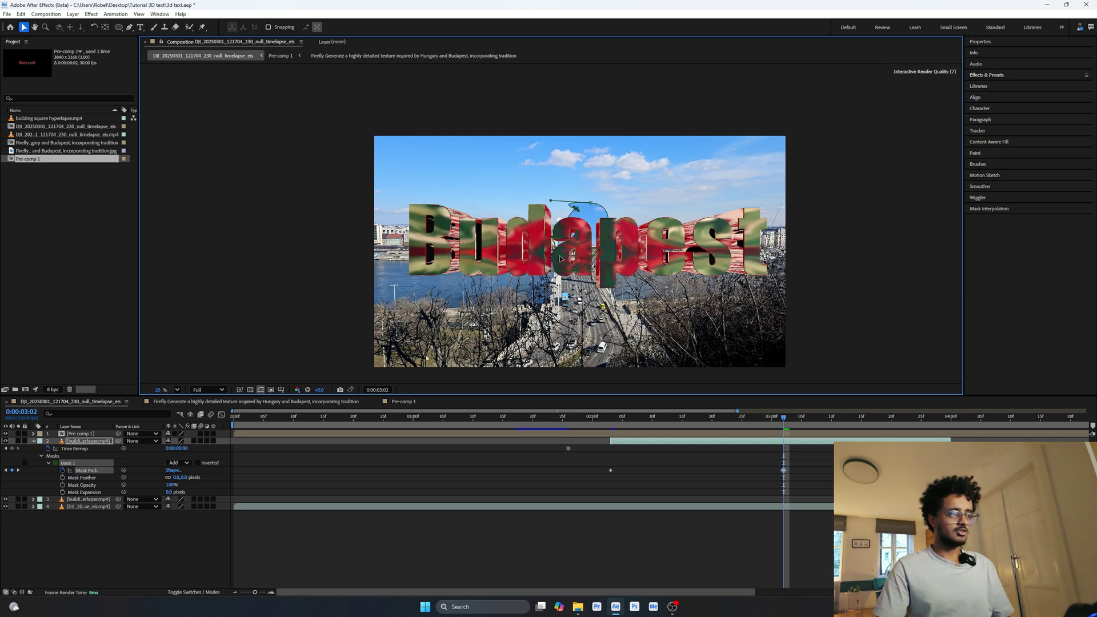
drag(577, 212, 606, 214)
click(579, 238)
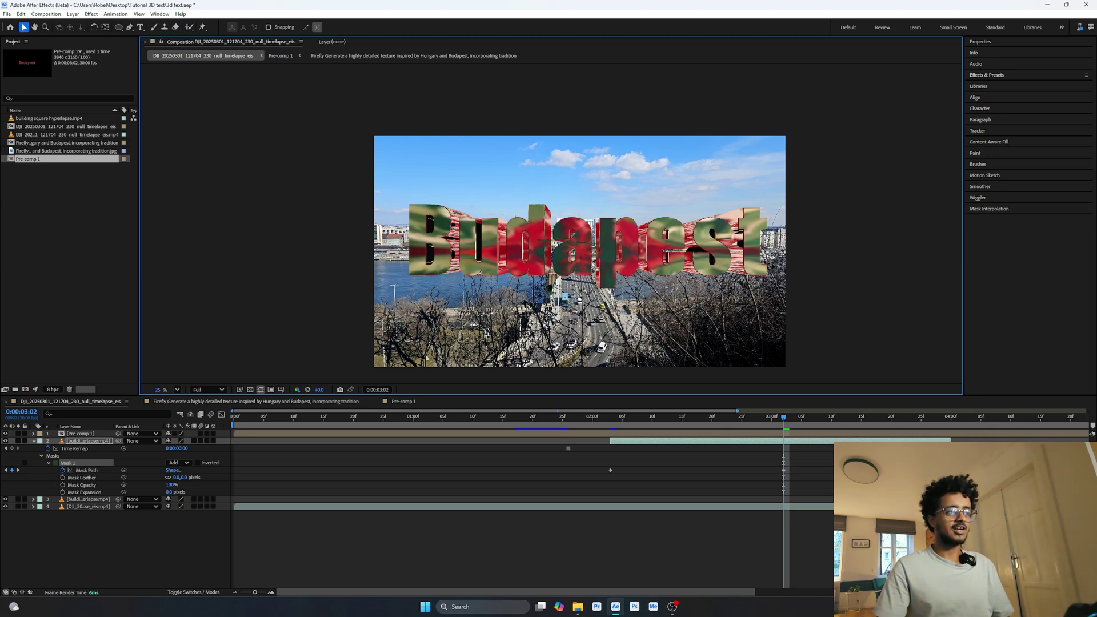
key(g)
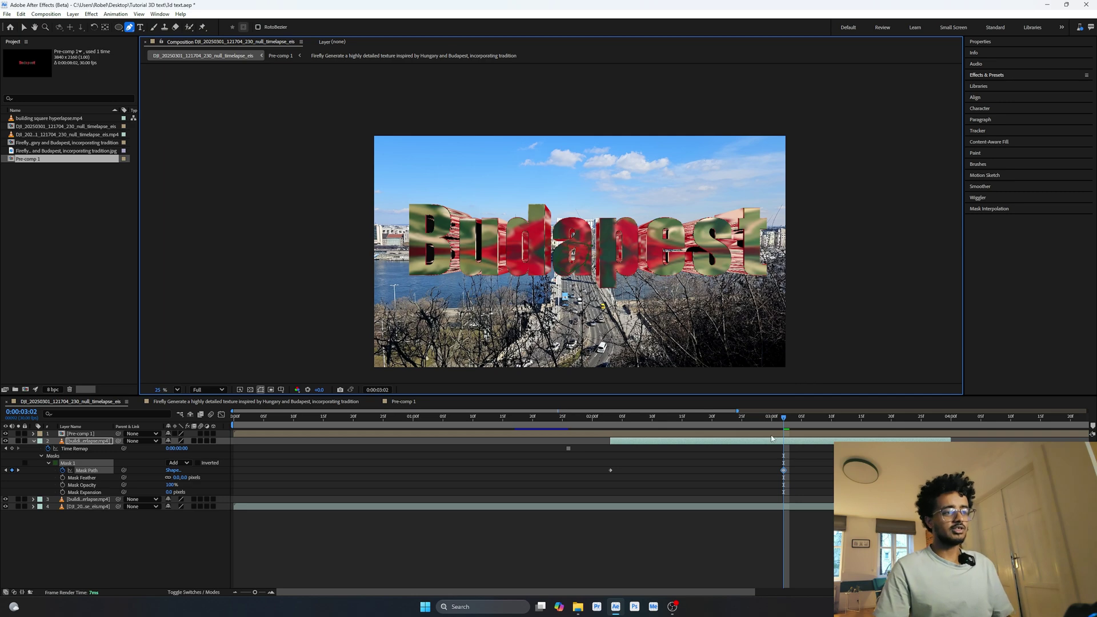
Limit the work area to about 0:00:02:00 through just past 0:00:04:00 and preview the mask animation.
drag(784, 440, 584, 448)
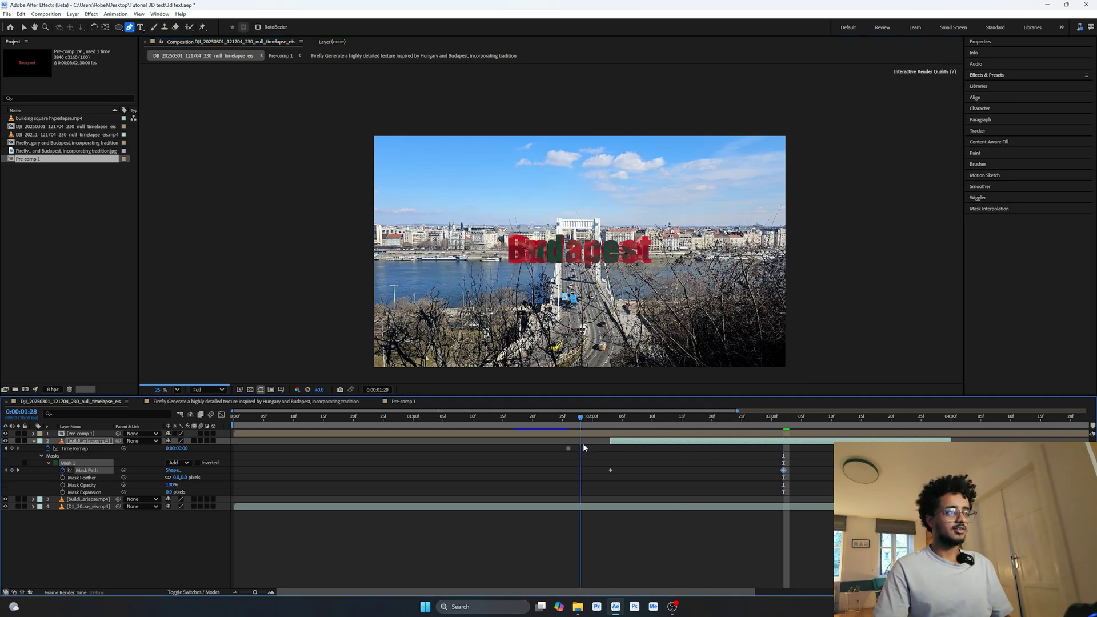
key(space)
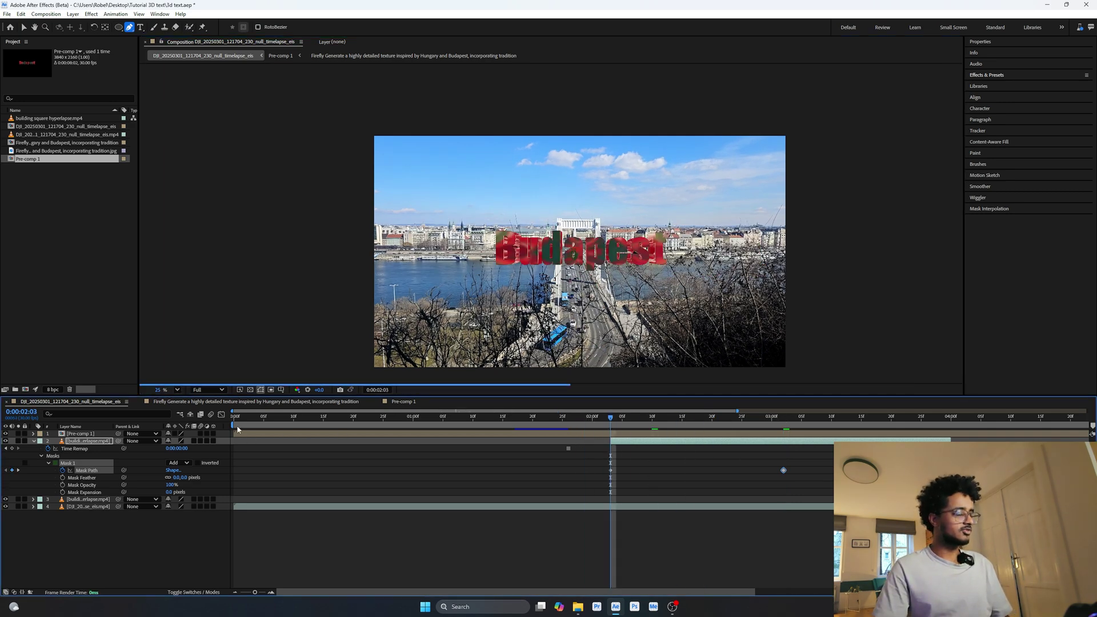
drag(233, 425, 601, 432)
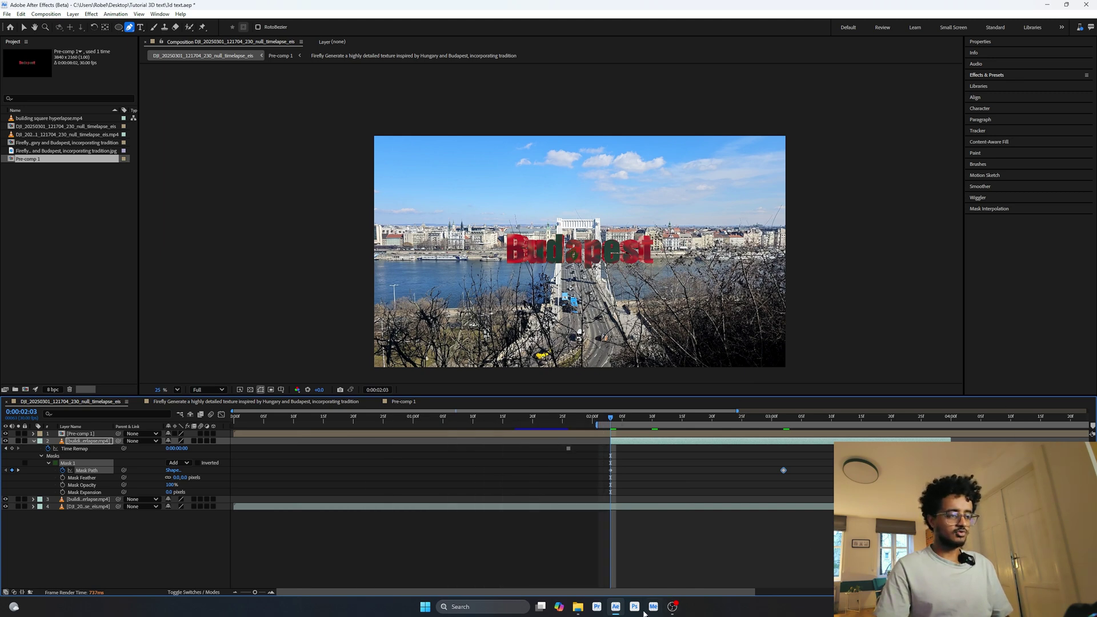
key(minus)
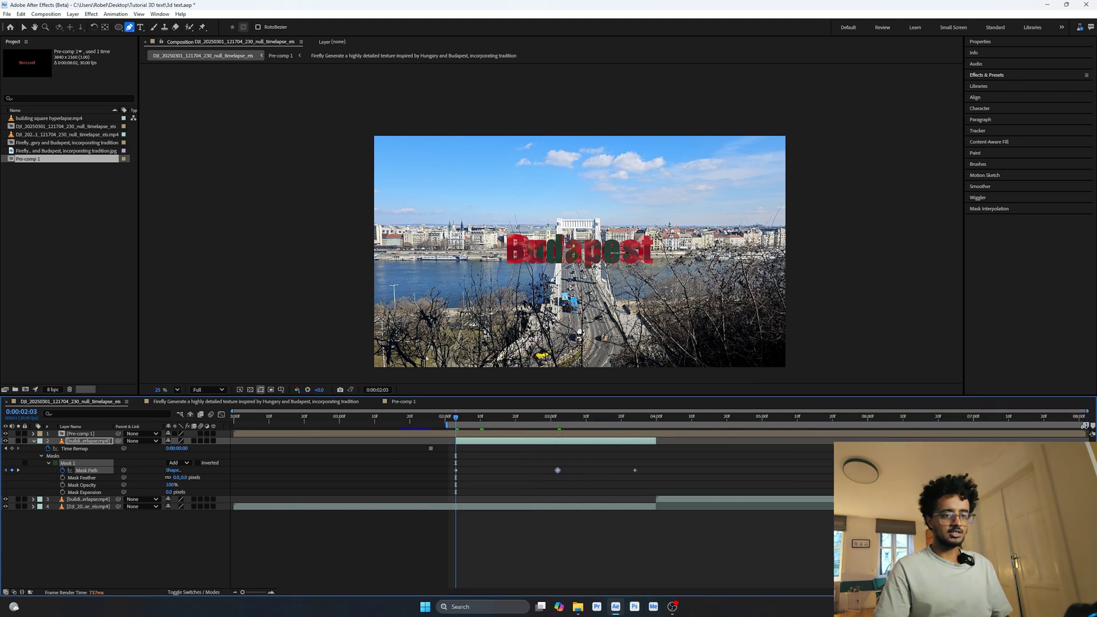
drag(1086, 426, 672, 427)
key(space)
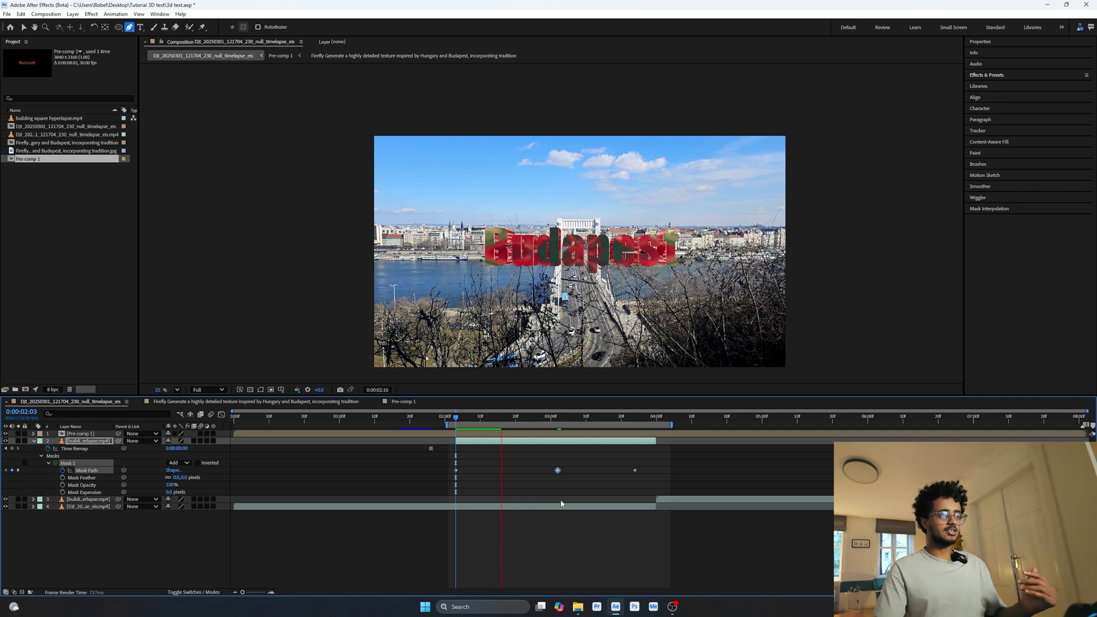
Start the moving building square layer at 0:00:03:24 and trim the frozen copy's end to the same frame.
click(635, 417)
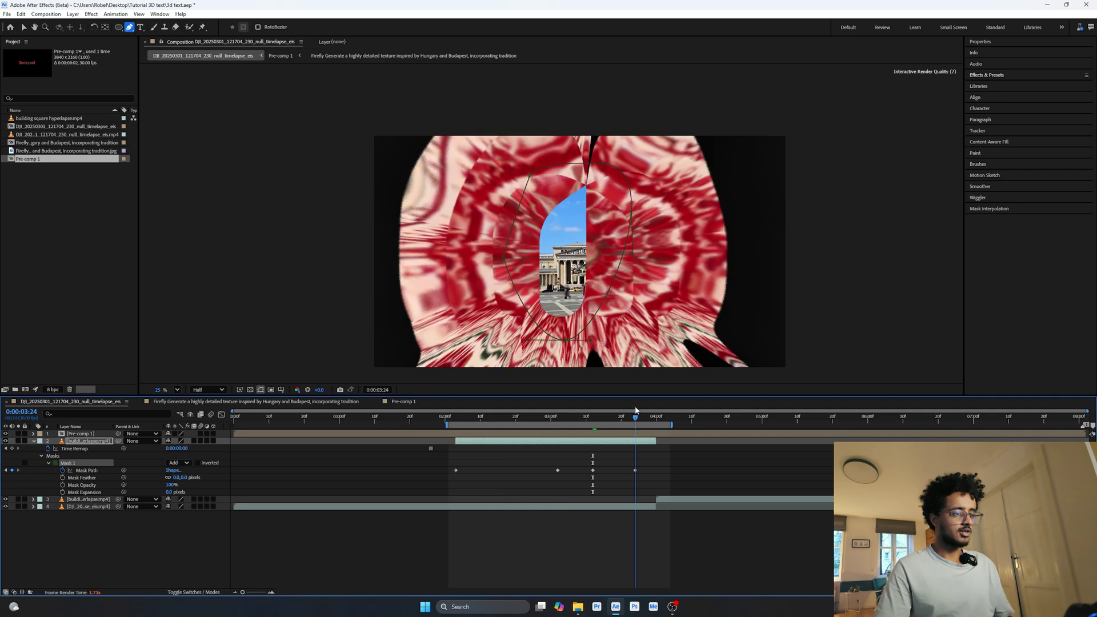
drag(689, 502, 674, 503)
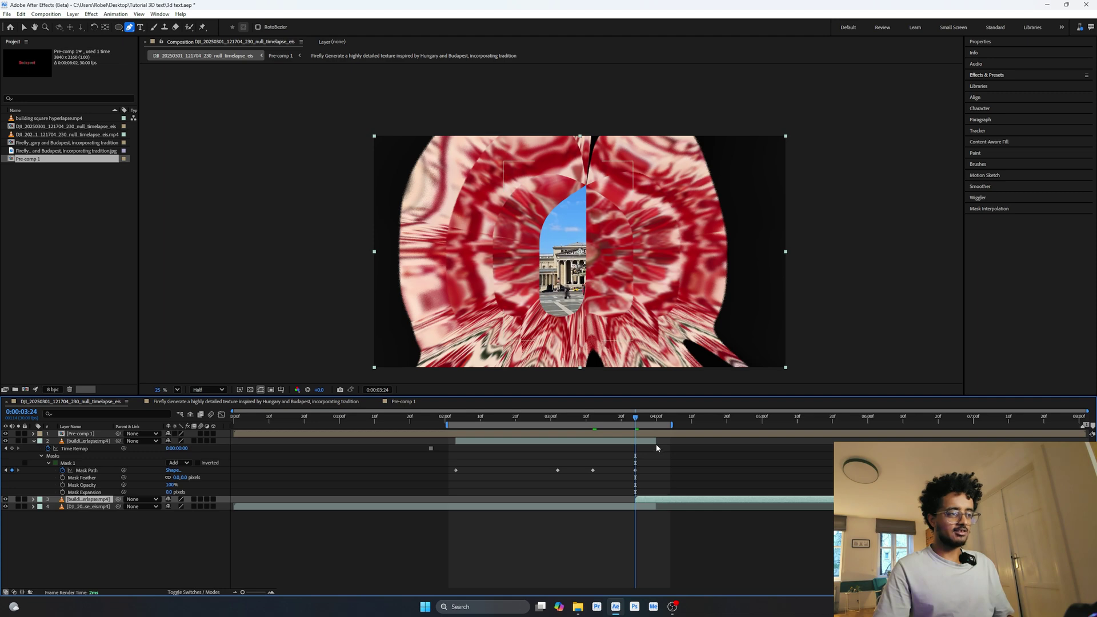
drag(657, 441, 634, 441)
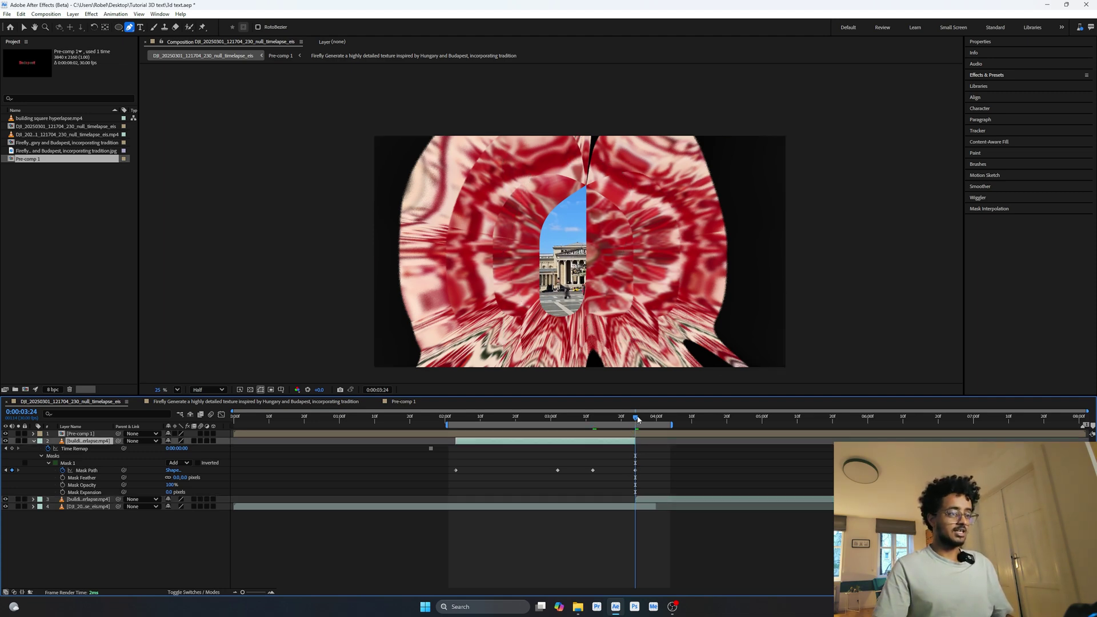
Extend the work area from the composition start to about 0:00:04:21 and preview the full transition.
drag(638, 420, 257, 433)
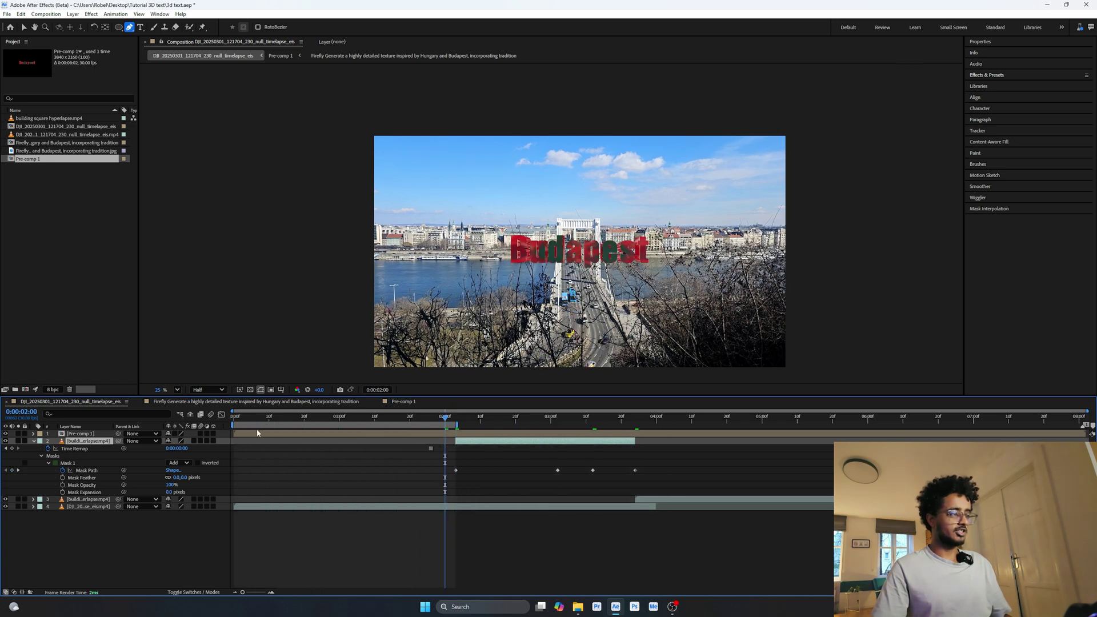
drag(457, 426, 728, 424)
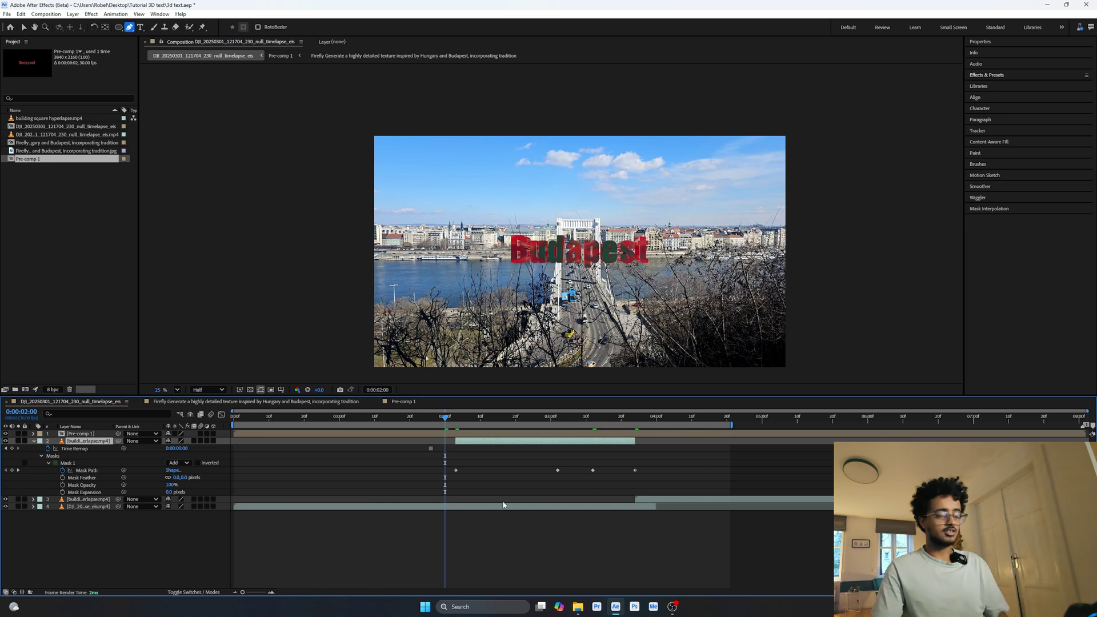
key(space)
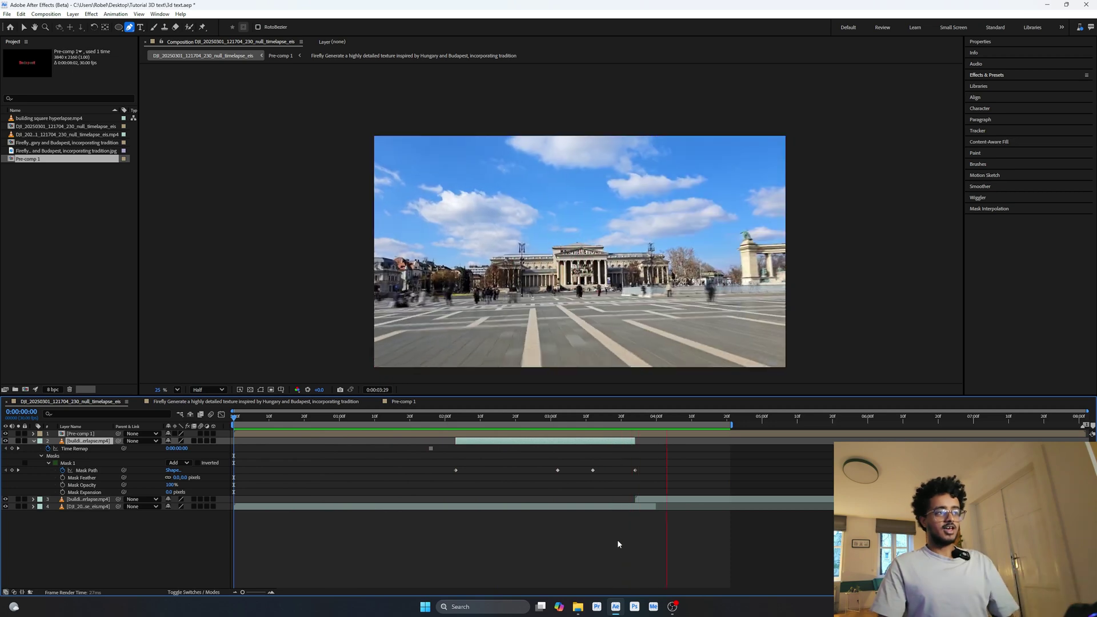
click(263, 422)
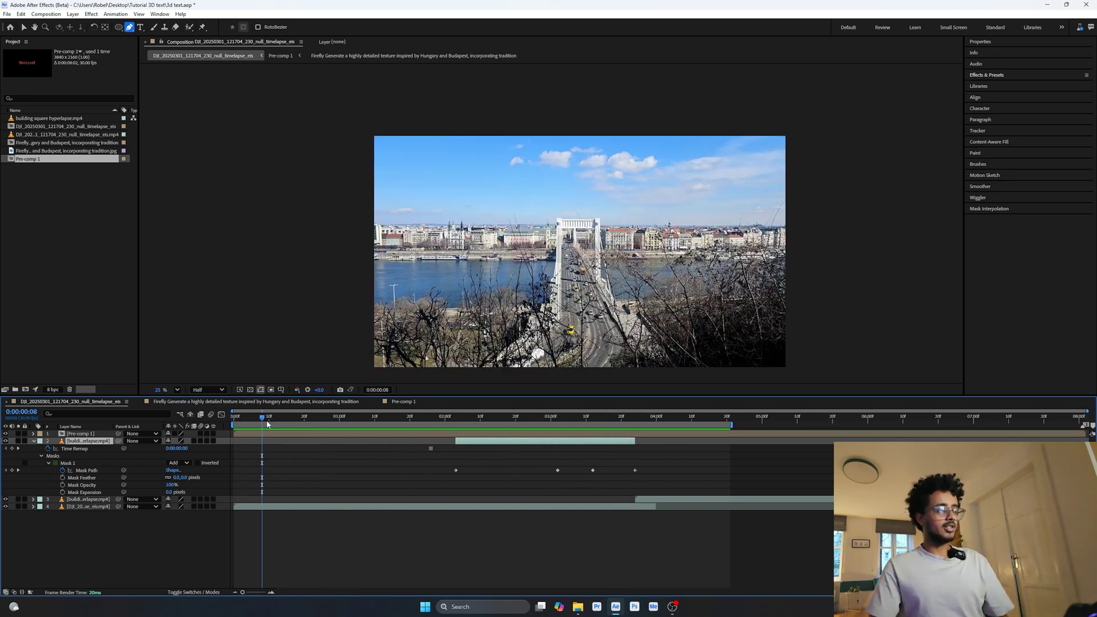
drag(263, 419, 568, 441)
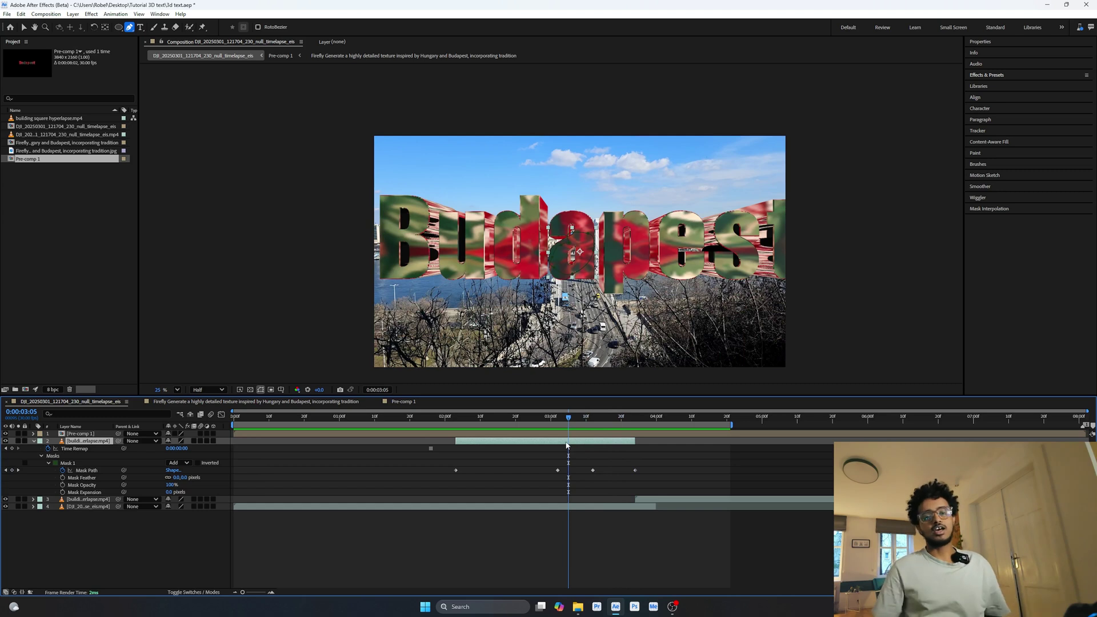